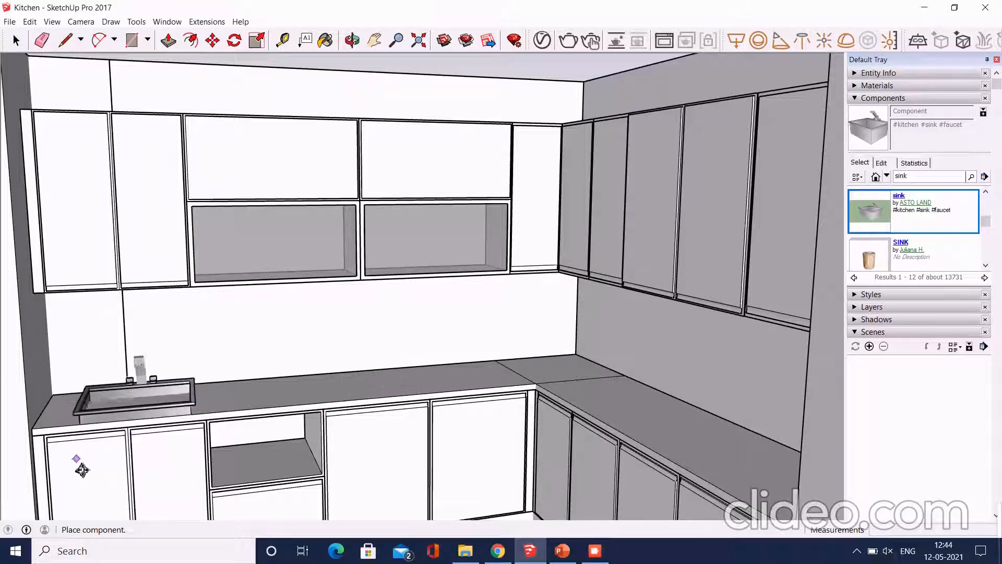
Lower the placed sink about 1 7/8" so its rim rests on the countertop above the left base cabinet.
{"action": "middle_click_drag", "start_coordinate": [378, 267], "coordinate": [236, 277]}
{"action": "scroll", "coordinate": [402, 331], "scroll_direction": "up", "scroll_amount": 6}
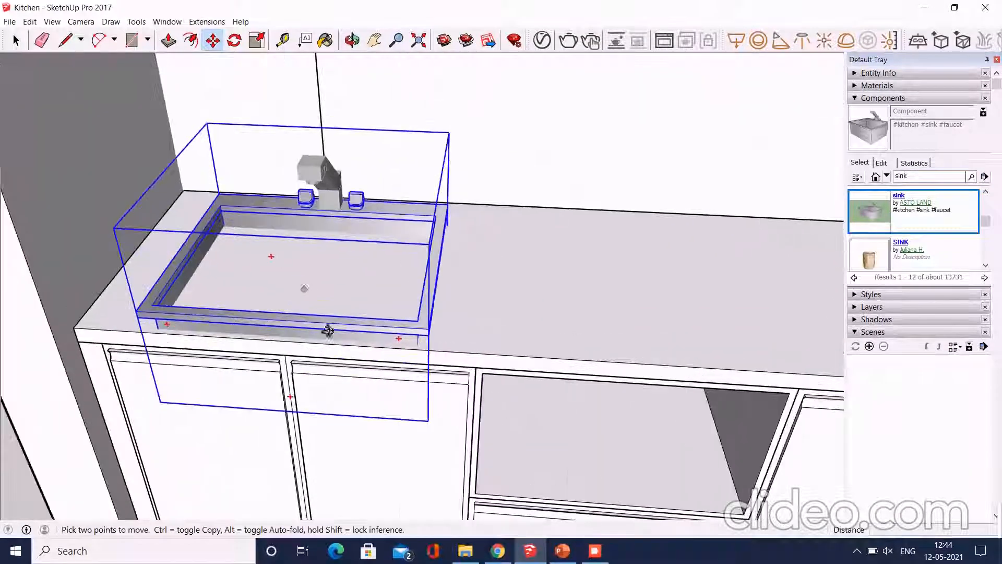
{"action": "middle_click_drag", "start_coordinate": [327, 329], "coordinate": [429, 382]}
{"action": "left_click", "coordinate": [429, 382]}
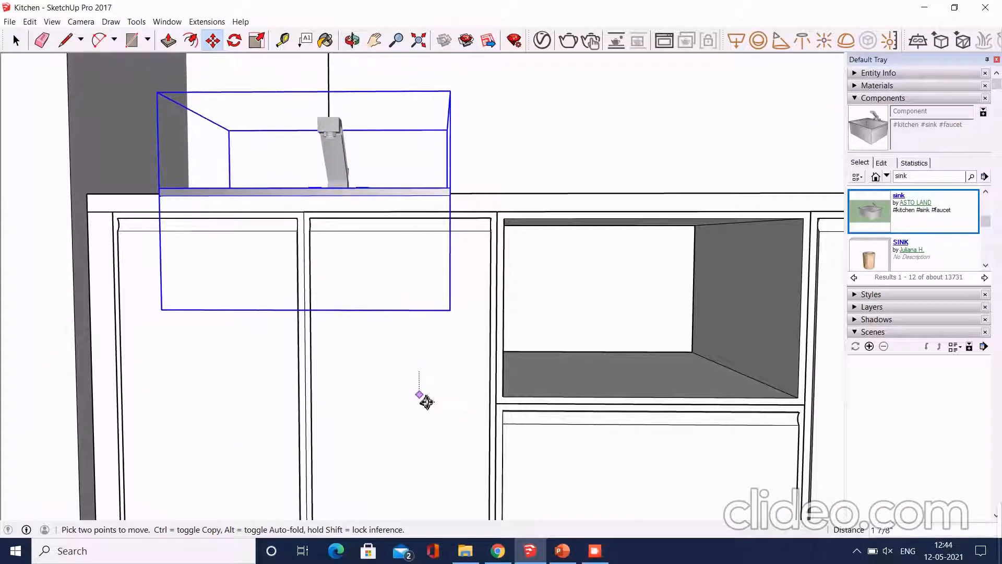
{"action": "scroll", "coordinate": [456, 176], "scroll_direction": "up", "scroll_amount": 3}
{"action": "middle_click_drag", "start_coordinate": [456, 176], "coordinate": [483, 268]}
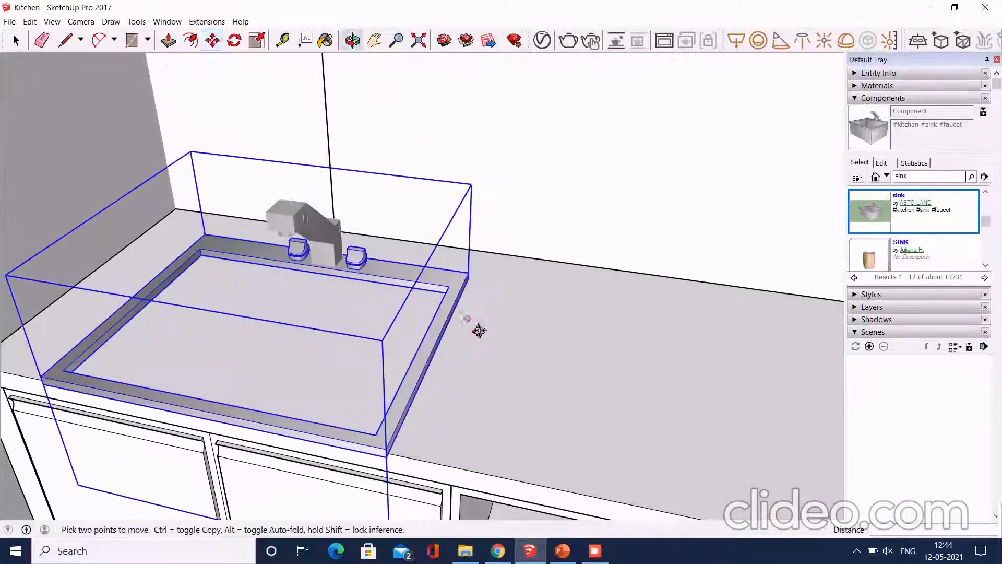
{"action": "scroll", "coordinate": [516, 228], "scroll_direction": "down", "scroll_amount": 1}
{"action": "middle_click_drag", "start_coordinate": [516, 228], "coordinate": [466, 365]}
{"action": "key", "text": "space"}
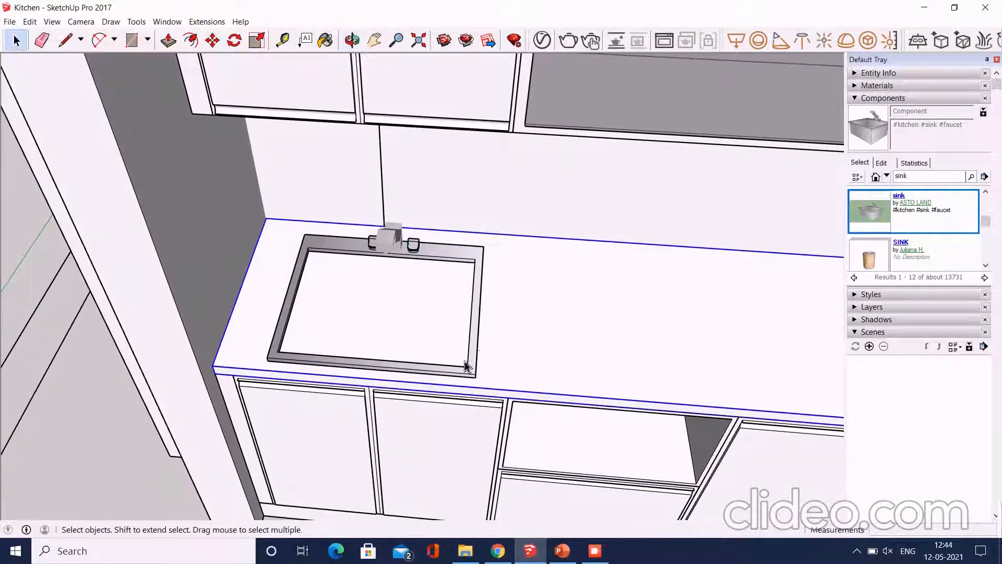
Open the countertop group for editing and select its top face.
{"action": "scroll", "coordinate": [402, 380], "scroll_direction": "up", "scroll_amount": 2}
{"action": "middle_click_drag", "start_coordinate": [402, 379], "coordinate": [425, 410]}
{"action": "double_click", "coordinate": [629, 349]}
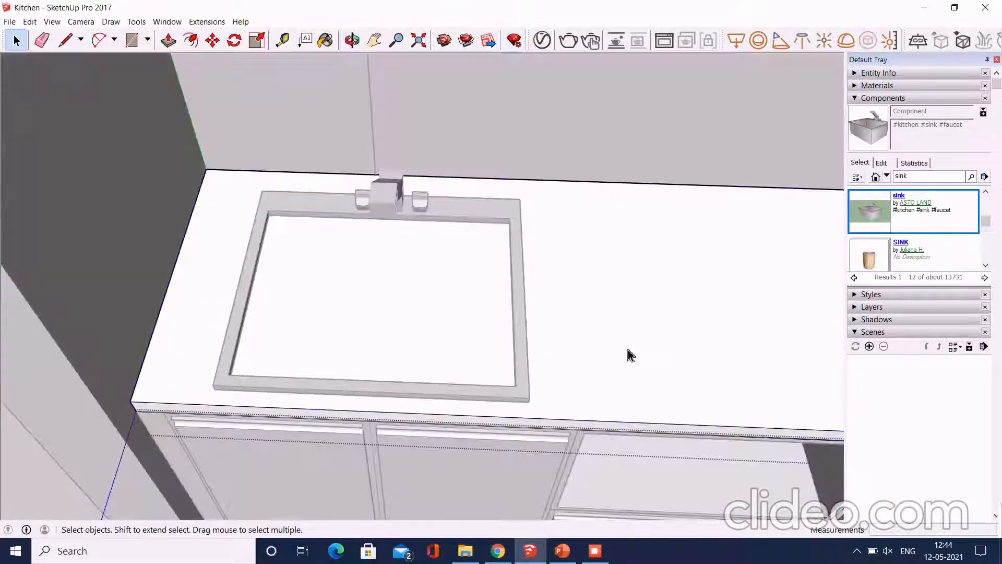
{"action": "scroll", "coordinate": [343, 269], "scroll_direction": "up", "scroll_amount": 1}
{"action": "left_click", "coordinate": [344, 271]}
{"action": "scroll", "coordinate": [290, 206], "scroll_direction": "down", "scroll_amount": 2}
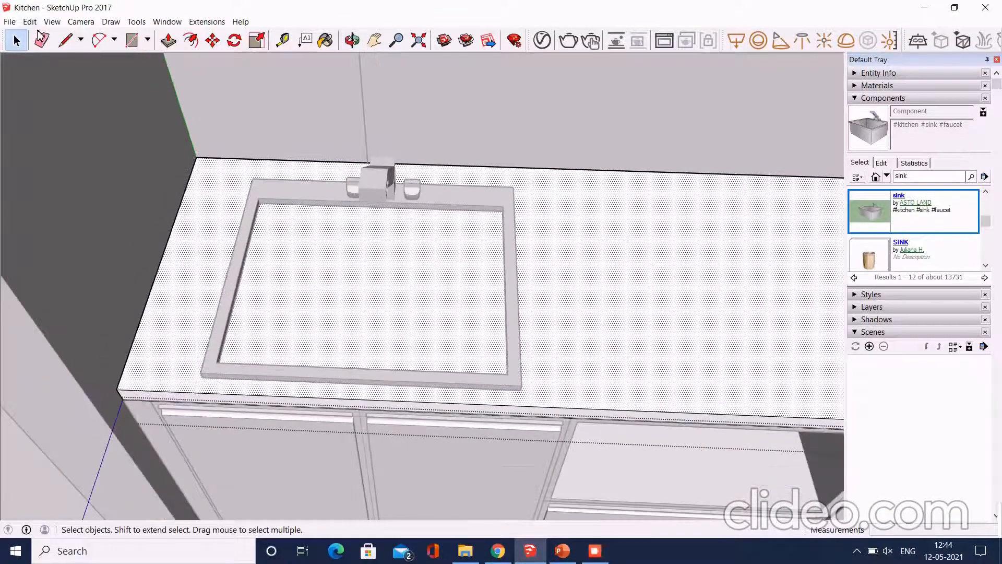
Try to draw a rectangle on the countertop from the sink opening's inner front-left corner to its back-right corner.
{"action": "left_click", "coordinate": [132, 41]}
{"action": "middle_click_drag", "start_coordinate": [375, 397], "coordinate": [202, 369]}
{"action": "scroll", "coordinate": [194, 358], "scroll_direction": "up", "scroll_amount": 4}
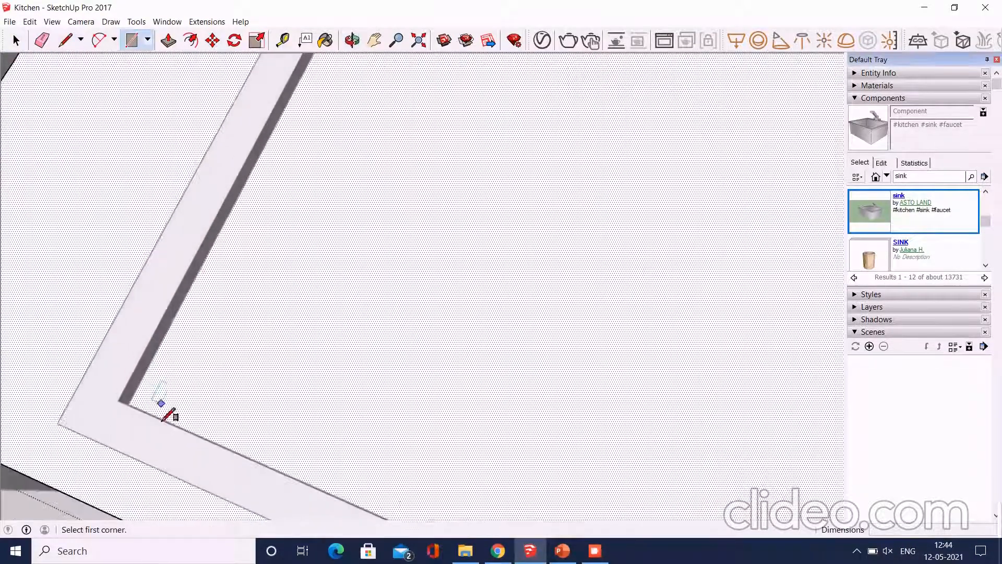
{"action": "scroll", "coordinate": [147, 400], "scroll_direction": "up", "scroll_amount": 5}
{"action": "left_click", "coordinate": [80, 425]}
{"action": "scroll", "coordinate": [196, 282], "scroll_direction": "down", "scroll_amount": 3}
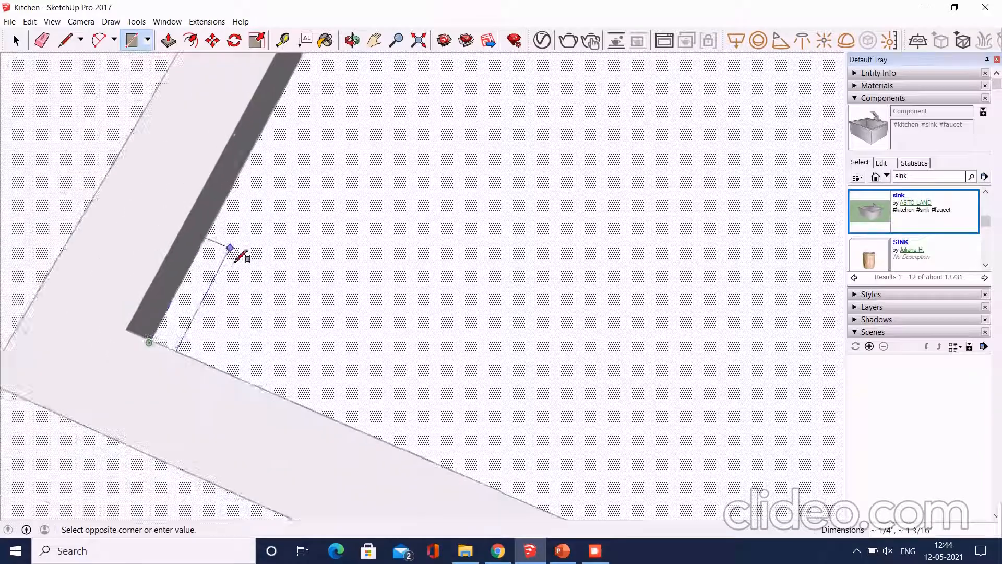
{"action": "scroll", "coordinate": [241, 256], "scroll_direction": "down", "scroll_amount": 6}
{"action": "middle_click_drag", "start_coordinate": [217, 306], "coordinate": [582, 246]}
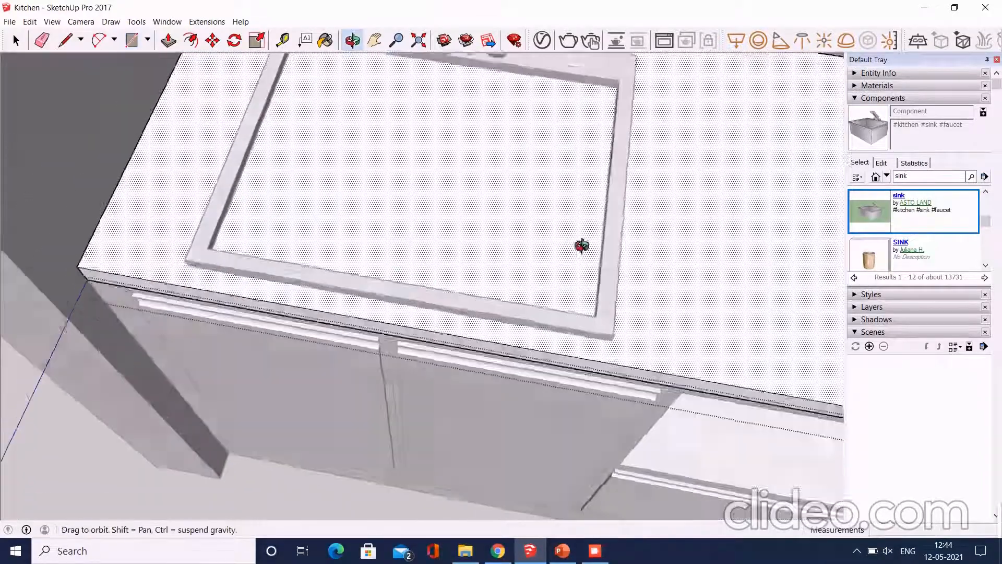
{"action": "scroll", "coordinate": [354, 444], "scroll_direction": "down", "scroll_amount": 4}
{"action": "middle_click_drag", "start_coordinate": [396, 314], "coordinate": [445, 296]}
{"action": "scroll", "coordinate": [429, 308], "scroll_direction": "up", "scroll_amount": 4}
{"action": "middle_click_drag", "start_coordinate": [514, 253], "coordinate": [560, 208]}
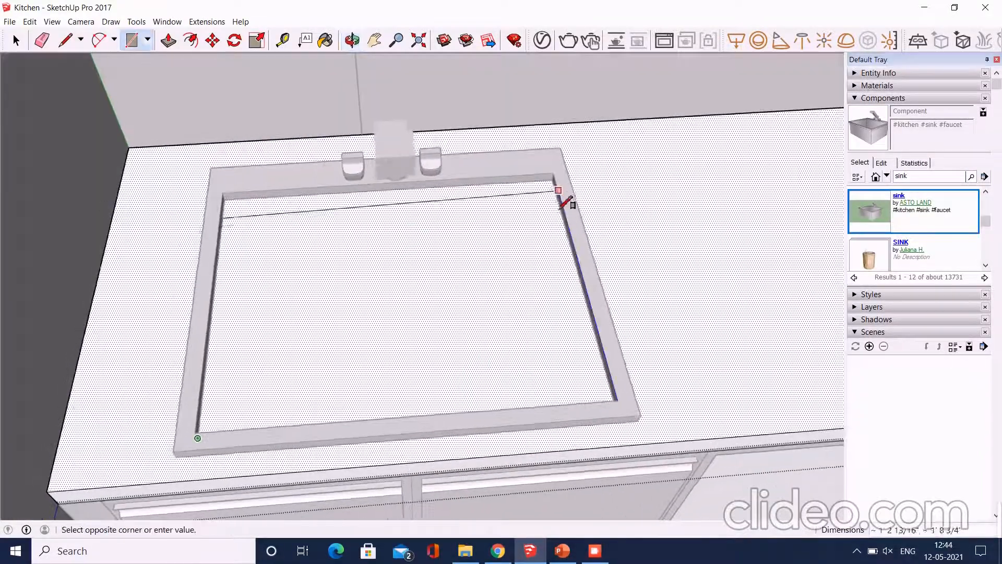
{"action": "scroll", "coordinate": [561, 207], "scroll_direction": "up", "scroll_amount": 5}
{"action": "left_click", "coordinate": [556, 157]}
{"action": "scroll", "coordinate": [517, 177], "scroll_direction": "down", "scroll_amount": 3}
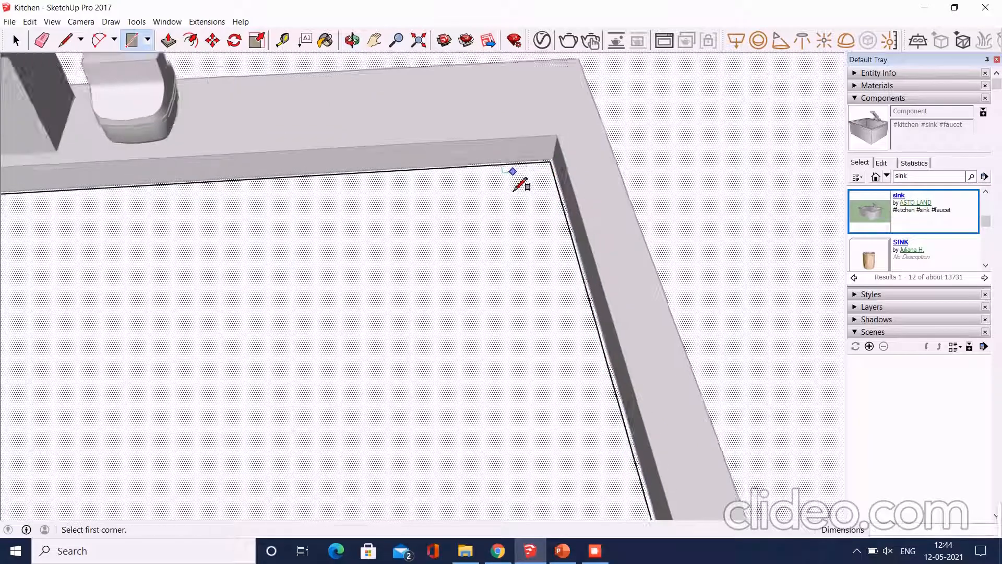
{"action": "scroll", "coordinate": [526, 187], "scroll_direction": "down", "scroll_amount": 3}
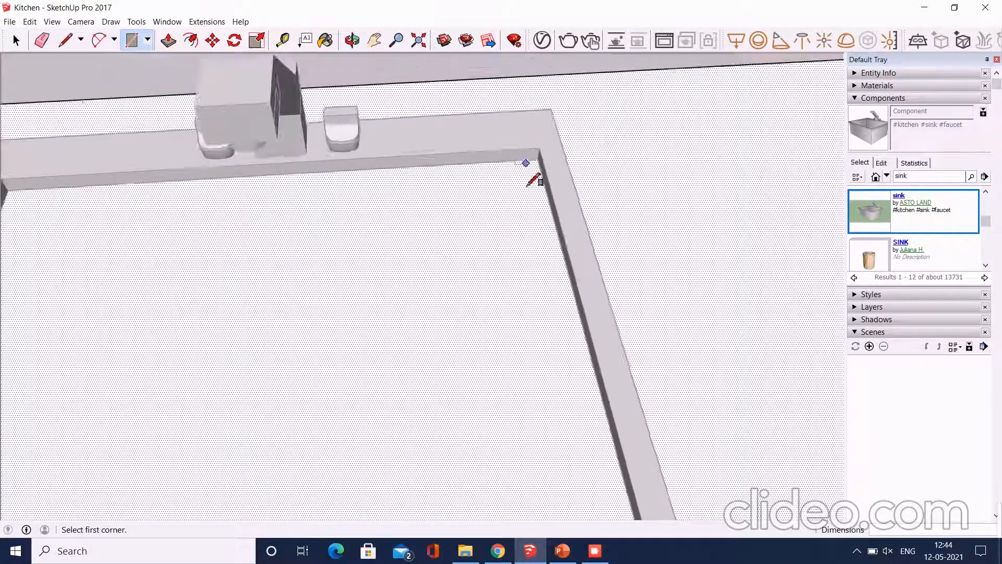
Draw a rectangle on the countertop's top face between opposite inner corners of the sink rim.
{"action": "scroll", "coordinate": [533, 180], "scroll_direction": "up", "scroll_amount": 6}
{"action": "middle_click_drag", "start_coordinate": [540, 179], "coordinate": [131, 219]}
{"action": "scroll", "coordinate": [542, 141], "scroll_direction": "down", "scroll_amount": 10}
{"action": "scroll", "coordinate": [318, 266], "scroll_direction": "up", "scroll_amount": 2}
{"action": "scroll", "coordinate": [320, 259], "scroll_direction": "up", "scroll_amount": 5}
{"action": "scroll", "coordinate": [275, 221], "scroll_direction": "up", "scroll_amount": 7}
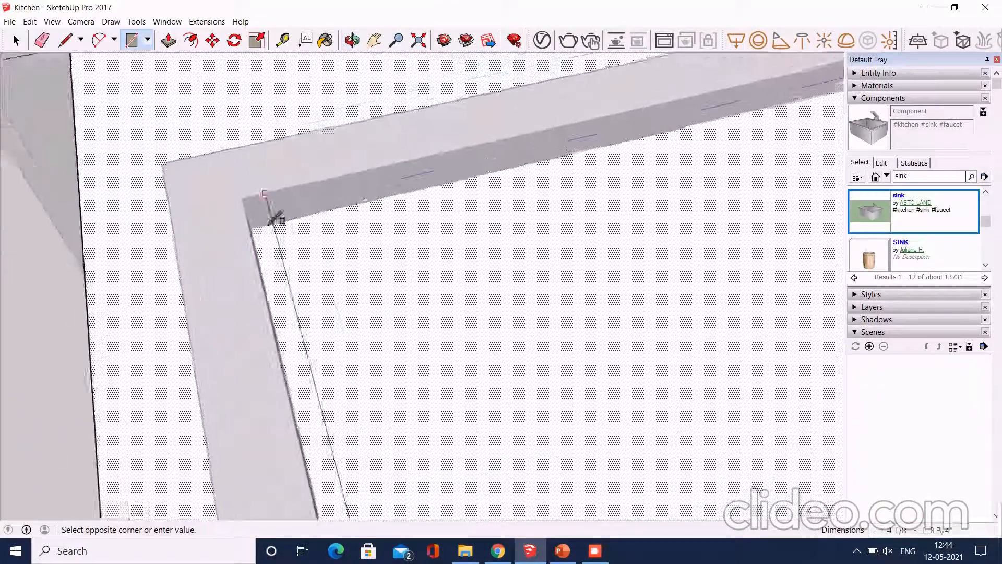
{"action": "middle_click_drag", "start_coordinate": [277, 235], "coordinate": [331, 193]}
{"action": "left_click", "coordinate": [225, 224]}
{"action": "scroll", "coordinate": [228, 229], "scroll_direction": "down", "scroll_amount": 3}
{"action": "scroll", "coordinate": [130, 221], "scroll_direction": "down", "scroll_amount": 7}
{"action": "key", "text": "space"}
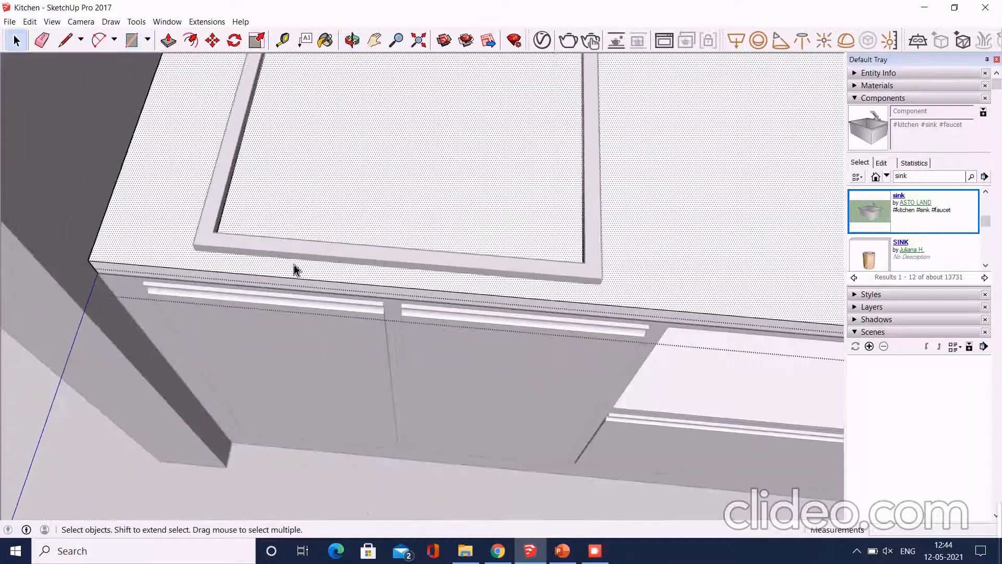
Push the rectangle inside the sink rim down through the countertop's thickness to cut the sink opening.
{"action": "scroll", "coordinate": [324, 308], "scroll_direction": "down", "scroll_amount": 3}
{"action": "scroll", "coordinate": [364, 126], "scroll_direction": "up", "scroll_amount": 3}
{"action": "left_click", "coordinate": [390, 292]}
{"action": "scroll", "coordinate": [383, 296], "scroll_direction": "down", "scroll_amount": 2}
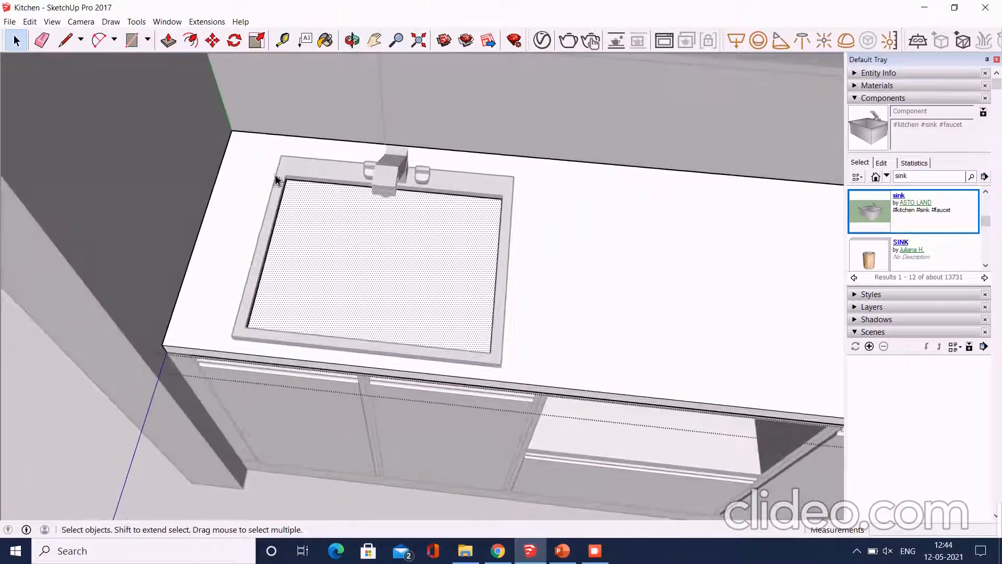
{"action": "left_click", "coordinate": [168, 40]}
{"action": "scroll", "coordinate": [291, 279], "scroll_direction": "up", "scroll_amount": 2}
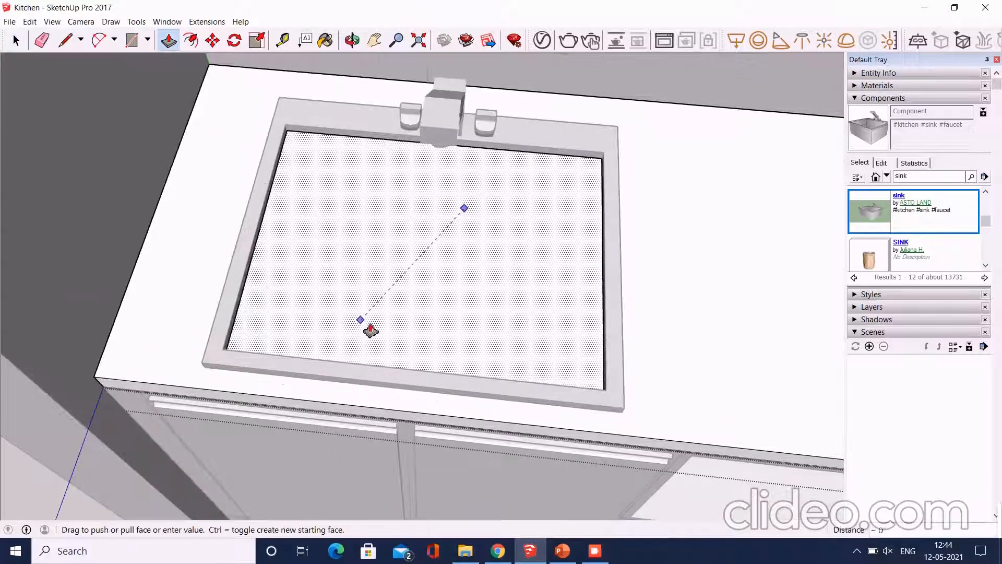
{"action": "middle_click_drag", "start_coordinate": [418, 277], "coordinate": [473, 177]}
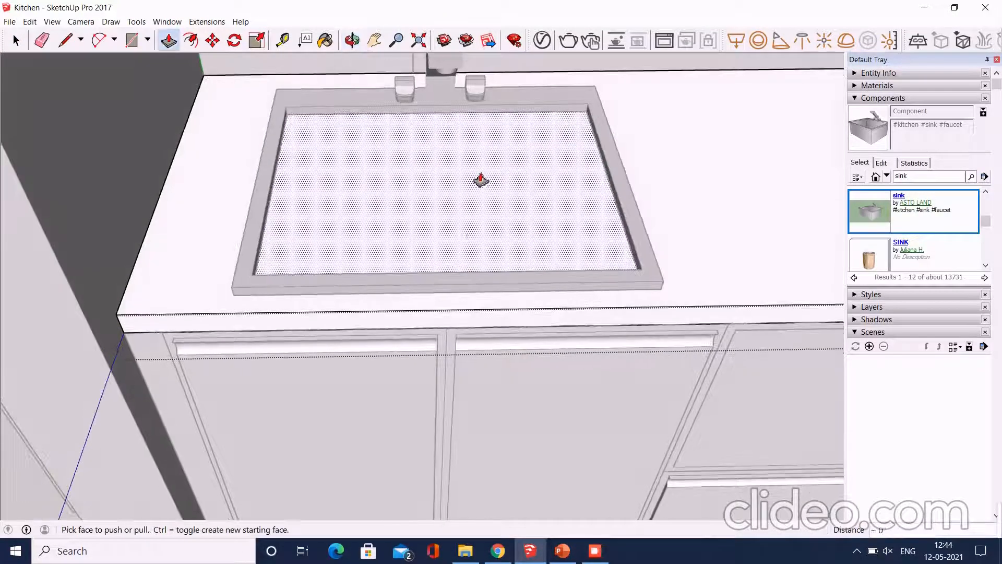
{"action": "scroll", "coordinate": [472, 178], "scroll_direction": "up", "scroll_amount": 2}
{"action": "left_click", "coordinate": [420, 222]}
{"action": "left_click", "coordinate": [411, 257]}
{"action": "scroll", "coordinate": [326, 330], "scroll_direction": "down", "scroll_amount": 3}
{"action": "middle_click_drag", "start_coordinate": [327, 331], "coordinate": [351, 260]}
{"action": "scroll", "coordinate": [360, 171], "scroll_direction": "up", "scroll_amount": 3}
{"action": "scroll", "coordinate": [360, 171], "scroll_direction": "down", "scroll_amount": 2}
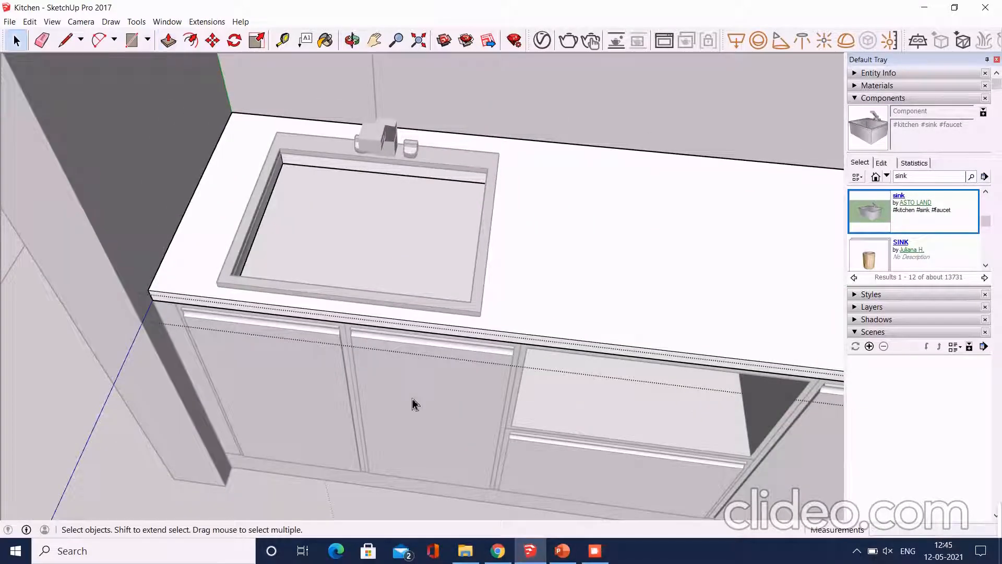
Leave the countertop group, open the two-door base cabinet under the sink for editing and select its top face.
{"action": "mouse_move", "coordinate": [415, 404]}
{"action": "middle_mouse_down"}
{"action": "mouse_move", "coordinate": [409, 438]}
{"action": "mouse_move", "coordinate": [459, 347]}
{"action": "mouse_move", "coordinate": [432, 400]}
{"action": "middle_mouse_up"}
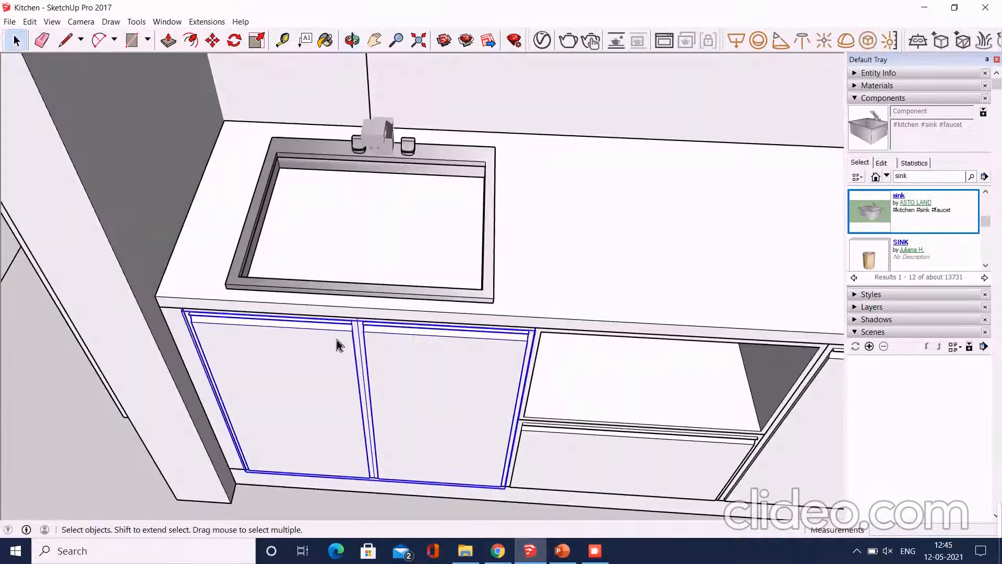
{"action": "middle_click_drag", "start_coordinate": [336, 345], "coordinate": [358, 286]}
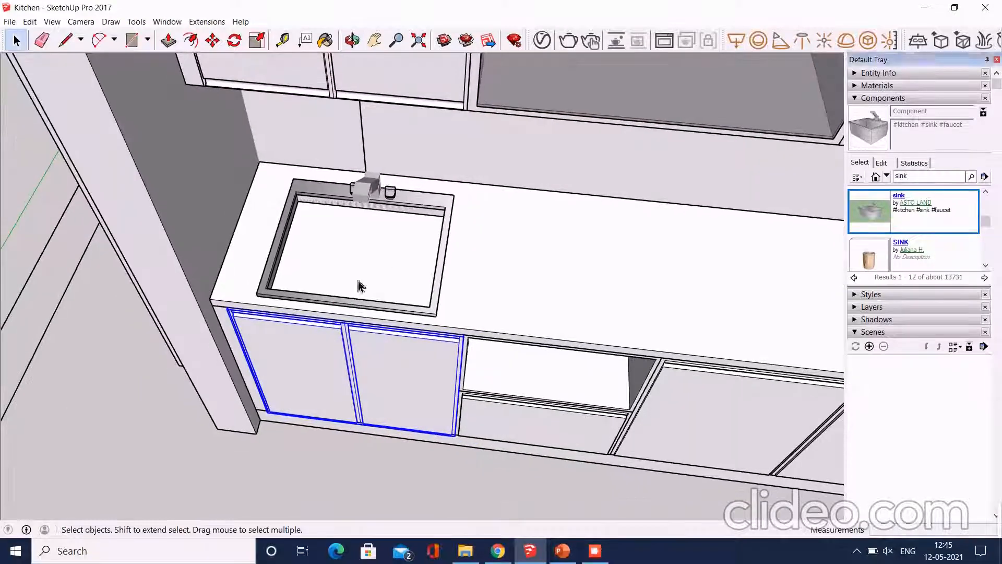
{"action": "scroll", "coordinate": [384, 267], "scroll_direction": "up", "scroll_amount": 2}
{"action": "middle_click_drag", "start_coordinate": [574, 311], "coordinate": [503, 364]}
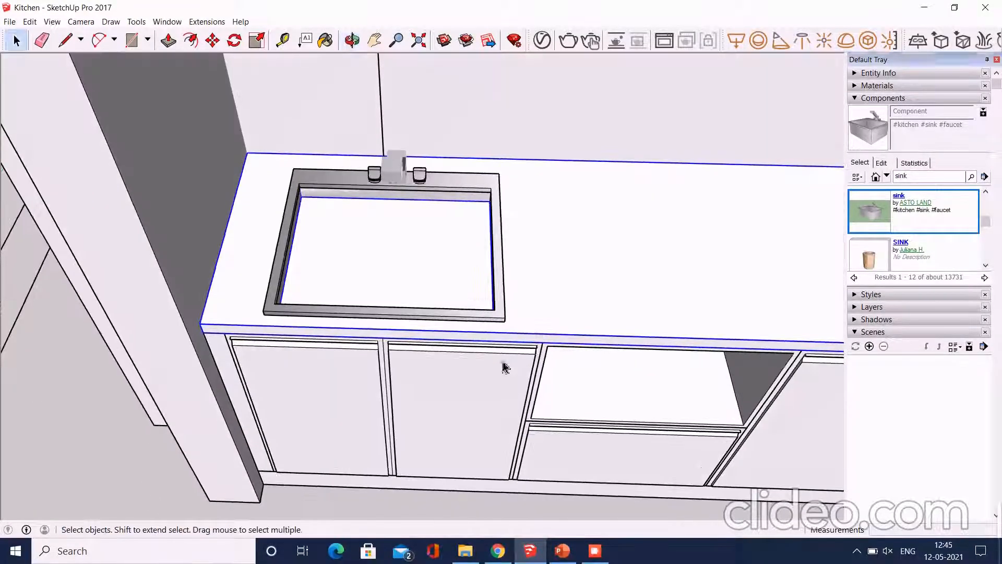
{"action": "left_click", "coordinate": [439, 421]}
{"action": "double_click", "coordinate": [425, 379]}
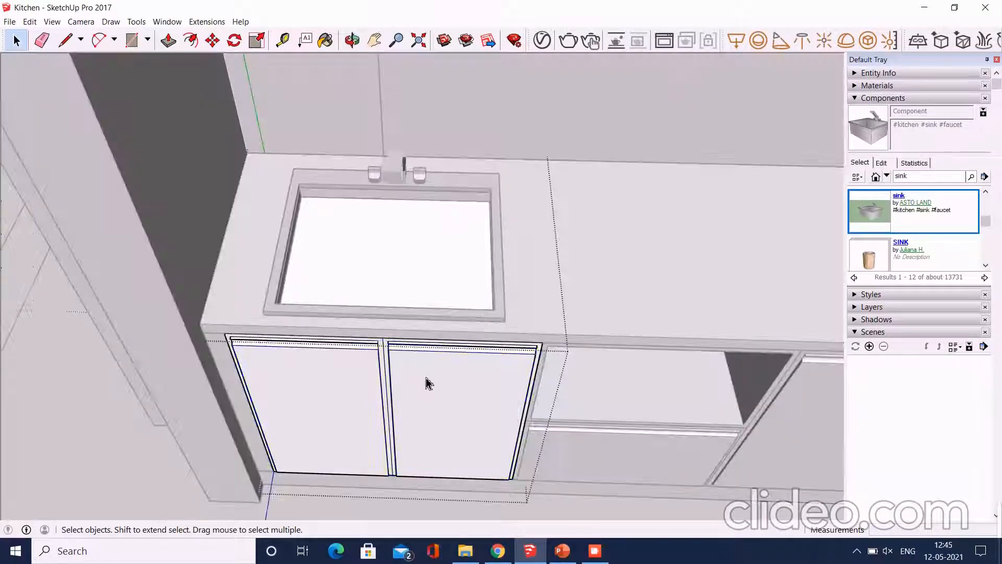
{"action": "left_click", "coordinate": [402, 221]}
{"action": "middle_click_drag", "start_coordinate": [402, 222], "coordinate": [384, 301]}
{"action": "scroll", "coordinate": [384, 302], "scroll_direction": "up", "scroll_amount": 3}
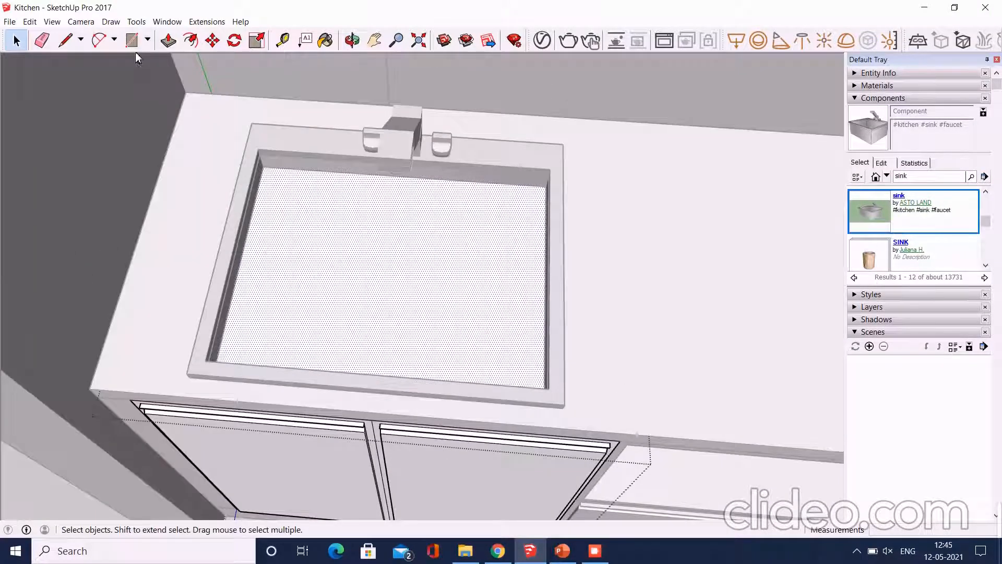
Draw a rectangle of about 1' 8 11/16" by 1' 4 7/16" on the cabinet's top face, matching the countertop opening's corners.
{"action": "scroll", "coordinate": [213, 412], "scroll_direction": "up", "scroll_amount": 5}
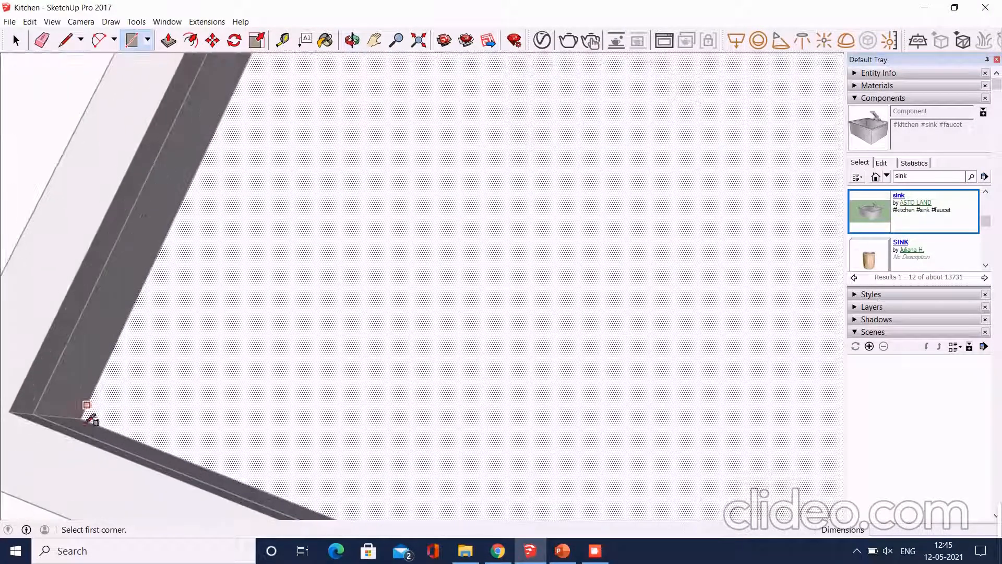
{"action": "left_click", "coordinate": [80, 418]}
{"action": "scroll", "coordinate": [261, 261], "scroll_direction": "down", "scroll_amount": 7}
{"action": "middle_click_drag", "start_coordinate": [322, 272], "coordinate": [372, 238]}
{"action": "scroll", "coordinate": [616, 78], "scroll_direction": "up", "scroll_amount": 1}
{"action": "scroll", "coordinate": [582, 104], "scroll_direction": "up", "scroll_amount": 4}
{"action": "middle_click_drag", "start_coordinate": [553, 148], "coordinate": [637, 146]}
{"action": "scroll", "coordinate": [436, 371], "scroll_direction": "down", "scroll_amount": 4}
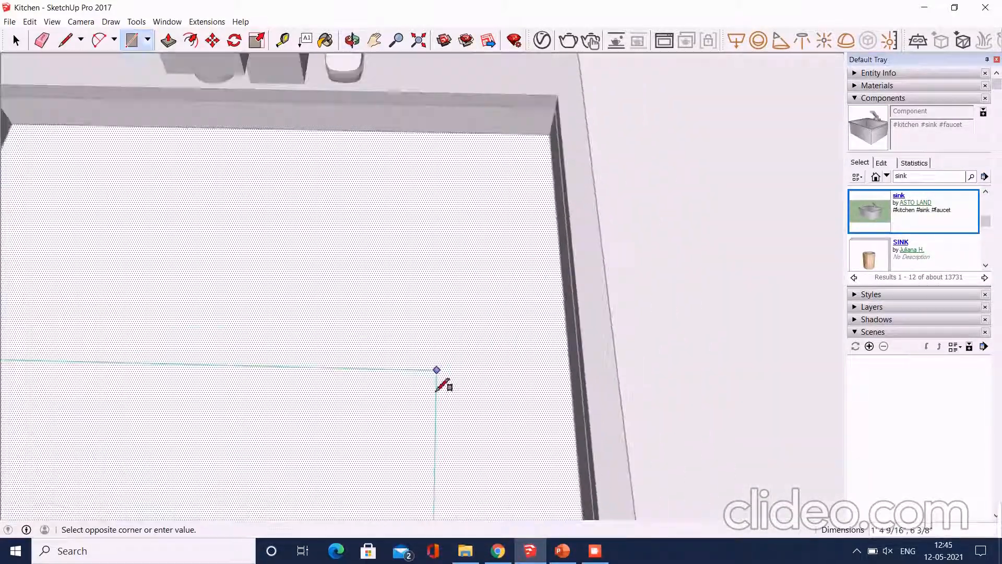
{"action": "middle_click_drag", "start_coordinate": [508, 164], "coordinate": [522, 163]}
{"action": "scroll", "coordinate": [522, 163], "scroll_direction": "up", "scroll_amount": 4}
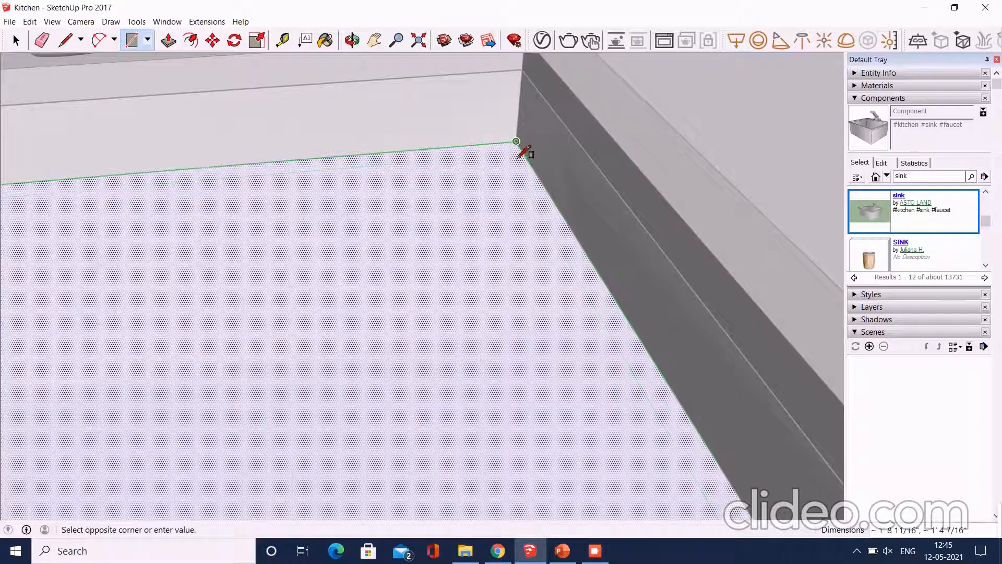
{"action": "left_click", "coordinate": [516, 158]}
{"action": "scroll", "coordinate": [474, 244], "scroll_direction": "down", "scroll_amount": 5}
{"action": "middle_click_drag", "start_coordinate": [458, 271], "coordinate": [421, 307]}
{"action": "key", "text": "space"}
Push the rectangle on the cabinet's top face down about 6 7/8" into the cabinet.
{"action": "left_click", "coordinate": [368, 301]}
{"action": "scroll", "coordinate": [368, 301], "scroll_direction": "down", "scroll_amount": 4}
{"action": "scroll", "coordinate": [344, 312], "scroll_direction": "up", "scroll_amount": 2}
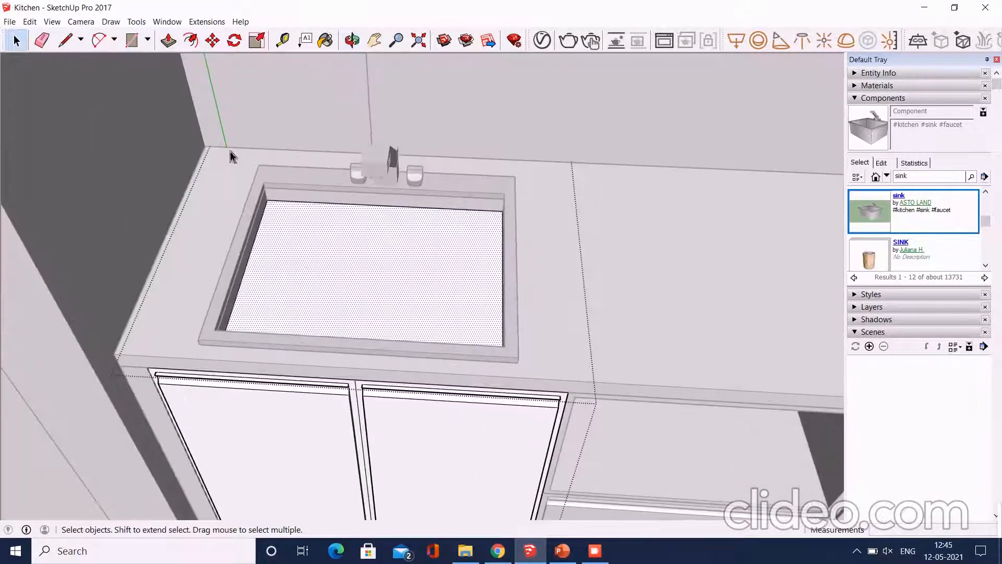
{"action": "left_click", "coordinate": [448, 260]}
{"action": "scroll", "coordinate": [393, 272], "scroll_direction": "down", "scroll_amount": 3}
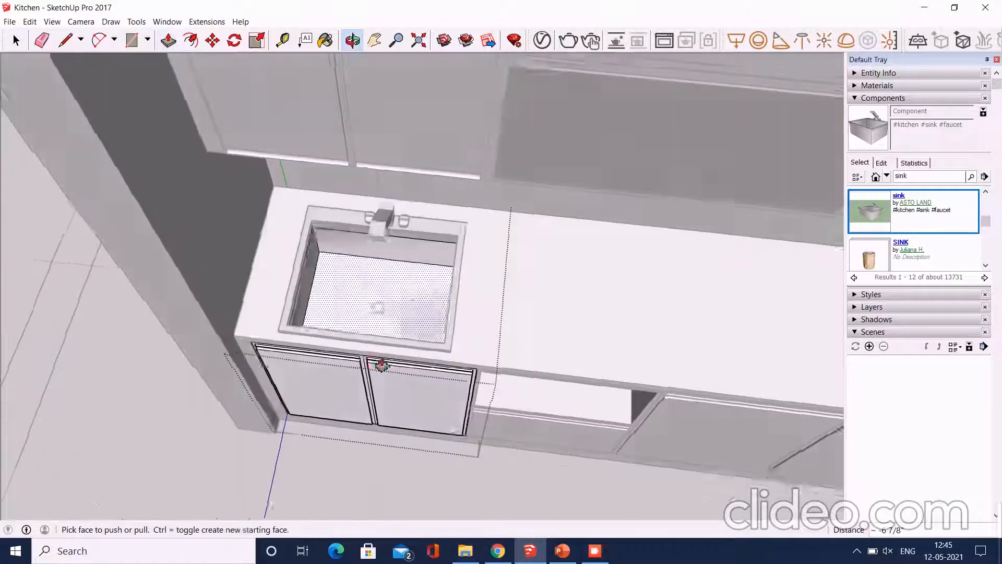
Push the recess floor slightly deeper to uncover the sink's bottom and drain, and close the cabinet group.
{"action": "scroll", "coordinate": [407, 269], "scroll_direction": "up", "scroll_amount": 6}
{"action": "left_click", "coordinate": [407, 264]}
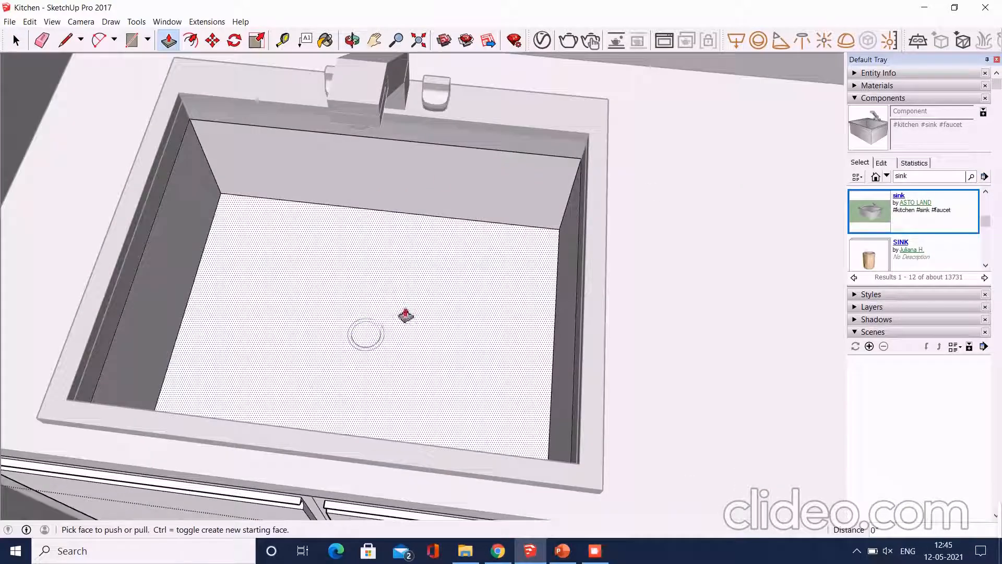
{"action": "left_click", "coordinate": [405, 314]}
{"action": "key", "text": "space"}
{"action": "scroll", "coordinate": [420, 316], "scroll_direction": "down", "scroll_amount": 3}
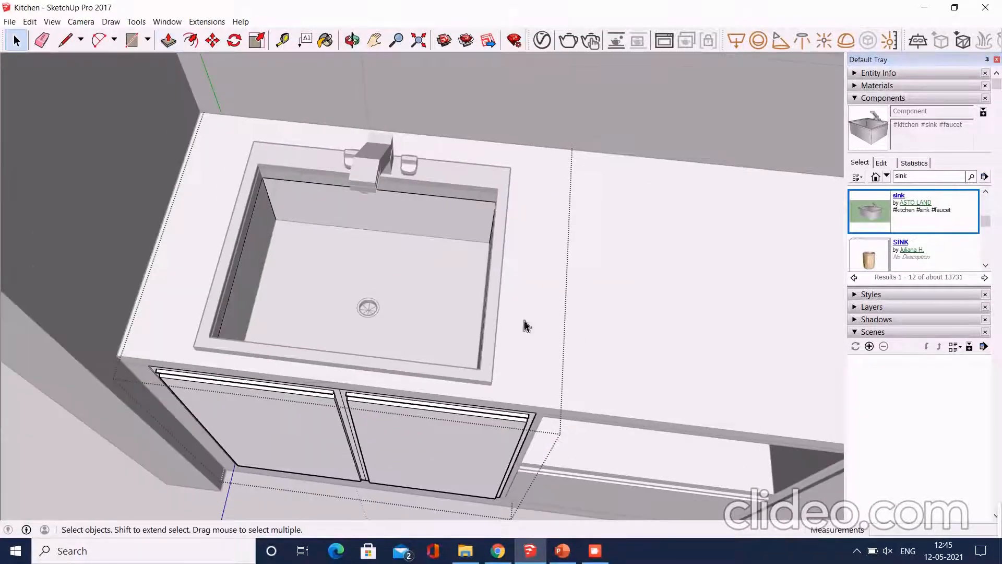
{"action": "scroll", "coordinate": [423, 316], "scroll_direction": "down", "scroll_amount": 3}
{"action": "middle_click_drag", "start_coordinate": [421, 320], "coordinate": [411, 300]}
{"action": "left_click", "coordinate": [55, 263]}
Reopen the sink cabinet group and push the recess's back wall outward about 1 13/16", behind the sink basin.
{"action": "scroll", "coordinate": [120, 251], "scroll_direction": "down", "scroll_amount": 1}
{"action": "middle_click_drag", "start_coordinate": [282, 285], "coordinate": [320, 282]}
{"action": "scroll", "coordinate": [329, 266], "scroll_direction": "up", "scroll_amount": 3}
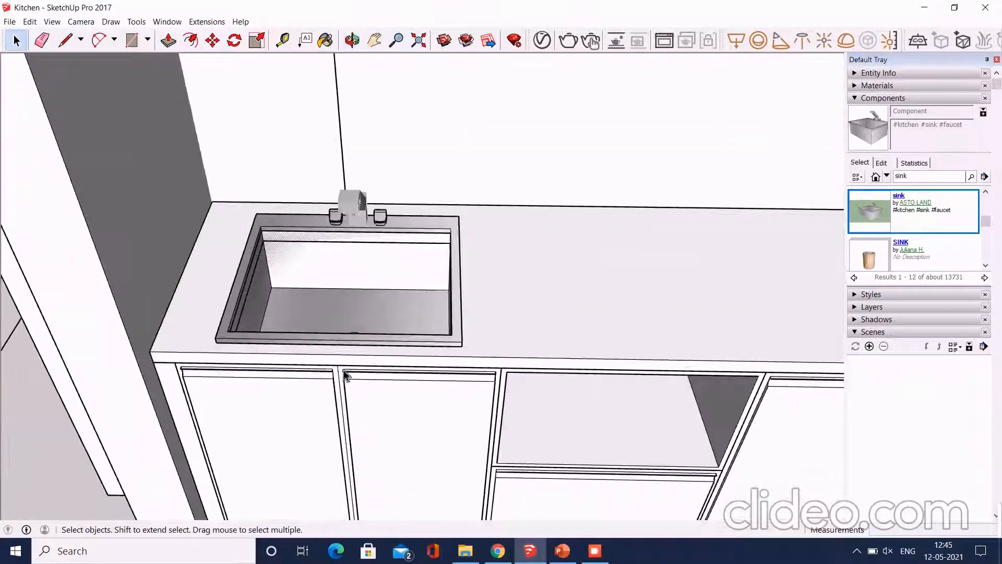
{"action": "left_click", "coordinate": [346, 375]}
{"action": "double_click", "coordinate": [372, 413]}
{"action": "left_click", "coordinate": [344, 269]}
{"action": "scroll", "coordinate": [345, 261], "scroll_direction": "up", "scroll_amount": 3}
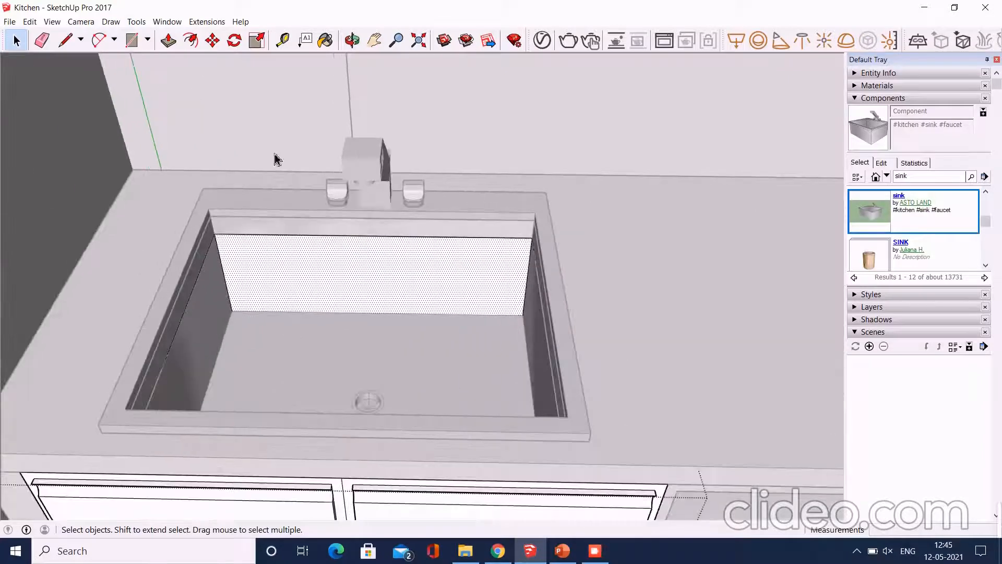
{"action": "left_click_drag", "start_coordinate": [357, 320], "coordinate": [348, 278]}
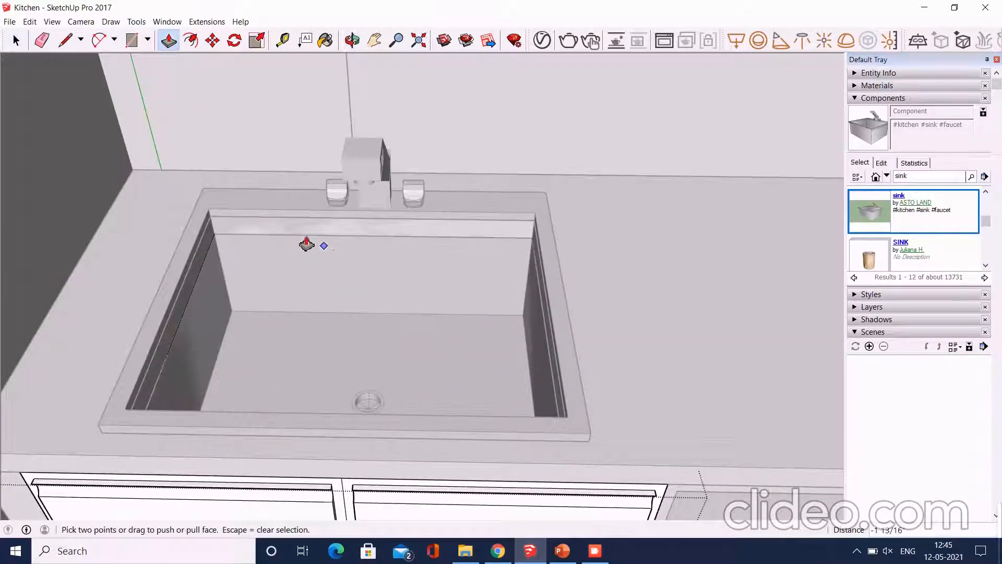
Push the left side wall of the cabinet recess outward to clear the sink basin.
{"action": "scroll", "coordinate": [306, 244], "scroll_direction": "down", "scroll_amount": 3}
{"action": "middle_click_drag", "start_coordinate": [307, 313], "coordinate": [188, 240]}
{"action": "scroll", "coordinate": [198, 229], "scroll_direction": "up", "scroll_amount": 5}
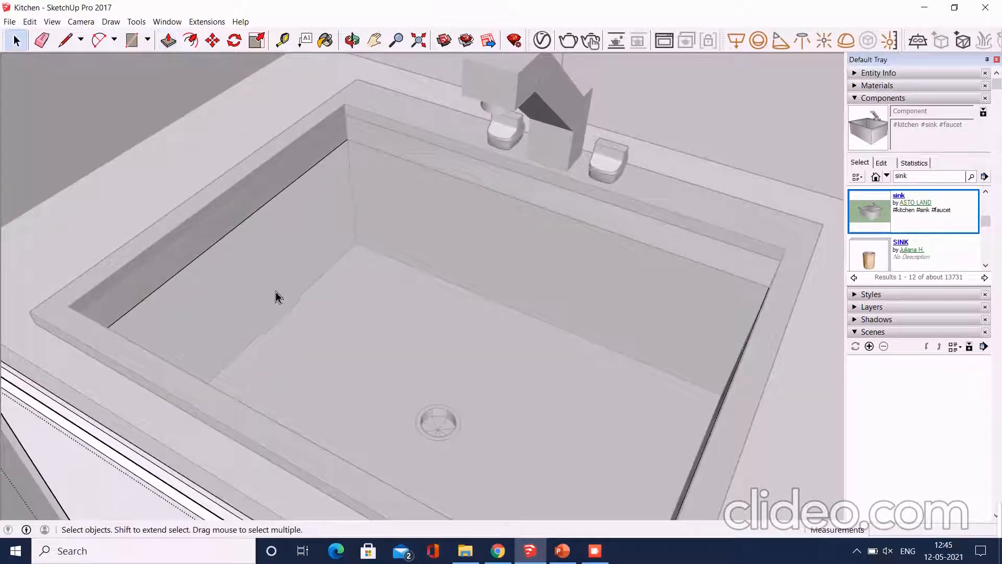
{"action": "scroll", "coordinate": [284, 279], "scroll_direction": "down", "scroll_amount": 2}
{"action": "left_click", "coordinate": [284, 280]}
{"action": "scroll", "coordinate": [235, 230], "scroll_direction": "down", "scroll_amount": 3}
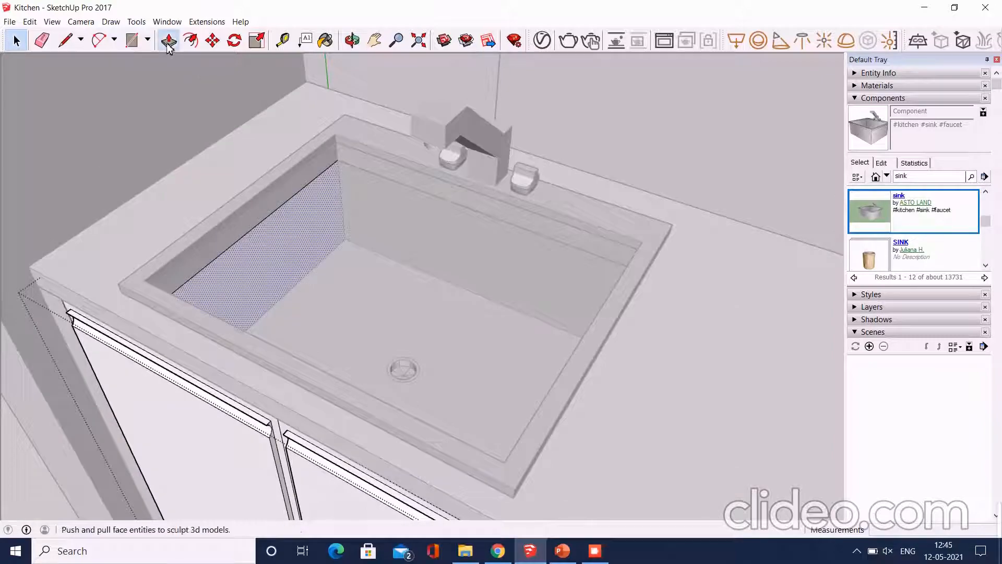
{"action": "left_click_drag", "start_coordinate": [273, 267], "coordinate": [254, 254]}
{"action": "scroll", "coordinate": [254, 253], "scroll_direction": "down", "scroll_amount": 3}
Push the right side wall of the cabinet recess outward about 1 9/16", beyond the sink basin.
{"action": "middle_click_drag", "start_coordinate": [254, 254], "coordinate": [534, 222]}
{"action": "scroll", "coordinate": [534, 222], "scroll_direction": "up", "scroll_amount": 2}
{"action": "key", "text": "space"}
{"action": "scroll", "coordinate": [505, 273], "scroll_direction": "up", "scroll_amount": 4}
{"action": "left_click", "coordinate": [550, 284]}
{"action": "scroll", "coordinate": [550, 284], "scroll_direction": "up", "scroll_amount": 3}
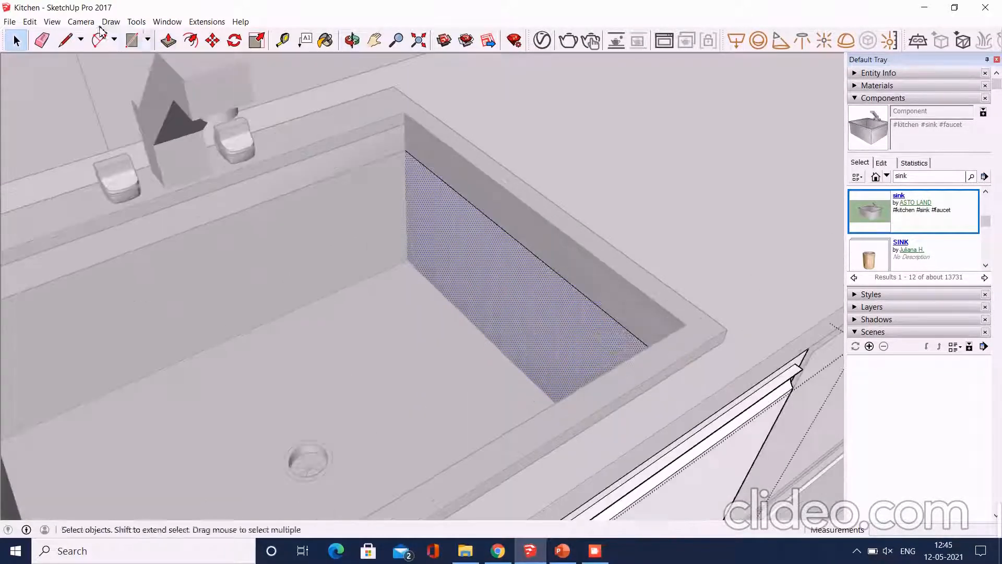
{"action": "scroll", "coordinate": [516, 225], "scroll_direction": "down", "scroll_amount": 4}
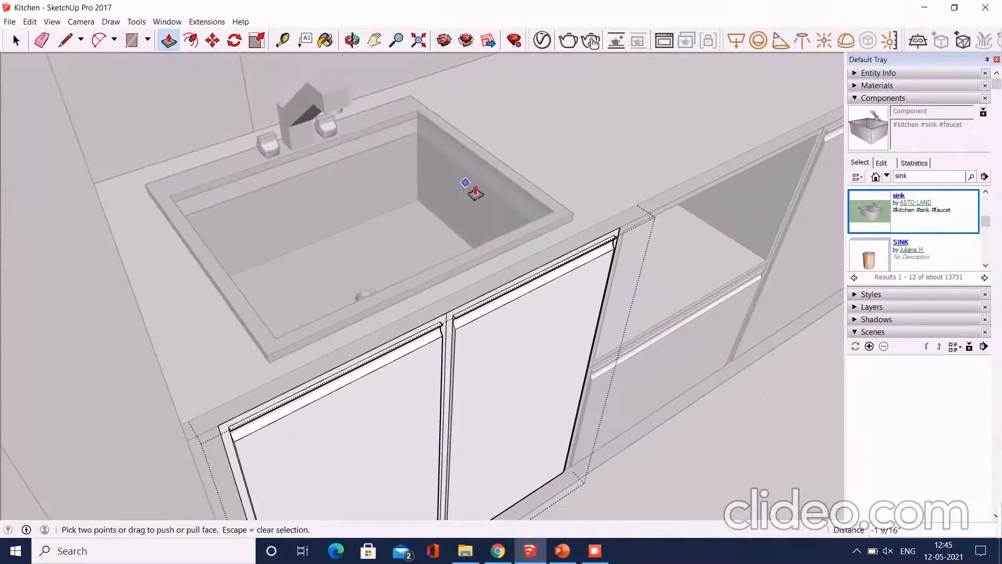
Push the front wall of the cabinet recess outward about 1 1/8" and close the cabinet group.
{"action": "middle_click_drag", "start_coordinate": [470, 188], "coordinate": [190, 194]}
{"action": "scroll", "coordinate": [212, 182], "scroll_direction": "up", "scroll_amount": 3}
{"action": "scroll", "coordinate": [211, 182], "scroll_direction": "up", "scroll_amount": 3}
{"action": "middle_click_drag", "start_coordinate": [233, 321], "coordinate": [152, 281]}
{"action": "scroll", "coordinate": [153, 281], "scroll_direction": "up", "scroll_amount": 2}
{"action": "key", "text": "space"}
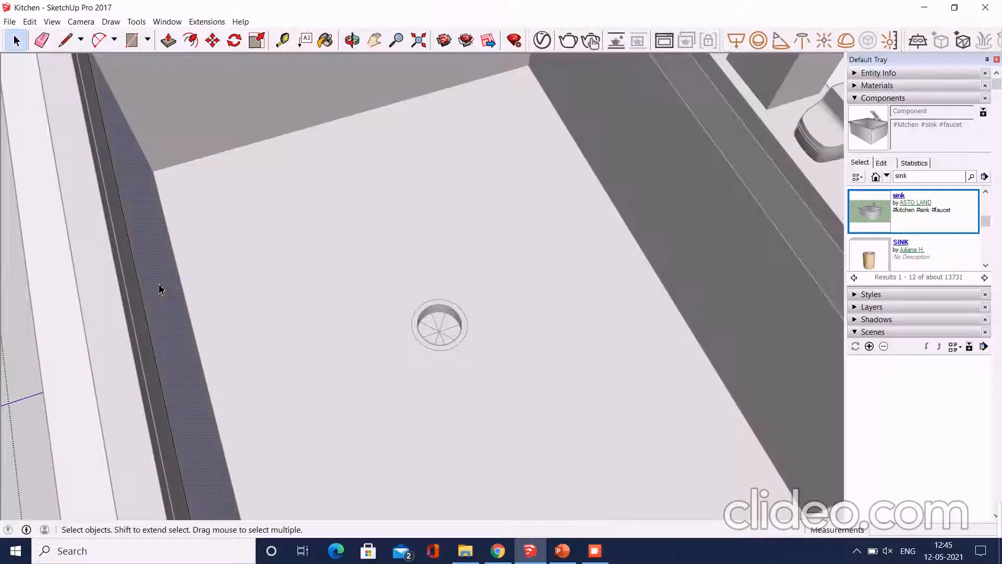
{"action": "left_click_drag", "start_coordinate": [152, 248], "coordinate": [119, 271]}
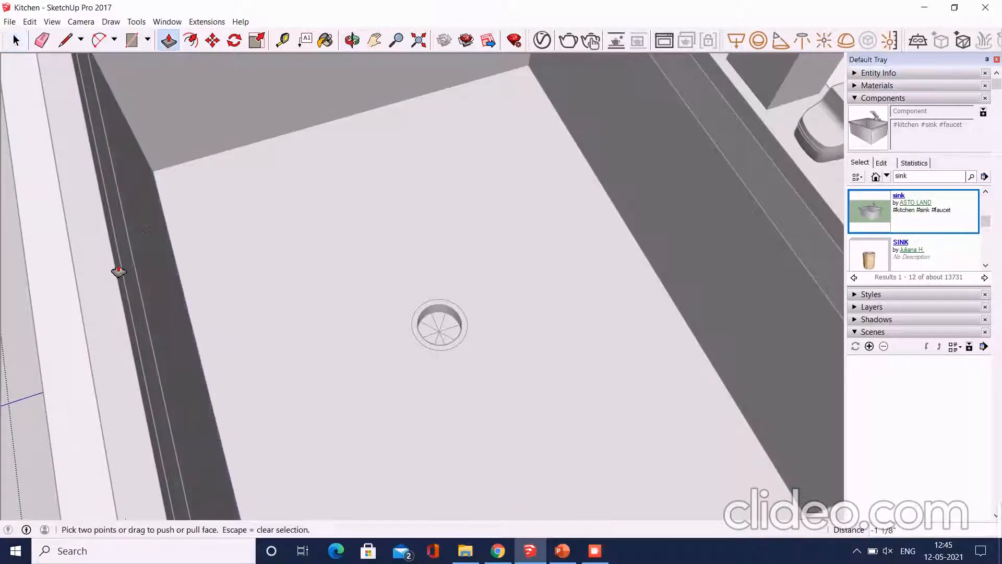
{"action": "middle_click_drag", "start_coordinate": [77, 193], "coordinate": [292, 268]}
{"action": "scroll", "coordinate": [293, 268], "scroll_direction": "down", "scroll_amount": 6}
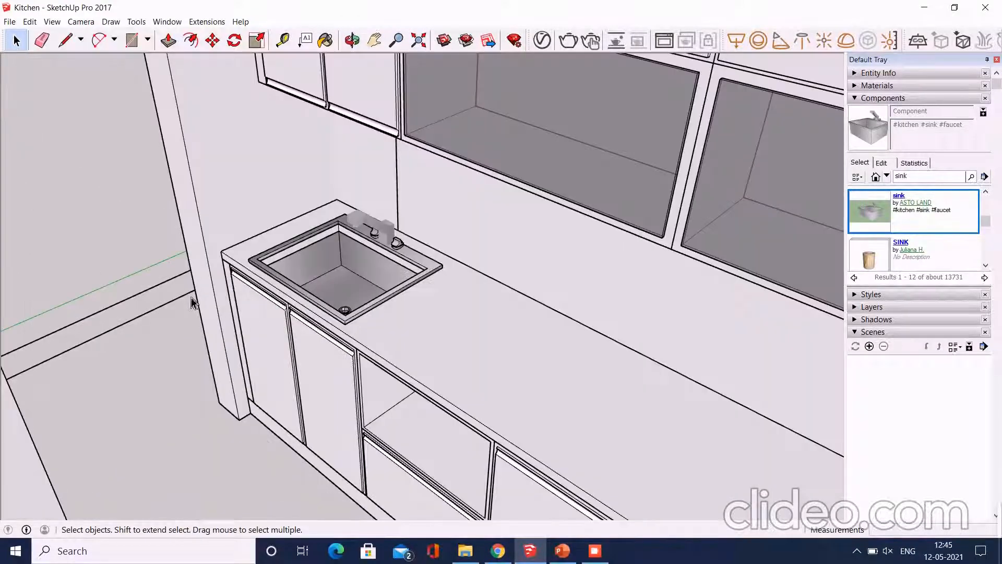
Open the countertop group and push the back wall of its sink opening outward about 2 5/16".
{"action": "middle_click_drag", "start_coordinate": [190, 290], "coordinate": [354, 302]}
{"action": "scroll", "coordinate": [356, 303], "scroll_direction": "up", "scroll_amount": 3}
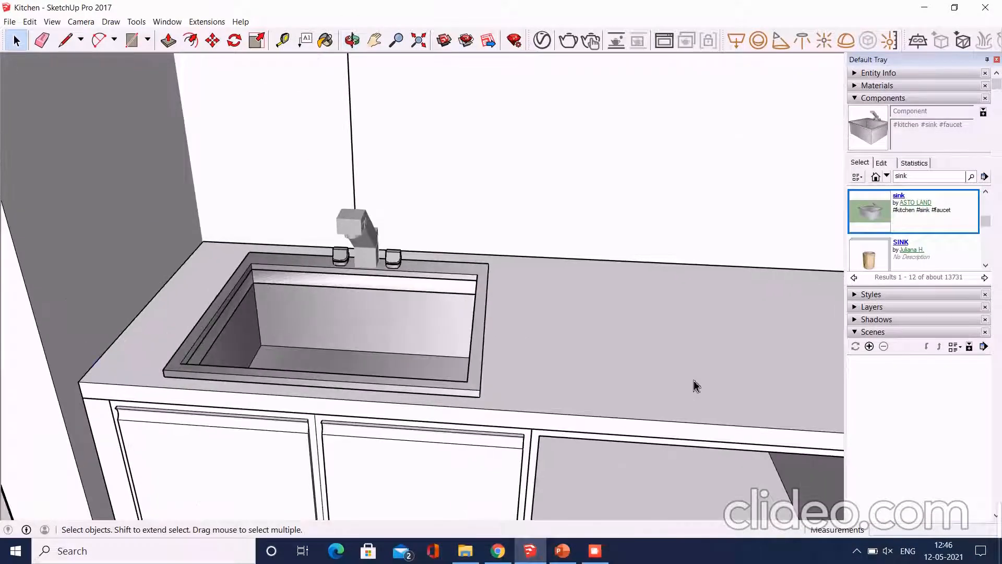
{"action": "scroll", "coordinate": [315, 322], "scroll_direction": "up", "scroll_amount": 4}
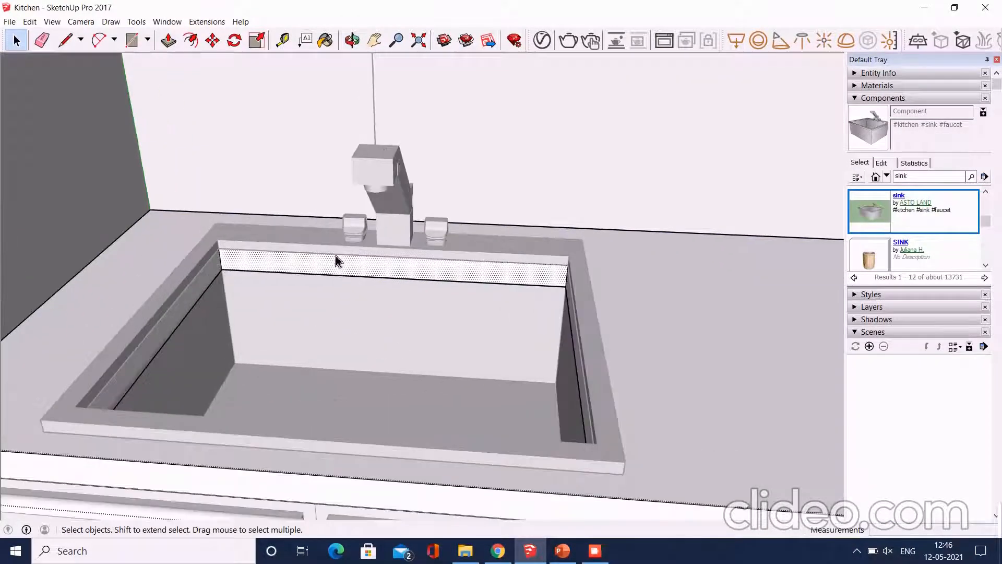
{"action": "left_click", "coordinate": [329, 273]}
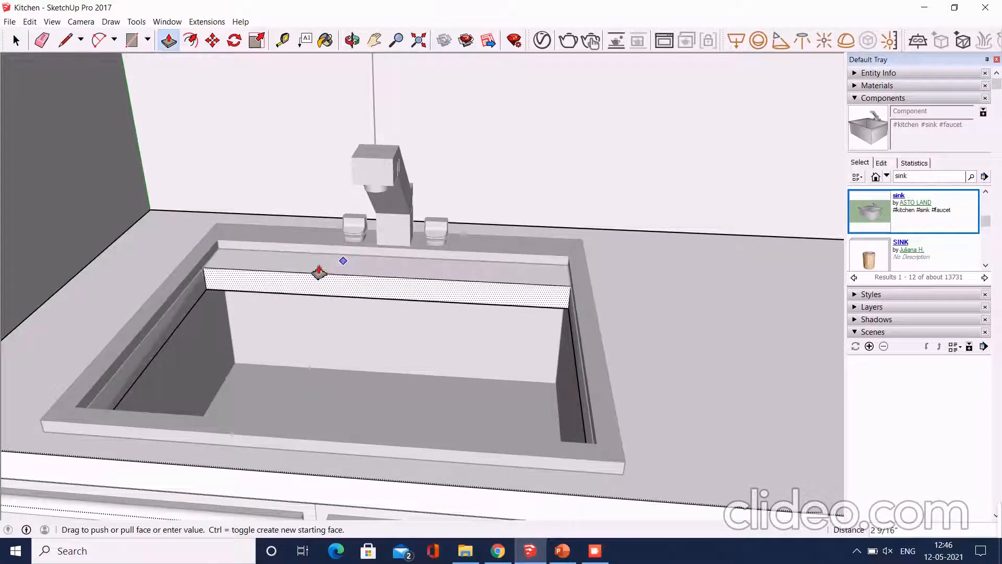
{"action": "left_click", "coordinate": [343, 261]}
{"action": "middle_click_drag", "start_coordinate": [342, 262], "coordinate": [214, 303]}
{"action": "scroll", "coordinate": [214, 302], "scroll_direction": "up", "scroll_amount": 2}
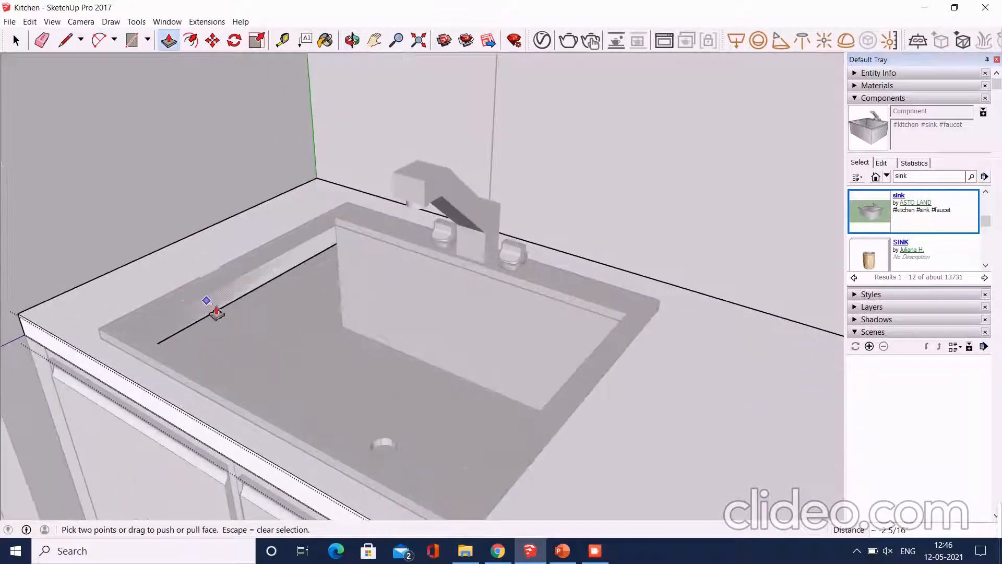
Push the left wall of the countertop's sink opening outward about 1 1/4".
{"action": "scroll", "coordinate": [182, 249], "scroll_direction": "down", "scroll_amount": 1}
{"action": "key", "text": "space"}
{"action": "scroll", "coordinate": [219, 293], "scroll_direction": "up", "scroll_amount": 1}
{"action": "left_click", "coordinate": [228, 300]}
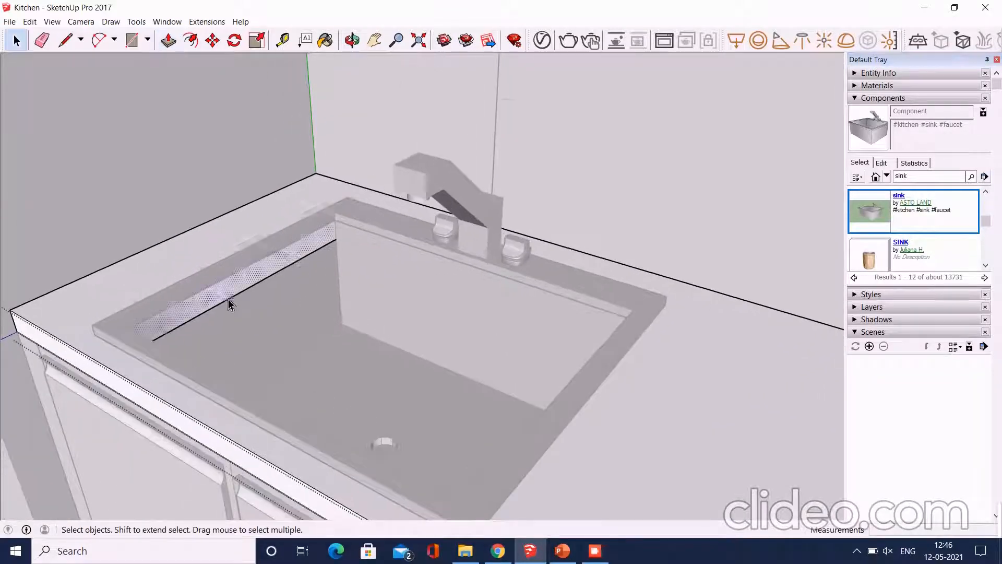
{"action": "scroll", "coordinate": [230, 302], "scroll_direction": "up", "scroll_amount": 2}
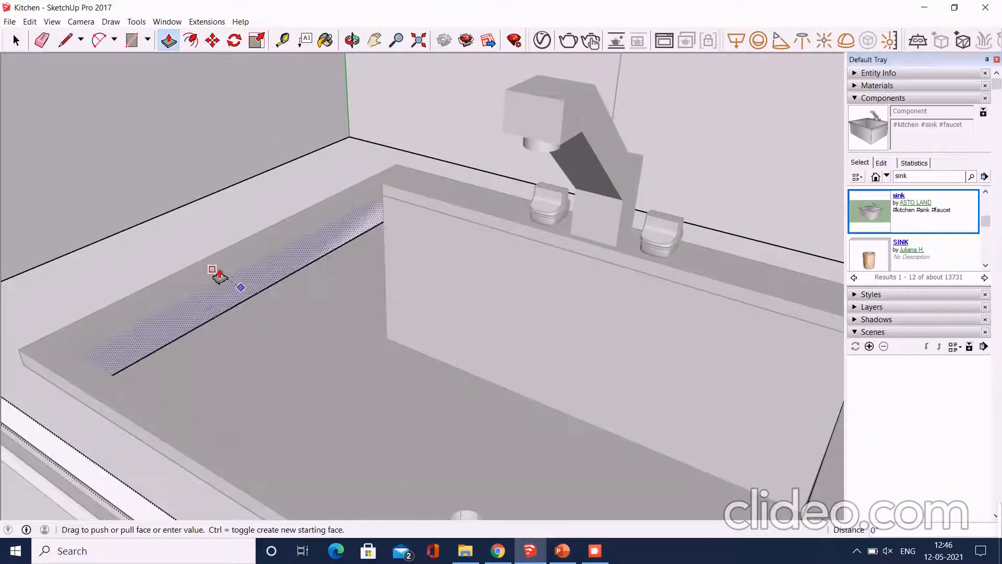
{"action": "left_click", "coordinate": [210, 326]}
{"action": "scroll", "coordinate": [280, 233], "scroll_direction": "down", "scroll_amount": 3}
{"action": "middle_click_drag", "start_coordinate": [279, 233], "coordinate": [443, 262]}
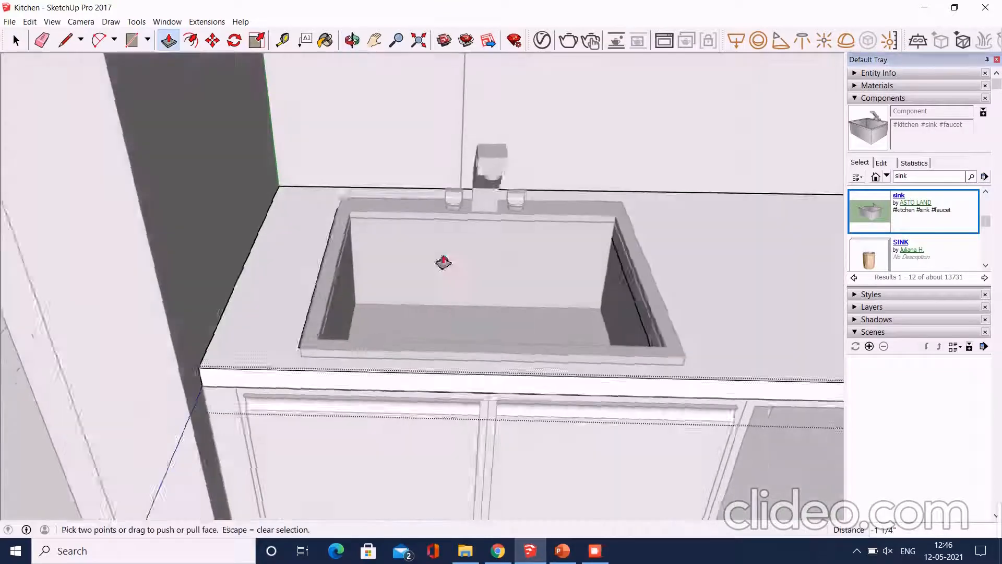
Push the right wall of the countertop's sink opening outward about 1 3/8".
{"action": "scroll", "coordinate": [443, 261], "scroll_direction": "down", "scroll_amount": 1}
{"action": "middle_click_drag", "start_coordinate": [577, 297], "coordinate": [649, 281]}
{"action": "scroll", "coordinate": [649, 281], "scroll_direction": "up", "scroll_amount": 1}
{"action": "scroll", "coordinate": [535, 271], "scroll_direction": "up", "scroll_amount": 3}
{"action": "middle_click_drag", "start_coordinate": [546, 296], "coordinate": [681, 274]}
{"action": "key", "text": "space"}
{"action": "left_click", "coordinate": [477, 261]}
{"action": "scroll", "coordinate": [374, 122], "scroll_direction": "up", "scroll_amount": 1}
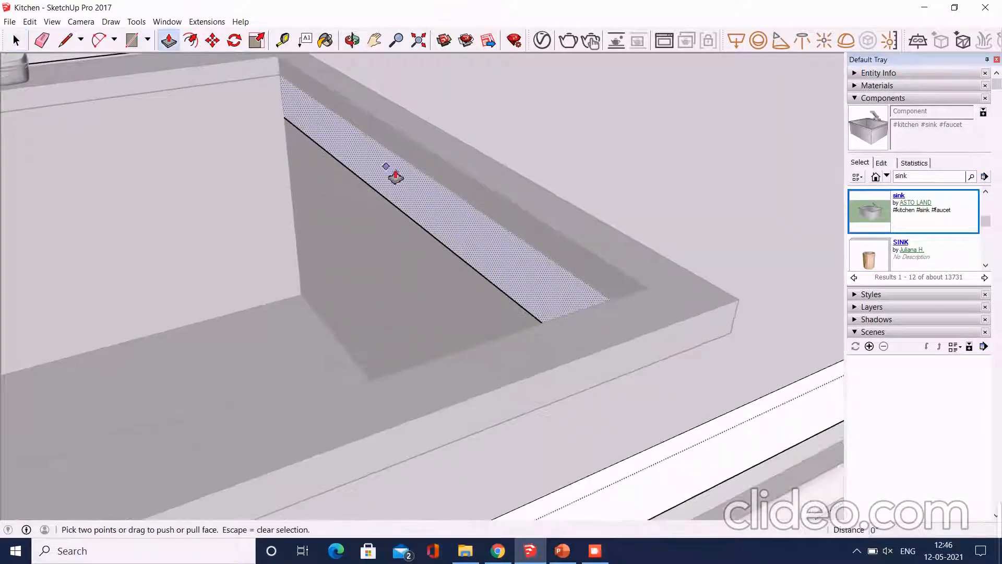
{"action": "left_click_drag", "start_coordinate": [367, 152], "coordinate": [419, 181]}
{"action": "scroll", "coordinate": [422, 116], "scroll_direction": "down", "scroll_amount": 6}
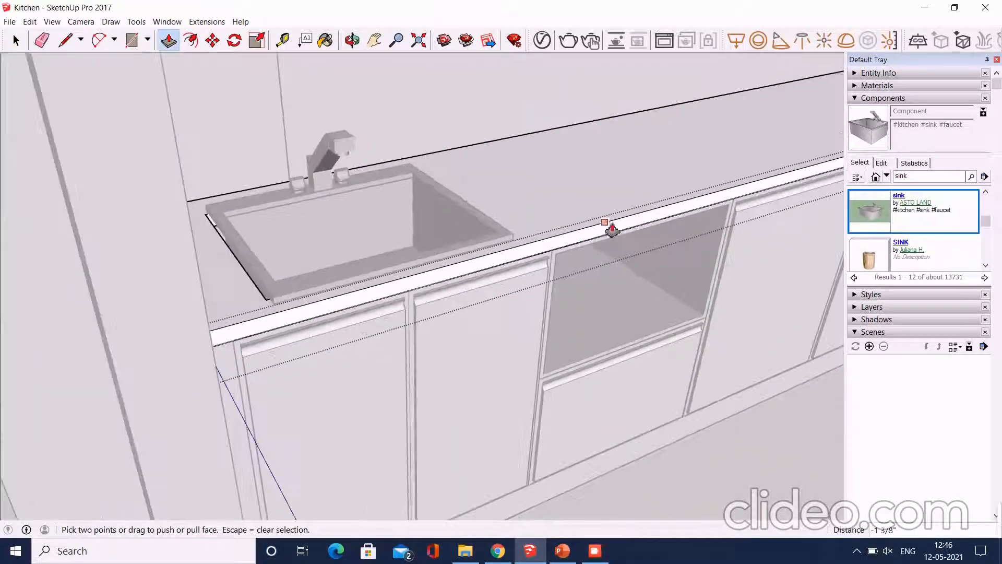
Pull the right wall of the countertop opening back in about 7/16", under the sink rim.
{"action": "middle_click_drag", "start_coordinate": [612, 229], "coordinate": [519, 282]}
{"action": "scroll", "coordinate": [424, 308], "scroll_direction": "up", "scroll_amount": 5}
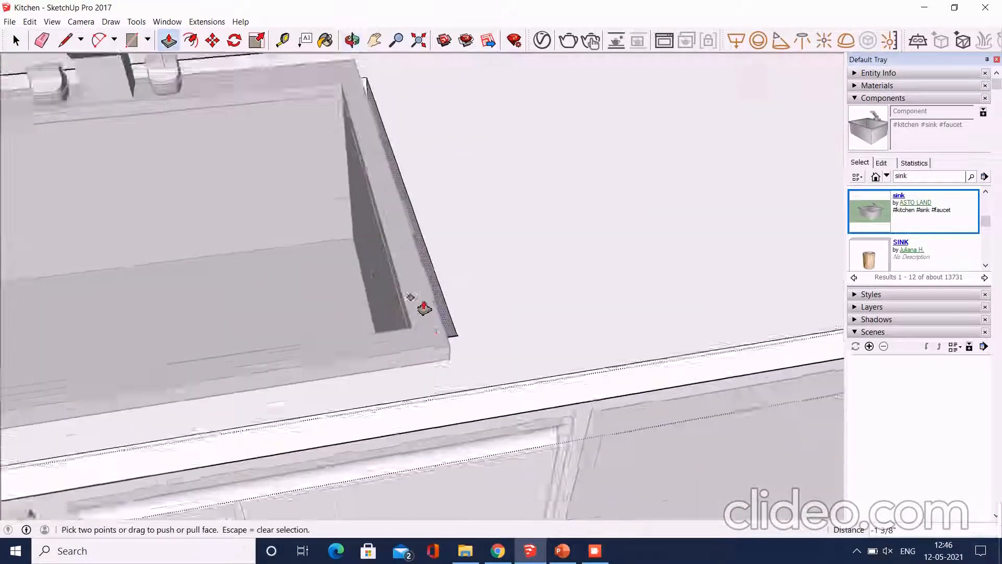
{"action": "scroll", "coordinate": [468, 335], "scroll_direction": "up", "scroll_amount": 2}
{"action": "left_click", "coordinate": [443, 322]}
{"action": "scroll", "coordinate": [494, 292], "scroll_direction": "down", "scroll_amount": 5}
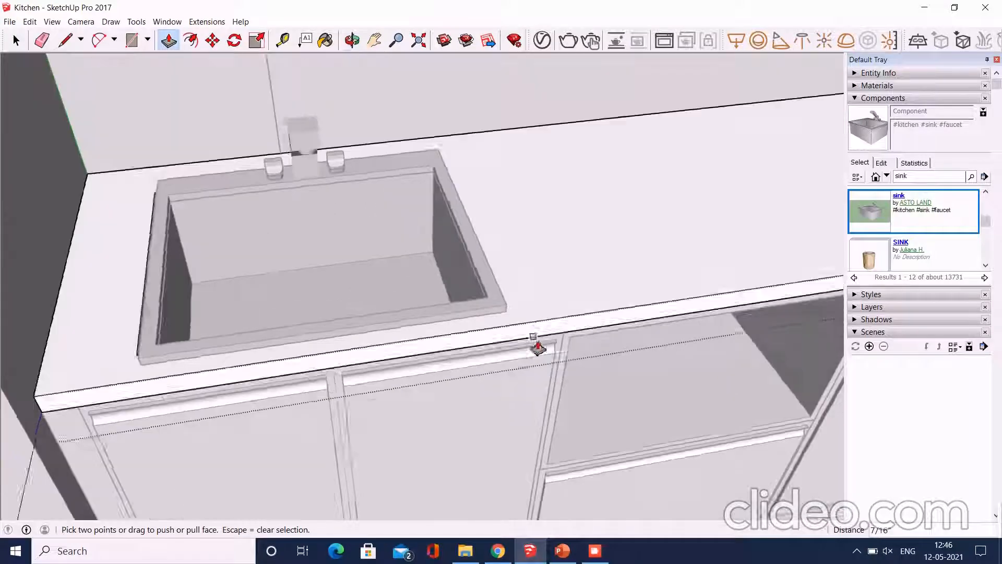
Pull the left wall of the countertop opening back in about 1/4", under the sink rim, and close the countertop group.
{"action": "middle_click_drag", "start_coordinate": [536, 345], "coordinate": [505, 342]}
{"action": "scroll", "coordinate": [32, 305], "scroll_direction": "up", "scroll_amount": 3}
{"action": "scroll", "coordinate": [113, 369], "scroll_direction": "up", "scroll_amount": 3}
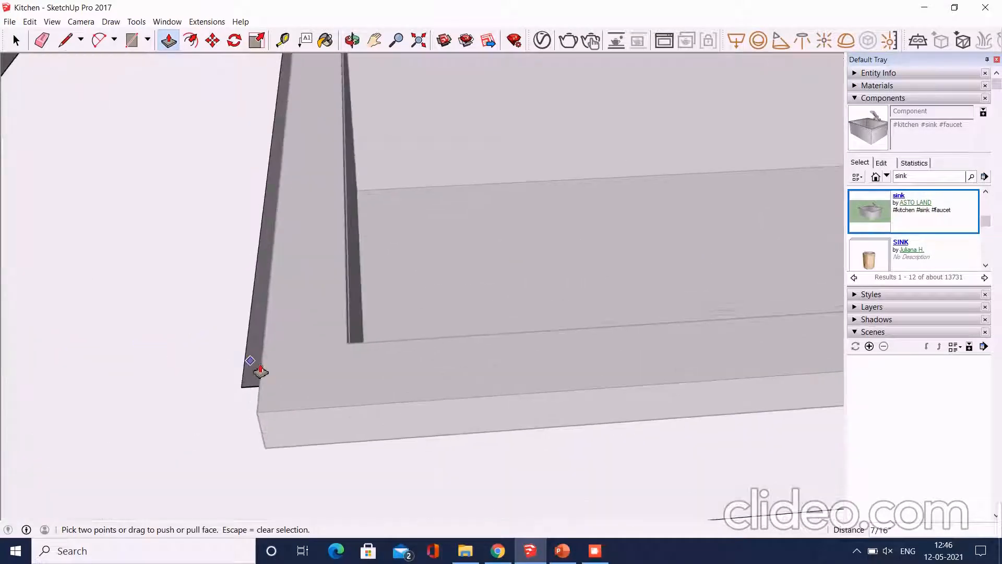
{"action": "key", "text": "space"}
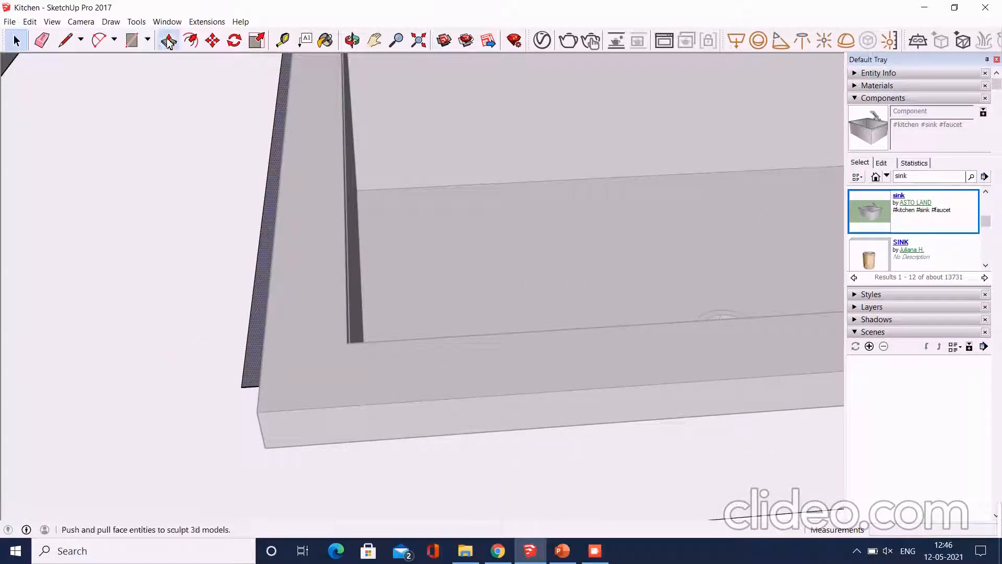
{"action": "scroll", "coordinate": [198, 282], "scroll_direction": "down", "scroll_amount": 6}
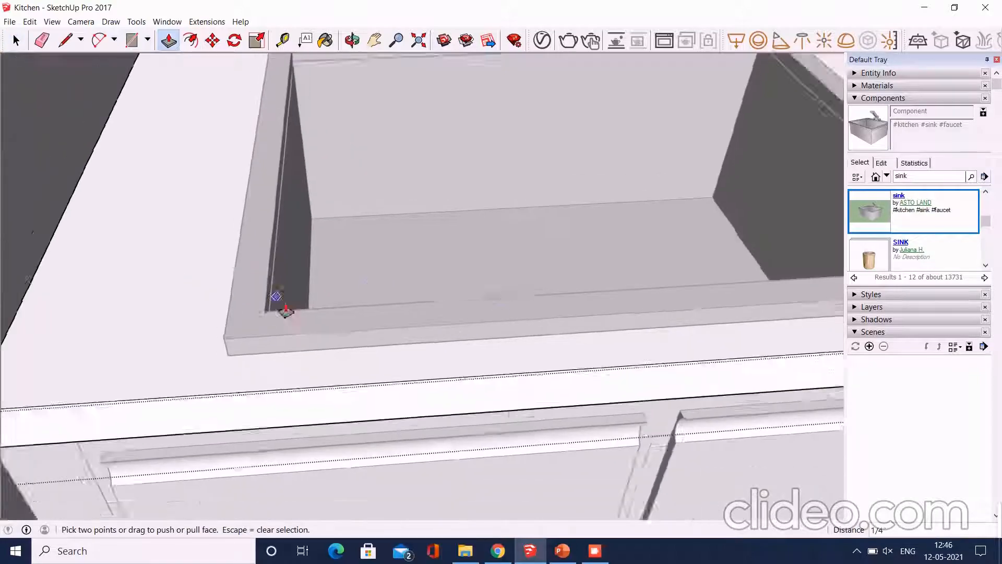
{"action": "key", "text": "space"}
{"action": "scroll", "coordinate": [363, 320], "scroll_direction": "up", "scroll_amount": 1}
{"action": "scroll", "coordinate": [331, 293], "scroll_direction": "down", "scroll_amount": 4}
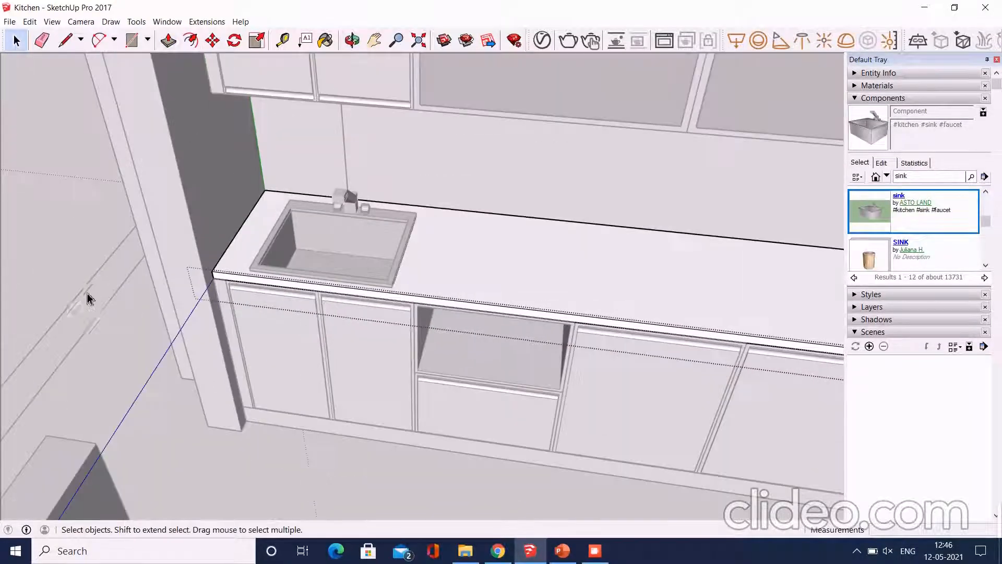
{"action": "left_click", "coordinate": [81, 285]}
Examine the fitted sink and the base cabinets with the open compartment beside it.
{"action": "middle_click_drag", "start_coordinate": [375, 327], "coordinate": [392, 302]}
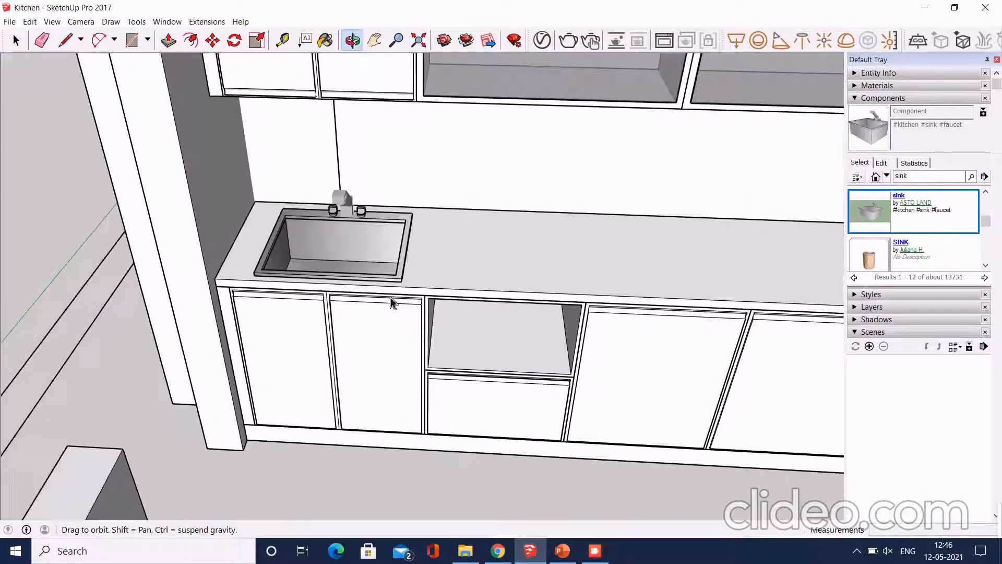
{"action": "scroll", "coordinate": [336, 208], "scroll_direction": "up", "scroll_amount": 6}
{"action": "middle_click_drag", "start_coordinate": [336, 209], "coordinate": [351, 239]}
{"action": "scroll", "coordinate": [308, 356], "scroll_direction": "down", "scroll_amount": 5}
{"action": "middle_click_drag", "start_coordinate": [308, 356], "coordinate": [304, 458]}
{"action": "scroll", "coordinate": [399, 391], "scroll_direction": "up", "scroll_amount": 3}
{"action": "middle_click_drag", "start_coordinate": [399, 390], "coordinate": [349, 370]}
{"action": "scroll", "coordinate": [375, 346], "scroll_direction": "up", "scroll_amount": 3}
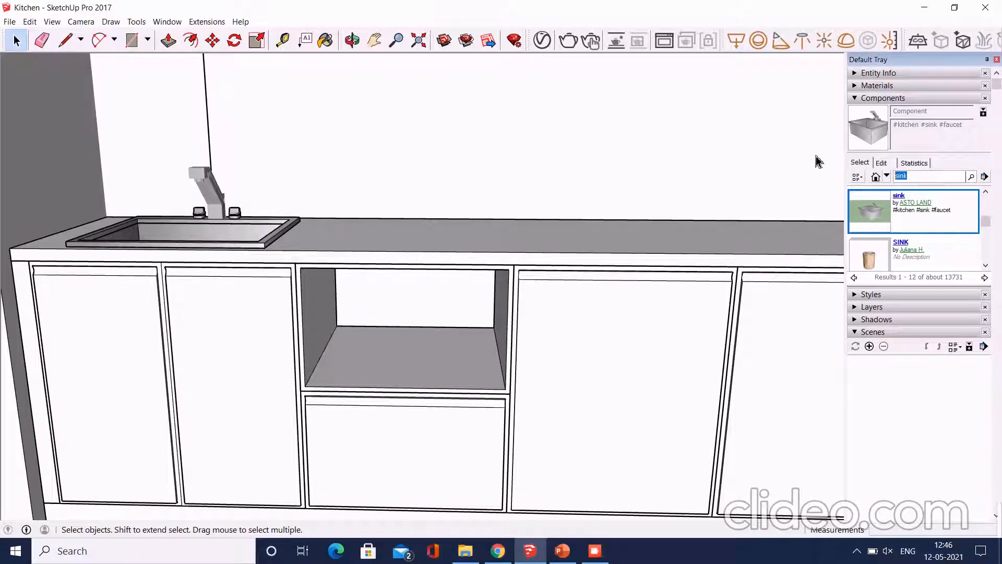
Search the component library for "wicker basket" and place the rectangular Wicker Basket on the floor in front of the base cabinets.
{"action": "type", "text": "wicker basket"}
{"action": "key", "text": "Return"}
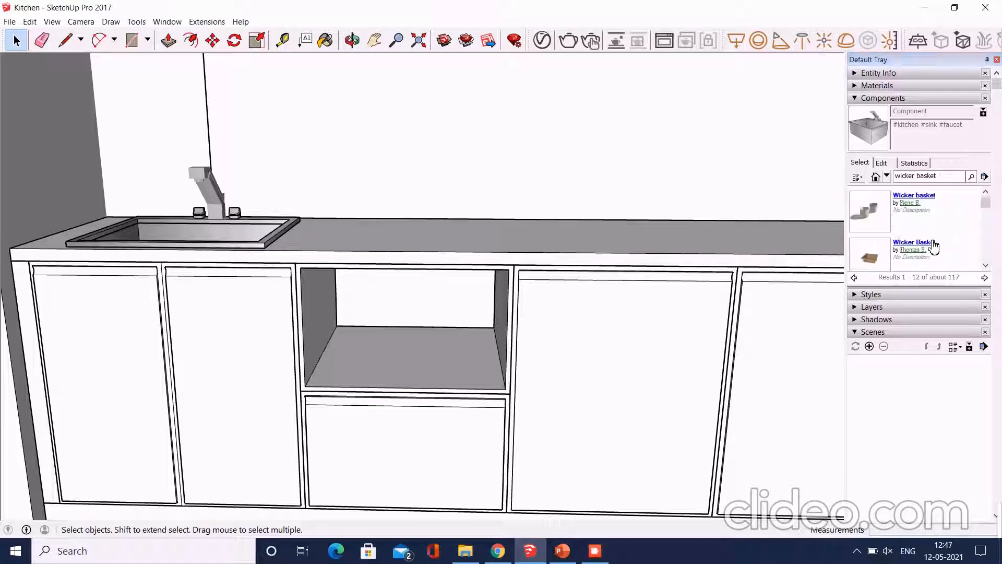
{"action": "left_click", "coordinate": [909, 254]}
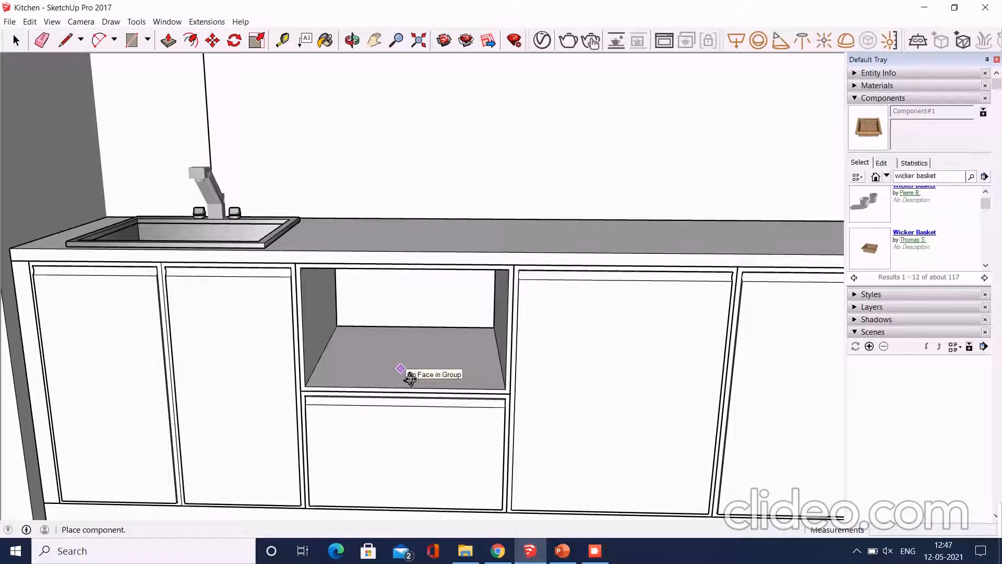
{"action": "scroll", "coordinate": [471, 356], "scroll_direction": "down", "scroll_amount": 4}
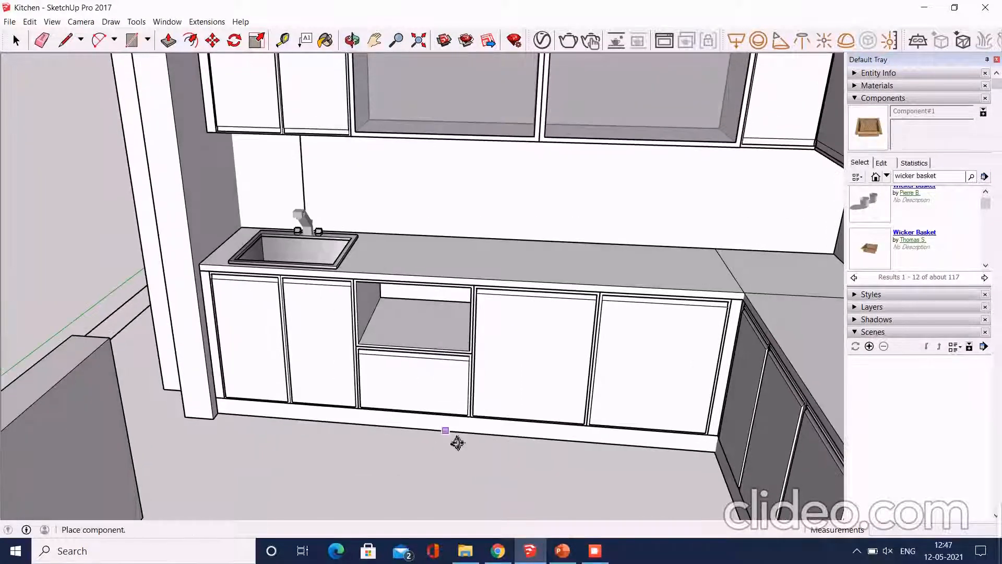
{"action": "scroll", "coordinate": [457, 443], "scroll_direction": "down", "scroll_amount": 5}
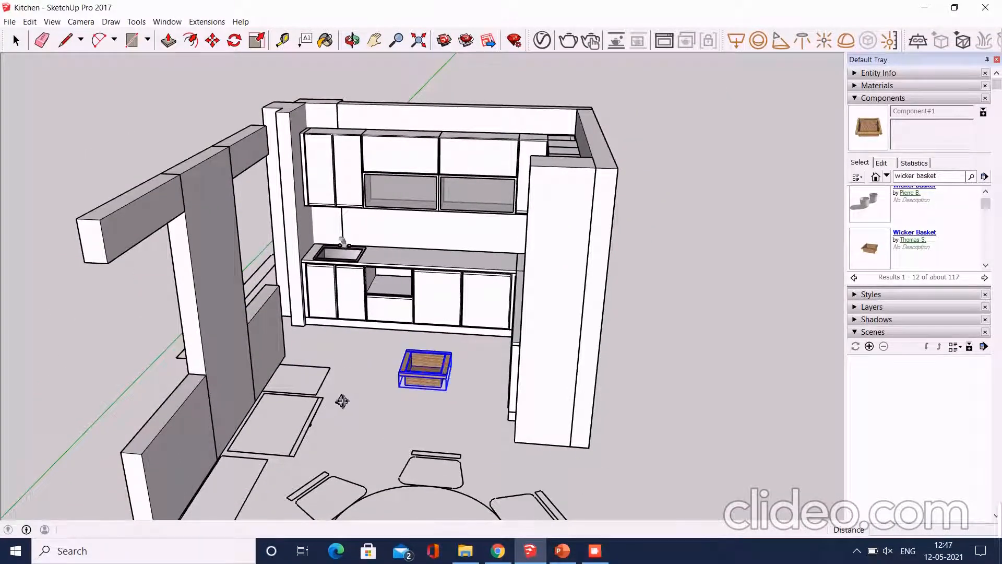
Move the wicker basket into the open compartment beside the sink cabinet and rest it on the compartment's floor.
{"action": "key", "text": "m"}
{"action": "scroll", "coordinate": [456, 377], "scroll_direction": "up", "scroll_amount": 5}
{"action": "left_click", "coordinate": [441, 406]}
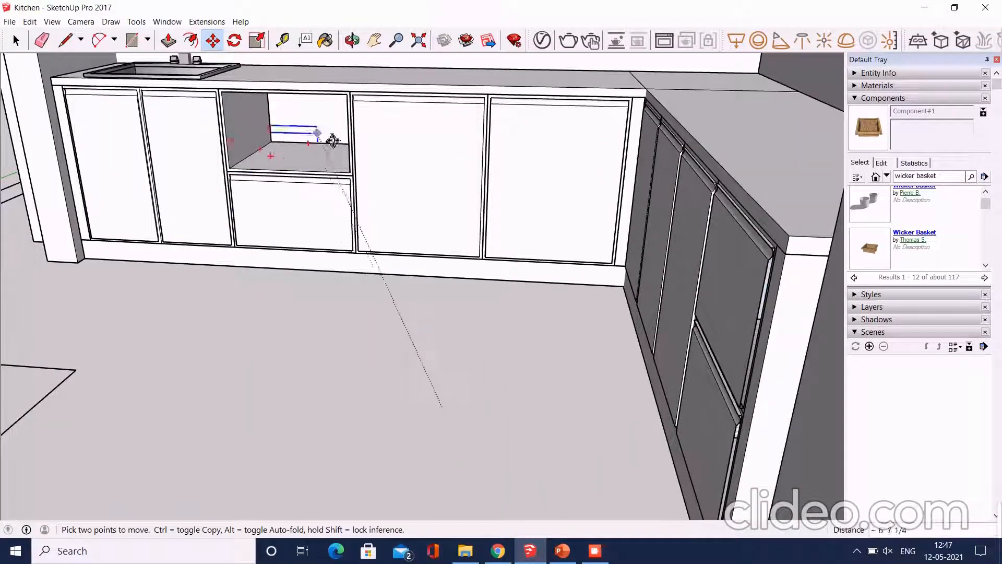
{"action": "scroll", "coordinate": [323, 121], "scroll_direction": "up", "scroll_amount": 2}
{"action": "left_click", "coordinate": [354, 81]}
{"action": "scroll", "coordinate": [398, 242], "scroll_direction": "down", "scroll_amount": 2}
{"action": "scroll", "coordinate": [355, 127], "scroll_direction": "up", "scroll_amount": 2}
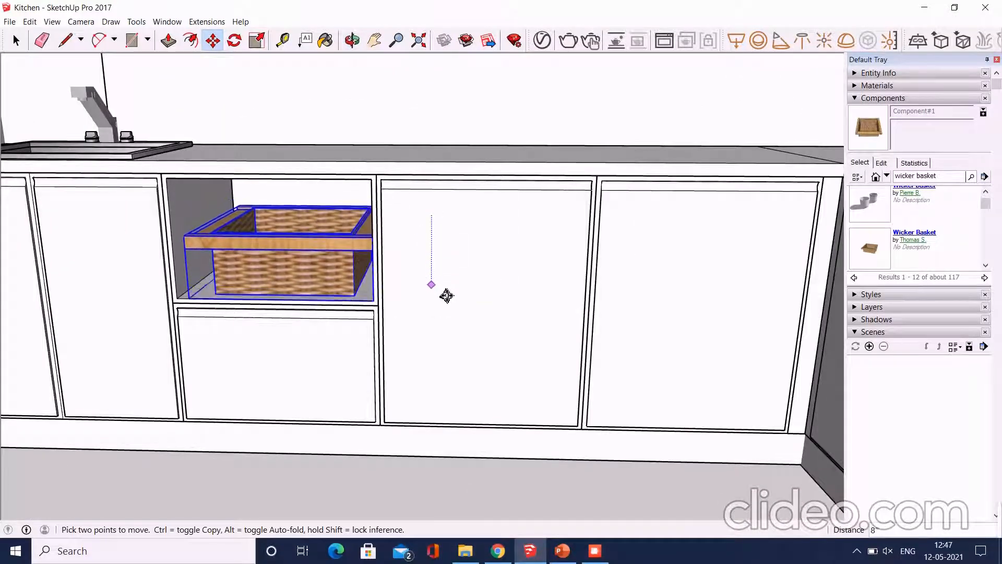
{"action": "scroll", "coordinate": [445, 278], "scroll_direction": "down", "scroll_amount": 2}
{"action": "middle_click_drag", "start_coordinate": [446, 278], "coordinate": [420, 237]}
{"action": "scroll", "coordinate": [323, 226], "scroll_direction": "up", "scroll_amount": 3}
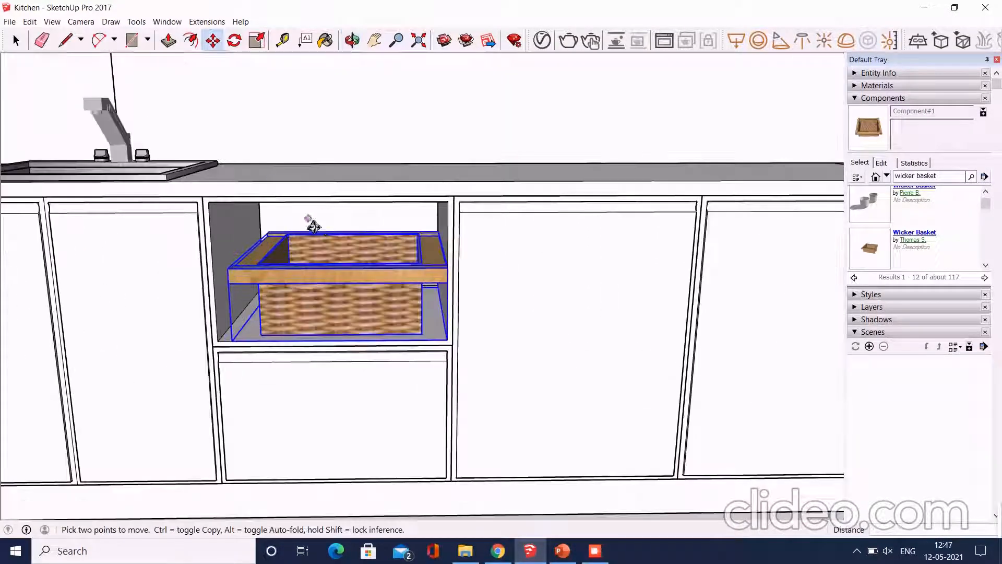
Scale the wicker basket taller along the blue axis, keeping its base on the compartment floor.
{"action": "left_click", "coordinate": [252, 37]}
{"action": "middle_click_drag", "start_coordinate": [318, 285], "coordinate": [316, 266]}
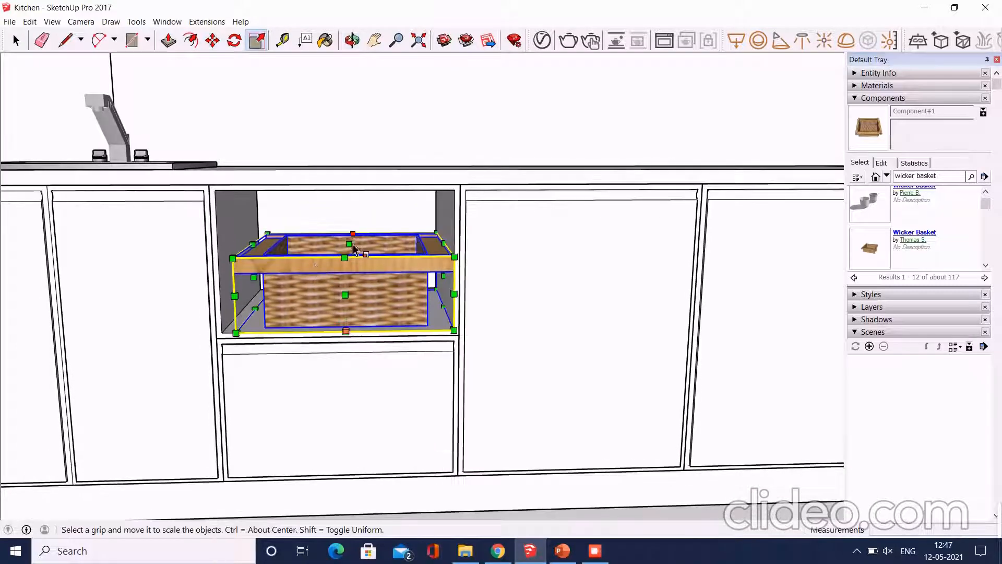
{"action": "left_click_drag", "start_coordinate": [357, 255], "coordinate": [352, 234]}
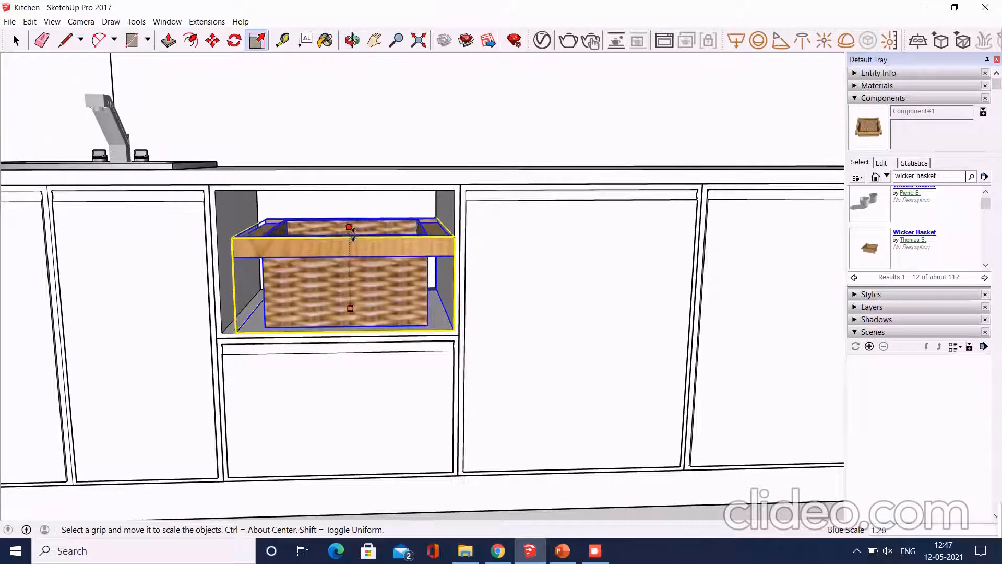
Move the wicker basket sideways about 7/16" to center it in the open compartment, and clear the selection.
{"action": "left_click", "coordinate": [212, 40]}
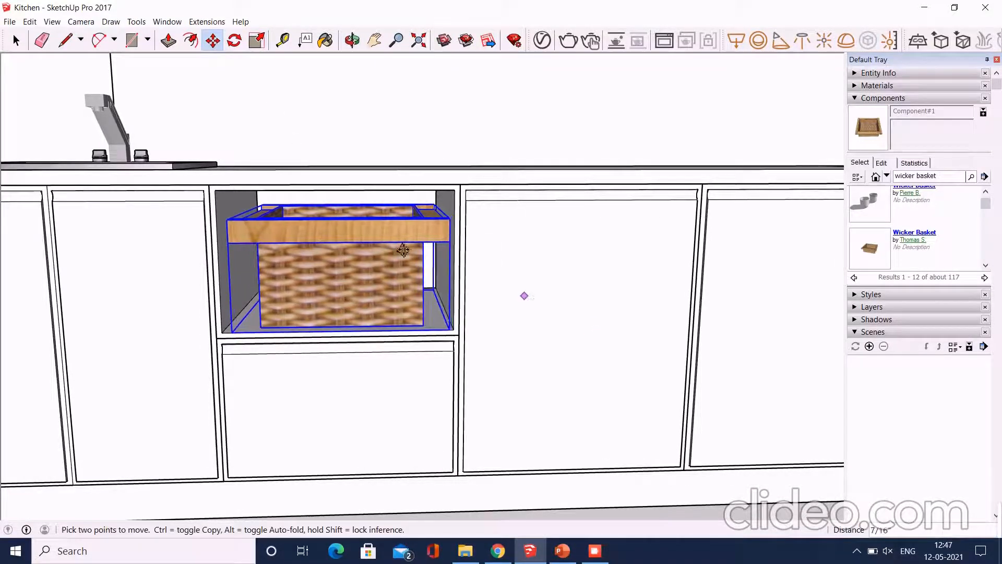
{"action": "middle_click_drag", "start_coordinate": [523, 295], "coordinate": [483, 236]}
{"action": "middle_click_drag", "start_coordinate": [420, 462], "coordinate": [313, 290]}
{"action": "scroll", "coordinate": [252, 276], "scroll_direction": "down", "scroll_amount": 3}
{"action": "scroll", "coordinate": [465, 381], "scroll_direction": "down", "scroll_amount": 2}
{"action": "middle_click_drag", "start_coordinate": [465, 384], "coordinate": [350, 333]}
{"action": "scroll", "coordinate": [350, 333], "scroll_direction": "down", "scroll_amount": 3}
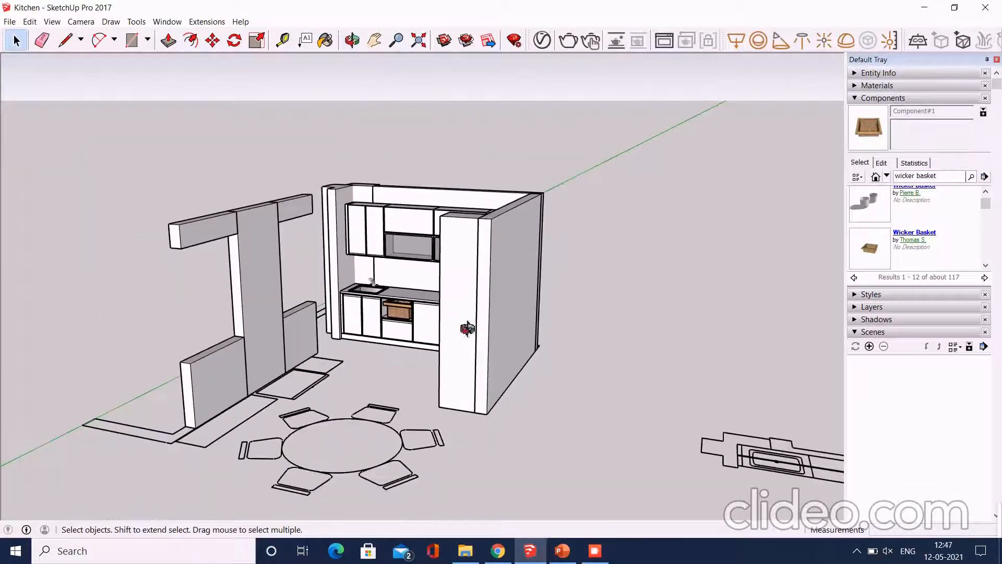
Extend the short overhead beam's end face with Push/Pull to meet the corner column, and leave the group.
{"action": "middle_click_drag", "start_coordinate": [465, 331], "coordinate": [331, 380]}
{"action": "scroll", "coordinate": [311, 173], "scroll_direction": "up", "scroll_amount": 4}
{"action": "scroll", "coordinate": [323, 193], "scroll_direction": "up", "scroll_amount": 4}
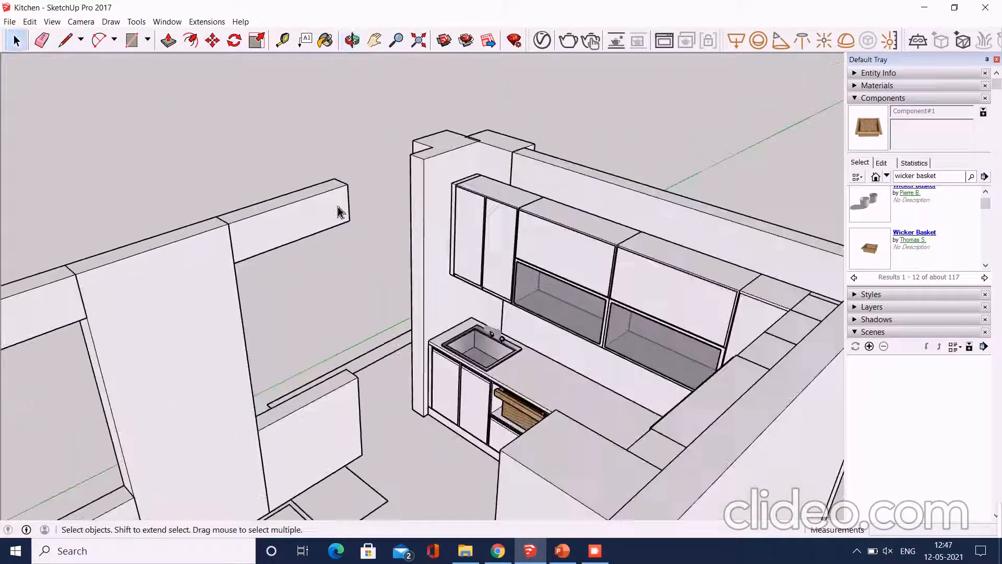
{"action": "double_click", "coordinate": [343, 197]}
{"action": "middle_click_drag", "start_coordinate": [445, 222], "coordinate": [470, 273]}
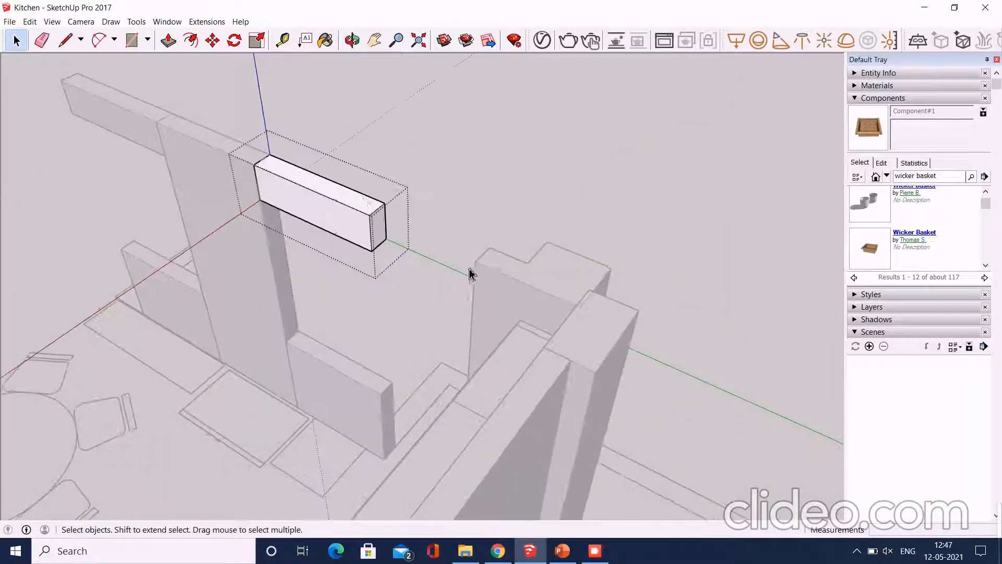
{"action": "scroll", "coordinate": [386, 241], "scroll_direction": "up", "scroll_amount": 4}
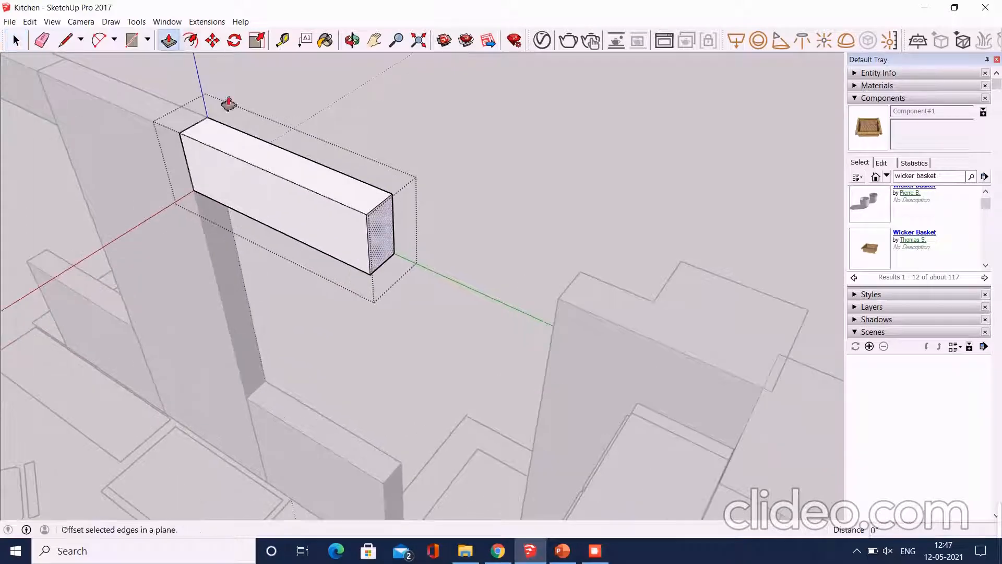
{"action": "left_click_drag", "start_coordinate": [407, 254], "coordinate": [568, 307]}
{"action": "left_click", "coordinate": [15, 40]}
{"action": "left_click", "coordinate": [472, 96]}
Search the component library for "window" and open the Janela collection.
{"action": "middle_click_drag", "start_coordinate": [340, 307], "coordinate": [407, 254]}
{"action": "scroll", "coordinate": [365, 227], "scroll_direction": "down", "scroll_amount": 3}
{"action": "middle_click_drag", "start_coordinate": [328, 307], "coordinate": [472, 272]}
{"action": "scroll", "coordinate": [600, 329], "scroll_direction": "up", "scroll_amount": 2}
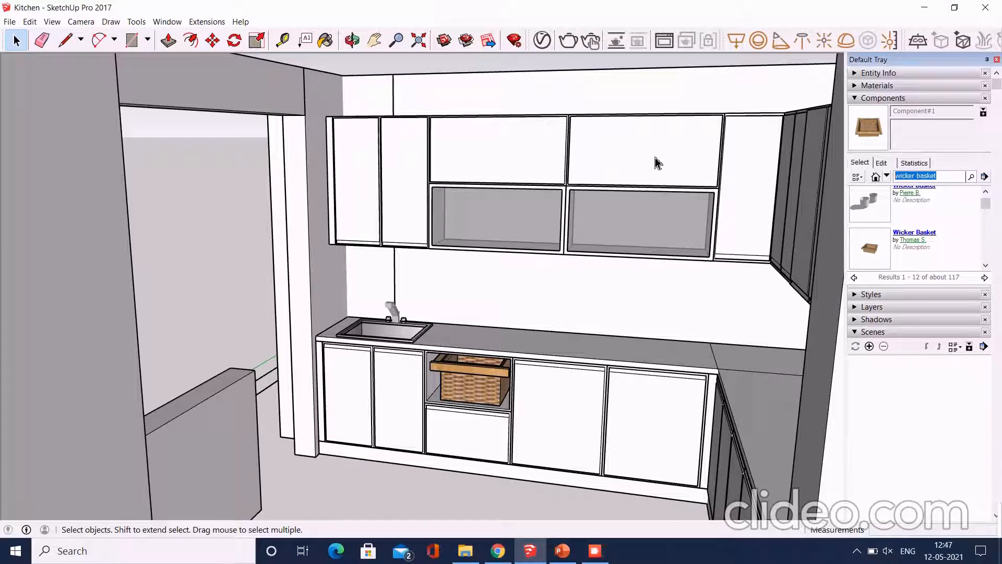
{"action": "key", "text": "Return"}
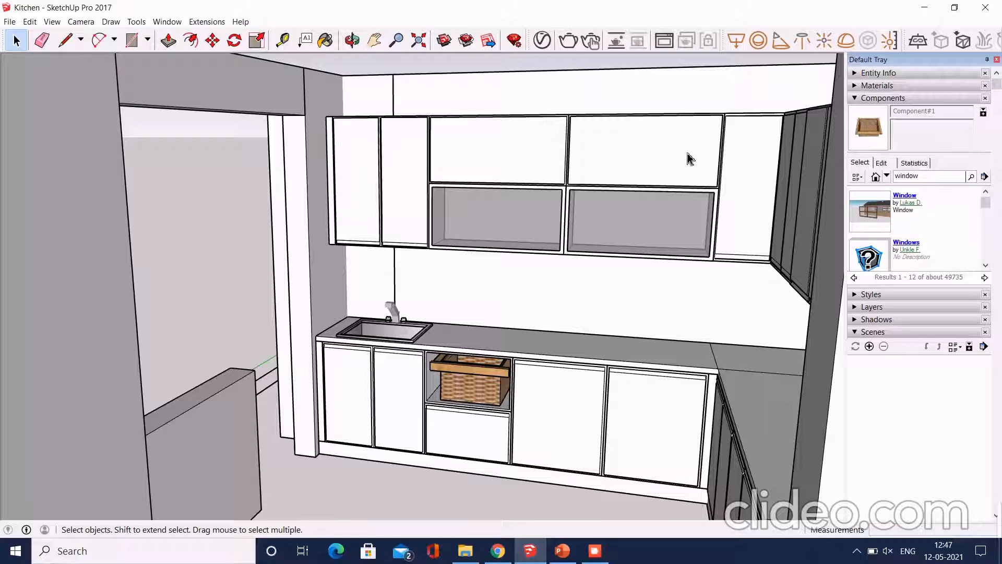
{"action": "scroll", "coordinate": [897, 241], "scroll_direction": "down", "scroll_amount": 3}
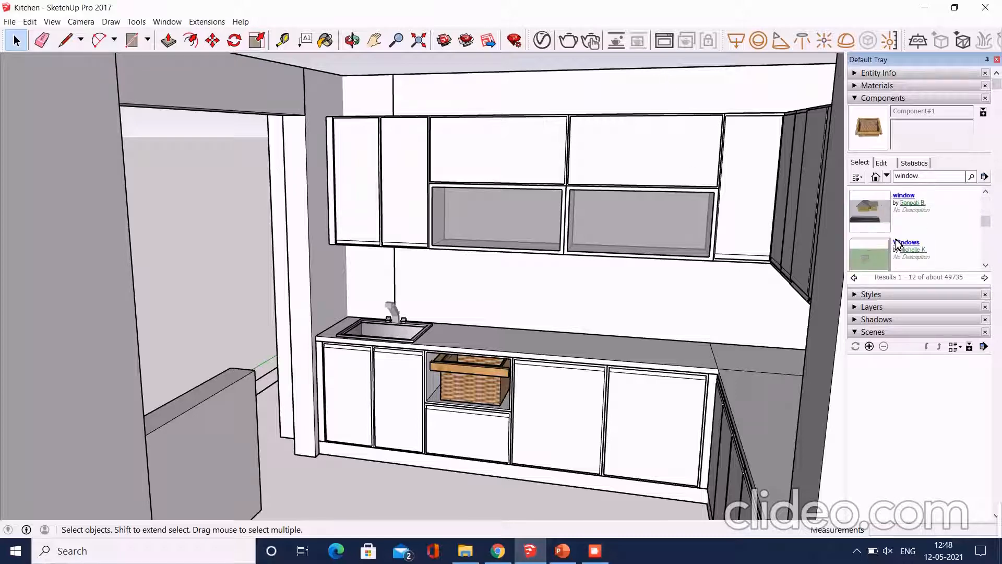
{"action": "scroll", "coordinate": [899, 243], "scroll_direction": "down", "scroll_amount": 4}
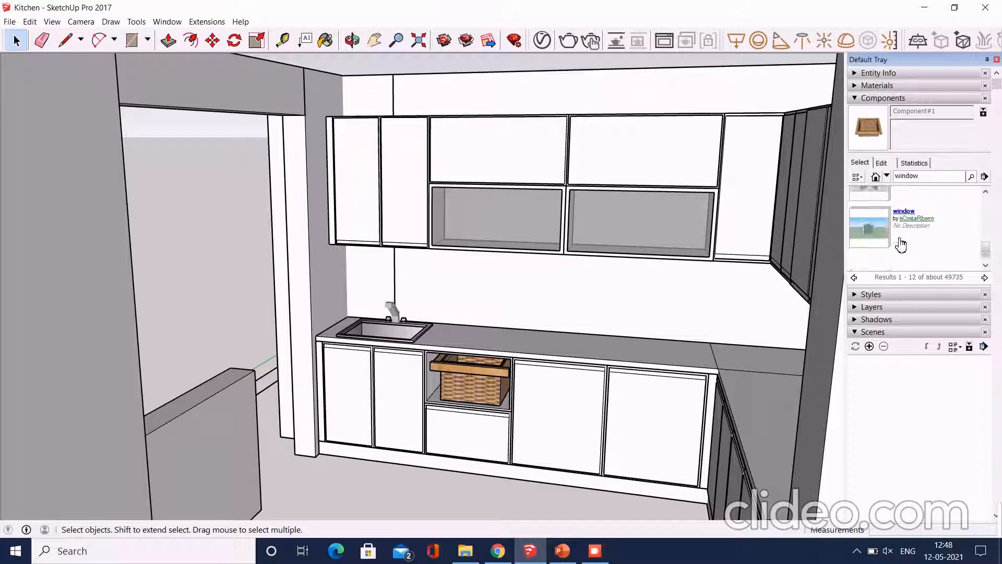
{"action": "left_click", "coordinate": [880, 248]}
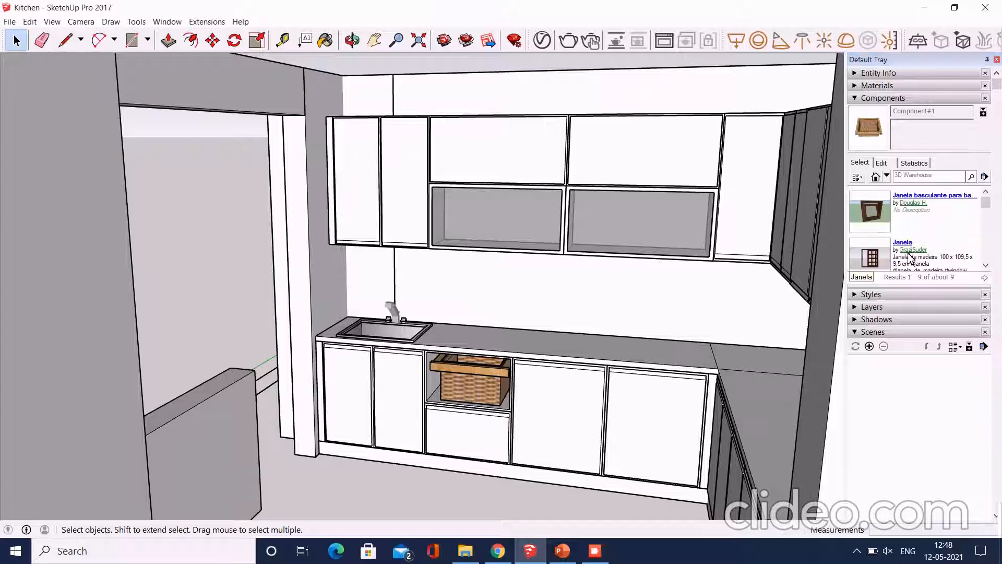
Pick the "janela de cozinha." component from the collection and place it in the kitchen by the low wall.
{"action": "scroll", "coordinate": [909, 255], "scroll_direction": "down", "scroll_amount": 5}
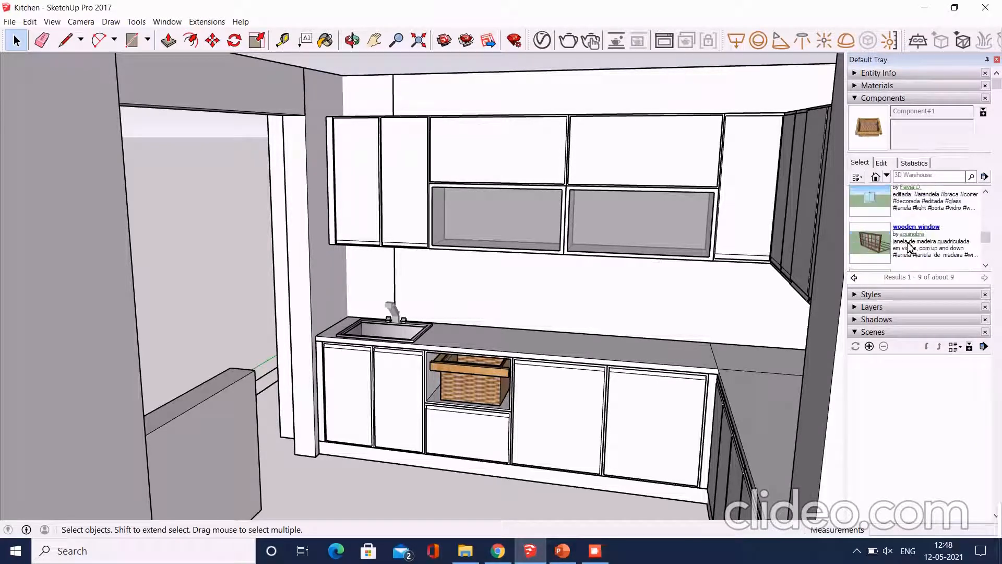
{"action": "scroll", "coordinate": [910, 247], "scroll_direction": "down", "scroll_amount": 3}
{"action": "scroll", "coordinate": [910, 248], "scroll_direction": "up", "scroll_amount": 8}
{"action": "left_click", "coordinate": [869, 198]}
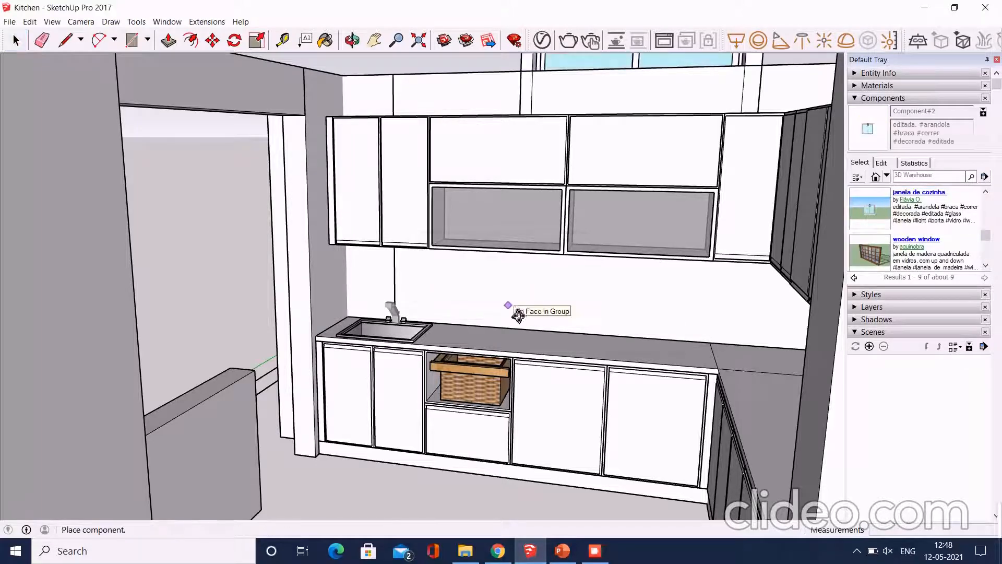
{"action": "scroll", "coordinate": [572, 224], "scroll_direction": "down", "scroll_amount": 3}
{"action": "middle_click_drag", "start_coordinate": [573, 224], "coordinate": [444, 361]}
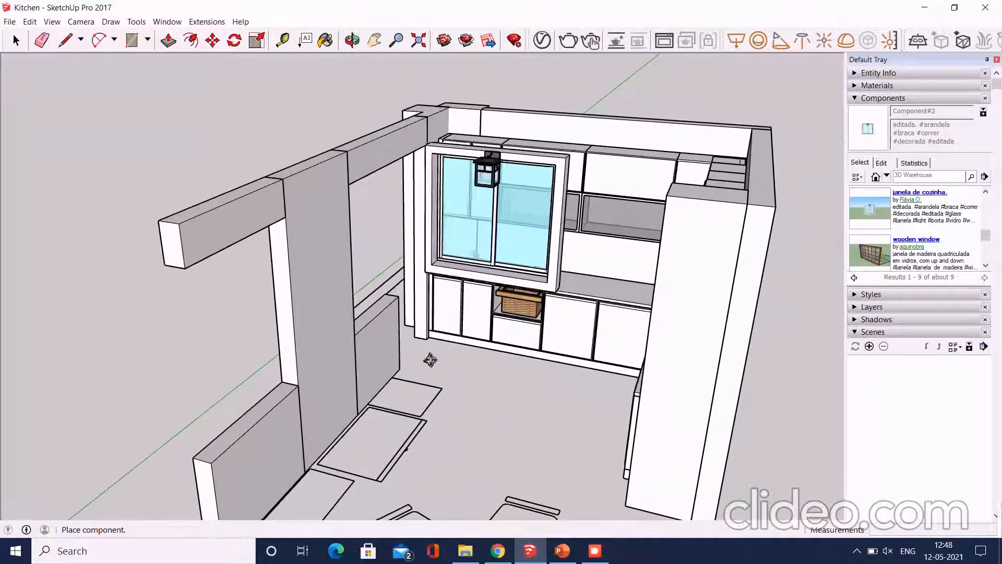
{"action": "left_click", "coordinate": [377, 321]}
Move the sliding window down beside the tall wall panel, between the overhead beam and the low wall.
{"action": "left_click", "coordinate": [386, 240]}
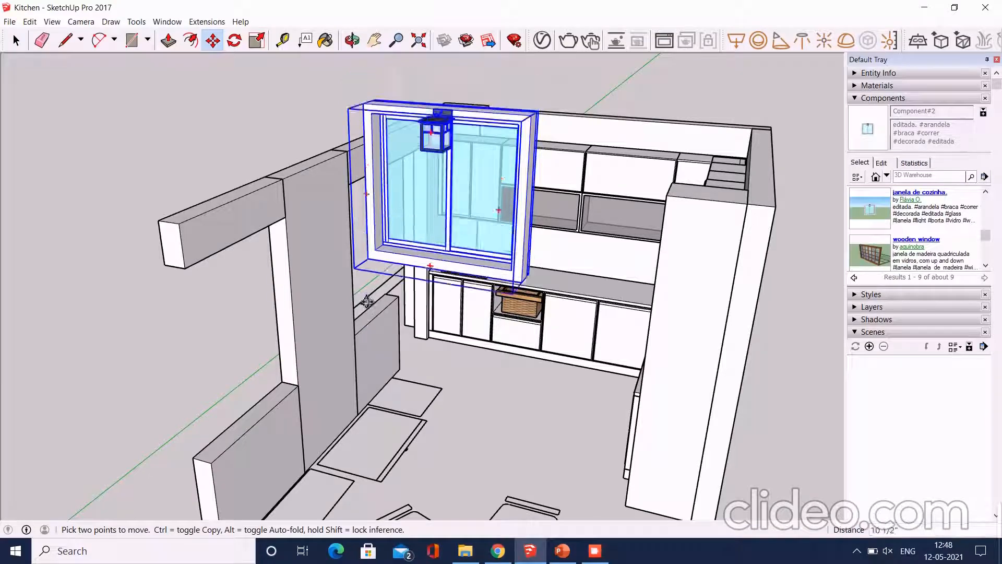
{"action": "scroll", "coordinate": [380, 337], "scroll_direction": "up", "scroll_amount": 4}
{"action": "scroll", "coordinate": [368, 355], "scroll_direction": "down", "scroll_amount": 3}
{"action": "scroll", "coordinate": [376, 334], "scroll_direction": "up", "scroll_amount": 3}
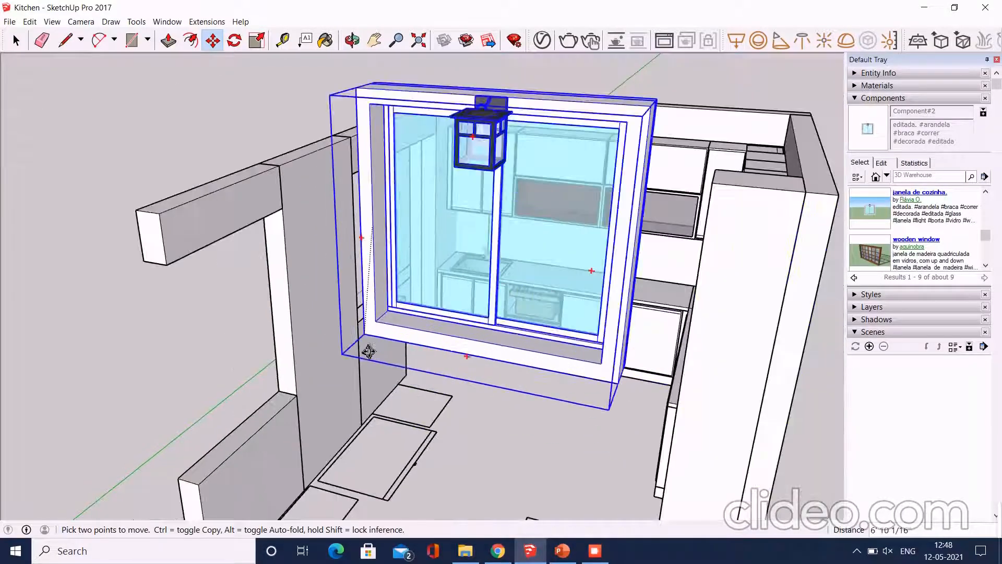
{"action": "scroll", "coordinate": [373, 332], "scroll_direction": "down", "scroll_amount": 3}
{"action": "scroll", "coordinate": [381, 335], "scroll_direction": "down", "scroll_amount": 2}
{"action": "scroll", "coordinate": [382, 336], "scroll_direction": "down", "scroll_amount": 1}
{"action": "scroll", "coordinate": [464, 277], "scroll_direction": "up", "scroll_amount": 5}
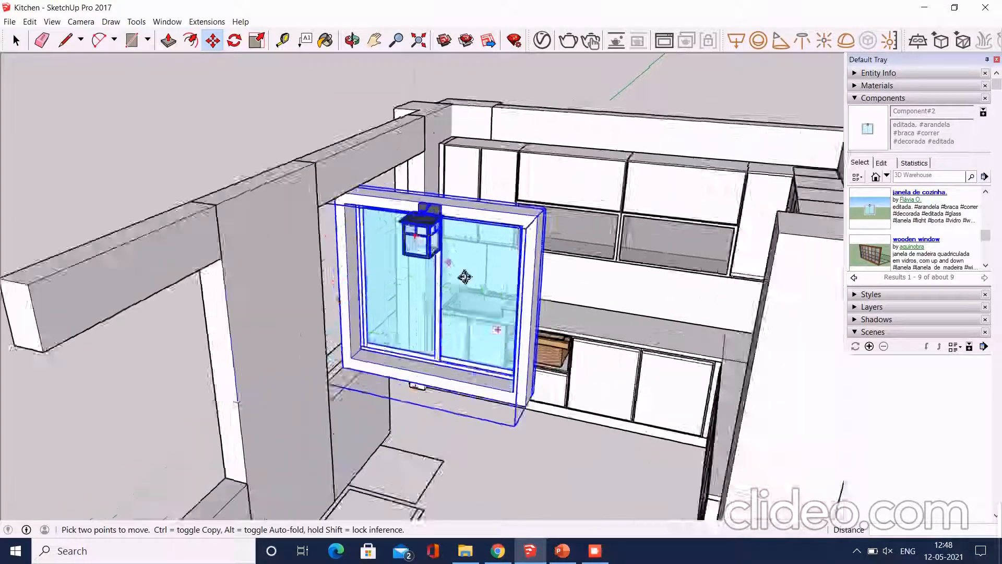
{"action": "middle_click_drag", "start_coordinate": [464, 273], "coordinate": [452, 255]}
Delete the lantern lamp from inside the window component and close the component.
{"action": "key", "text": "space"}
{"action": "scroll", "coordinate": [451, 249], "scroll_direction": "down", "scroll_amount": 2}
{"action": "scroll", "coordinate": [433, 207], "scroll_direction": "up", "scroll_amount": 3}
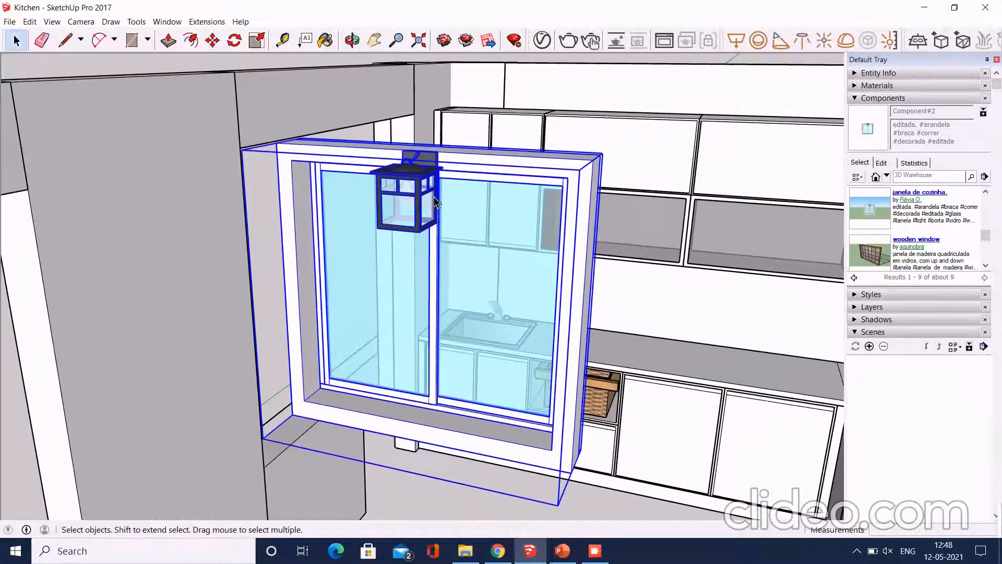
{"action": "double_click", "coordinate": [417, 180]}
{"action": "key", "text": "Delete"}
{"action": "scroll", "coordinate": [420, 185], "scroll_direction": "down", "scroll_amount": 4}
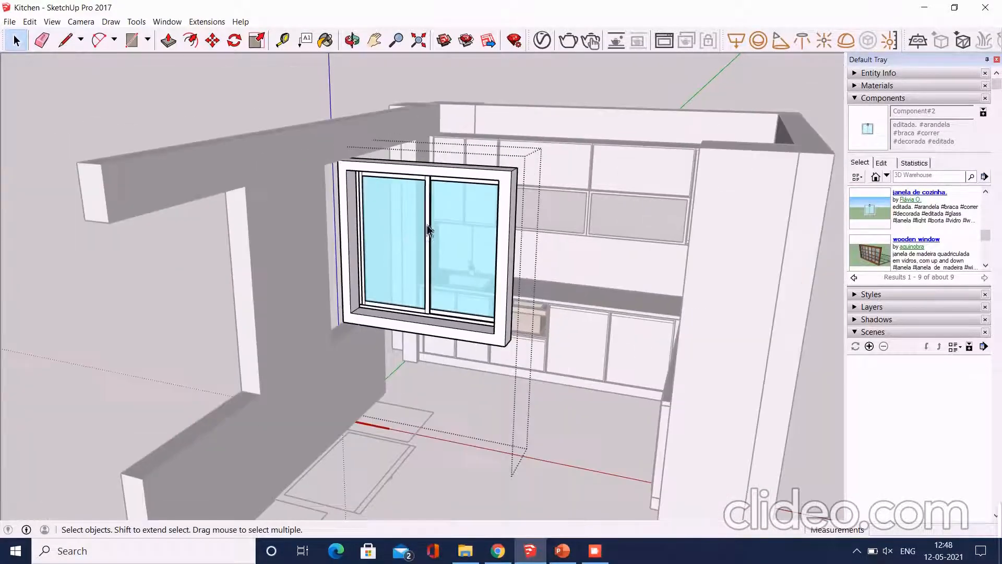
{"action": "scroll", "coordinate": [300, 317], "scroll_direction": "down", "scroll_amount": 1}
{"action": "left_click", "coordinate": [238, 328]}
Rotate the window 90° in the horizontal plane to run parallel to the low wall.
{"action": "middle_click_drag", "start_coordinate": [442, 279], "coordinate": [367, 283]}
{"action": "scroll", "coordinate": [367, 282], "scroll_direction": "up", "scroll_amount": 1}
{"action": "left_click", "coordinate": [367, 279]}
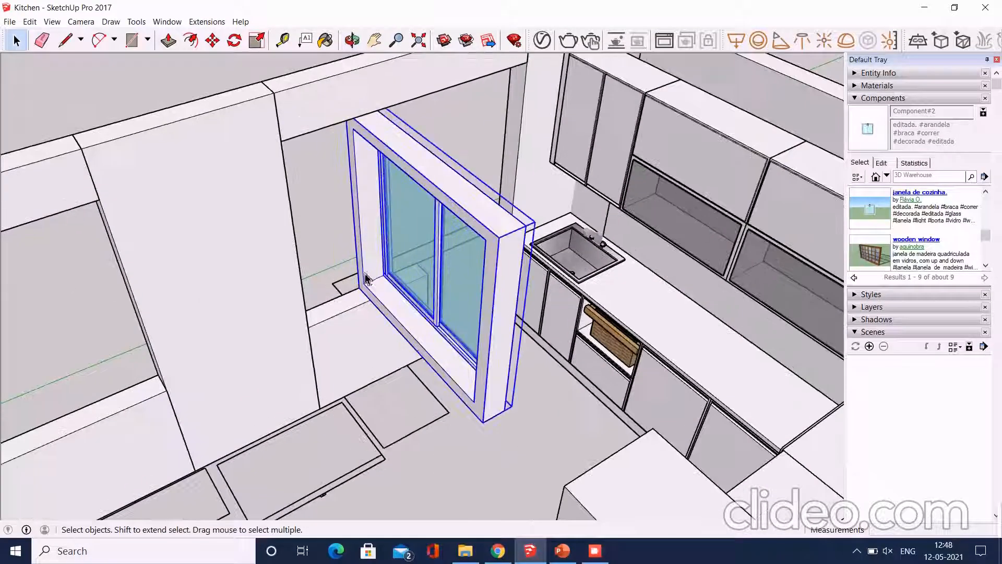
{"action": "scroll", "coordinate": [367, 279], "scroll_direction": "up", "scroll_amount": 2}
{"action": "left_click", "coordinate": [234, 41]}
{"action": "scroll", "coordinate": [358, 306], "scroll_direction": "up", "scroll_amount": 5}
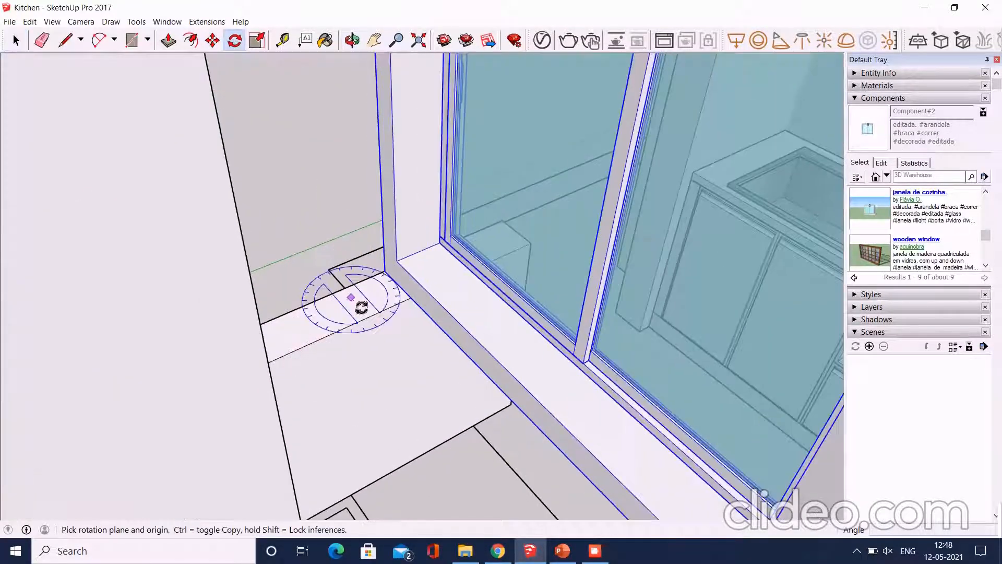
{"action": "left_click", "coordinate": [315, 332]}
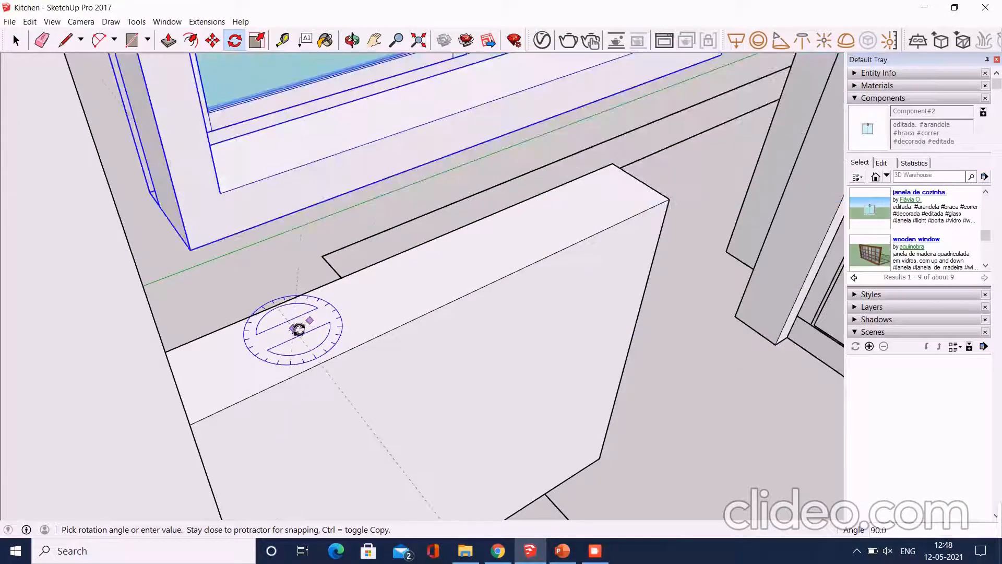
{"action": "left_click", "coordinate": [298, 328]}
{"action": "middle_click_drag", "start_coordinate": [299, 328], "coordinate": [295, 364]}
{"action": "left_click", "coordinate": [318, 351]}
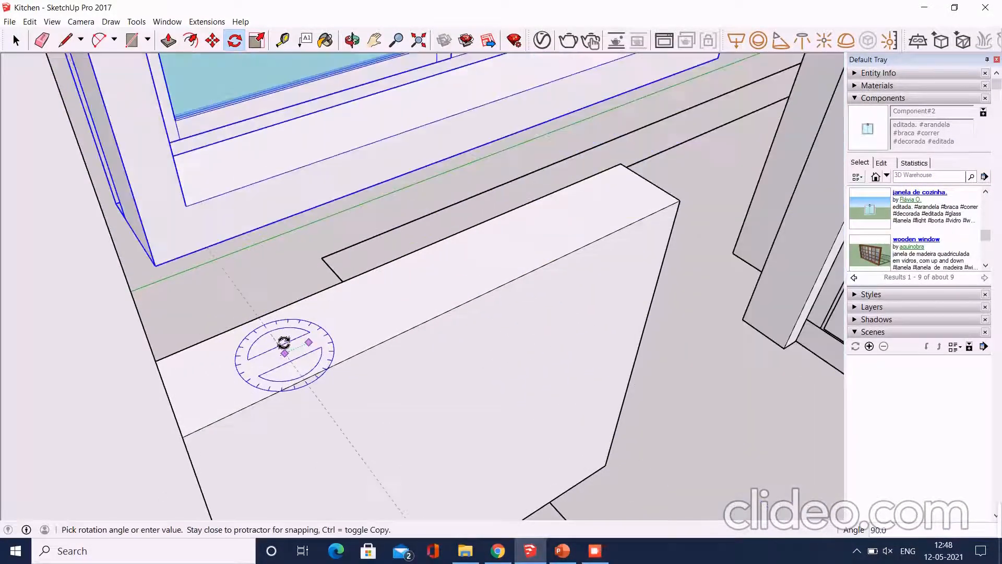
{"action": "left_click", "coordinate": [283, 342]}
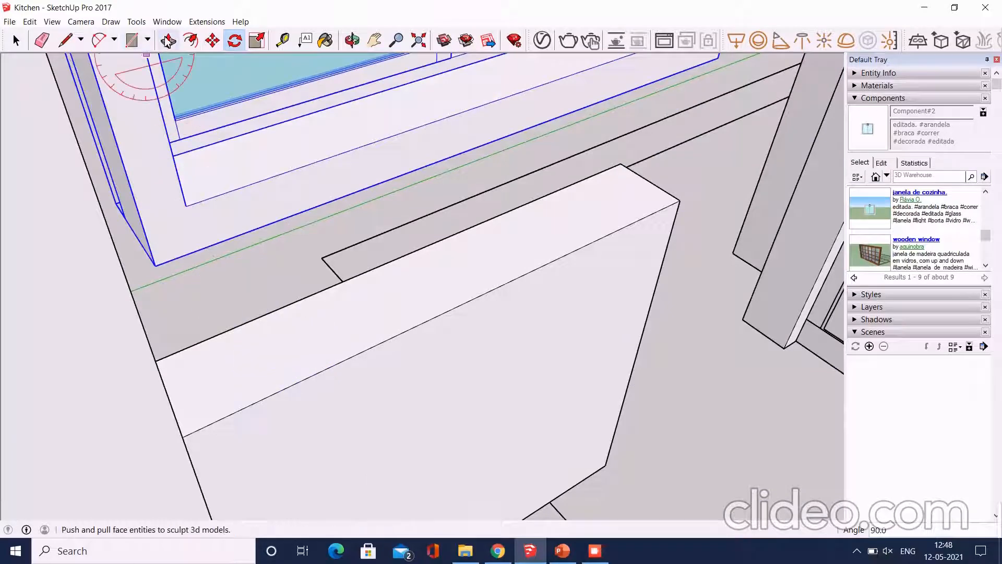
Move the window by its lower frame corner onto the low wall's top front corner against the tall wall panel.
{"action": "left_click", "coordinate": [214, 43]}
{"action": "left_click", "coordinate": [167, 278]}
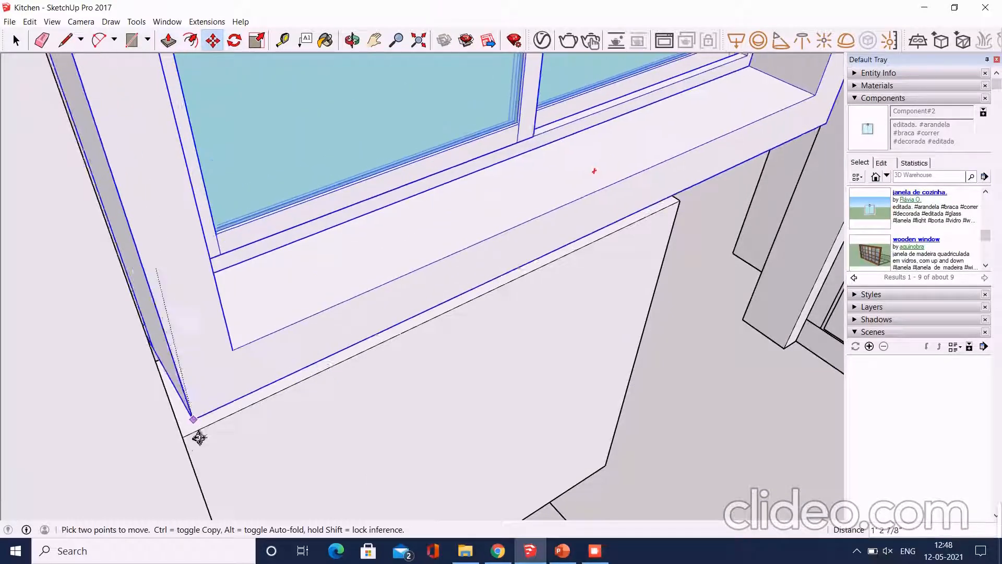
{"action": "scroll", "coordinate": [190, 454], "scroll_direction": "up", "scroll_amount": 2}
{"action": "middle_click_drag", "start_coordinate": [190, 454], "coordinate": [161, 374]}
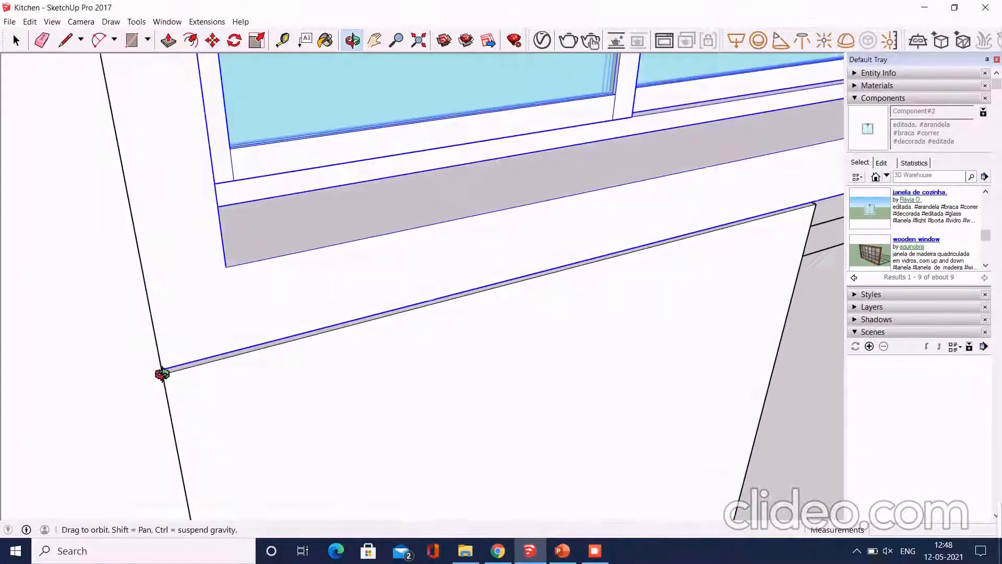
{"action": "scroll", "coordinate": [167, 377], "scroll_direction": "up", "scroll_amount": 3}
{"action": "left_click", "coordinate": [176, 381]}
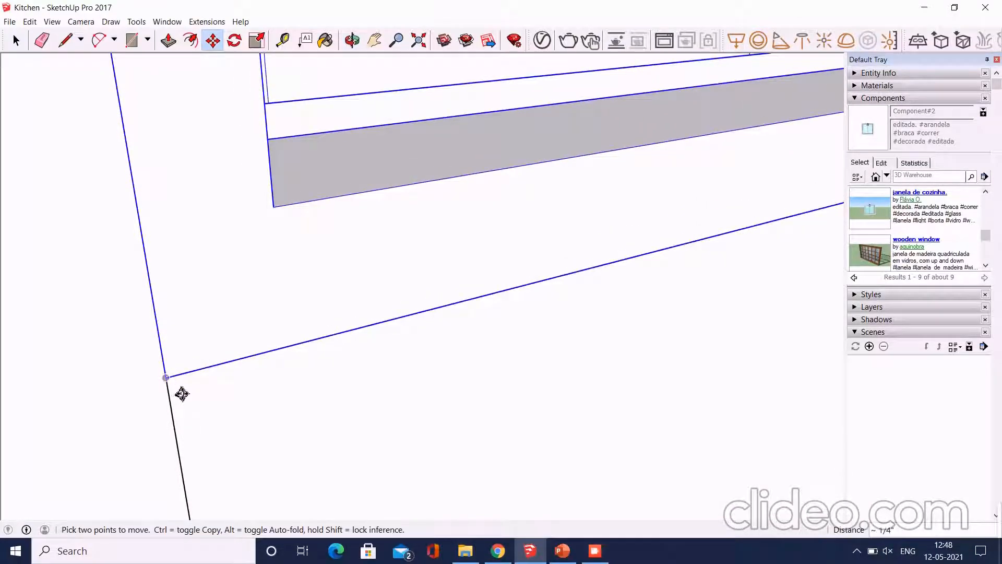
{"action": "scroll", "coordinate": [245, 476], "scroll_direction": "down", "scroll_amount": 6}
{"action": "middle_click_drag", "start_coordinate": [350, 376], "coordinate": [382, 407]}
{"action": "scroll", "coordinate": [372, 327], "scroll_direction": "down", "scroll_amount": 2}
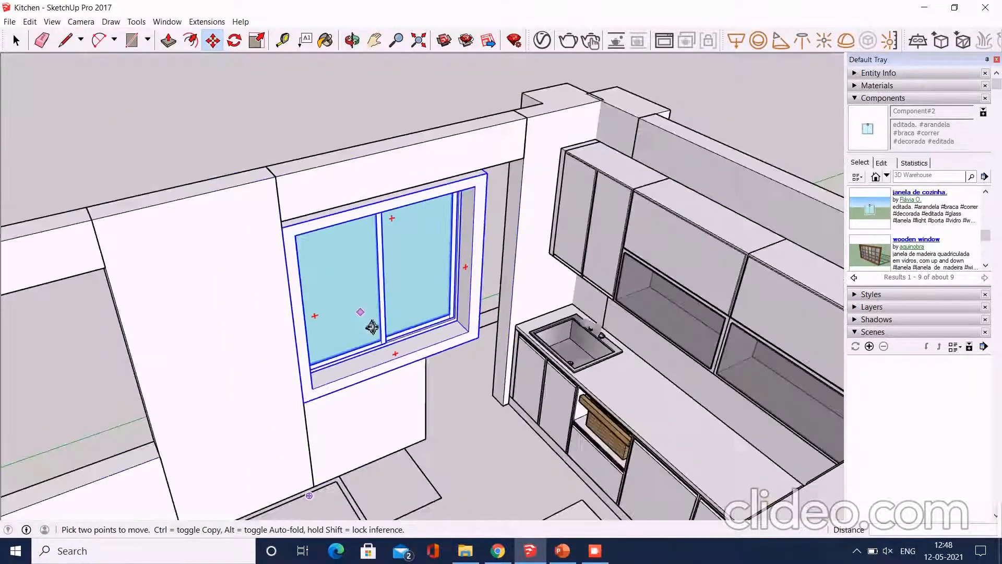
Scale the window's width along the red axis to about 0.68, matching the end of the low wall.
{"action": "middle_click_drag", "start_coordinate": [372, 327], "coordinate": [533, 240]}
{"action": "left_click", "coordinate": [256, 40]}
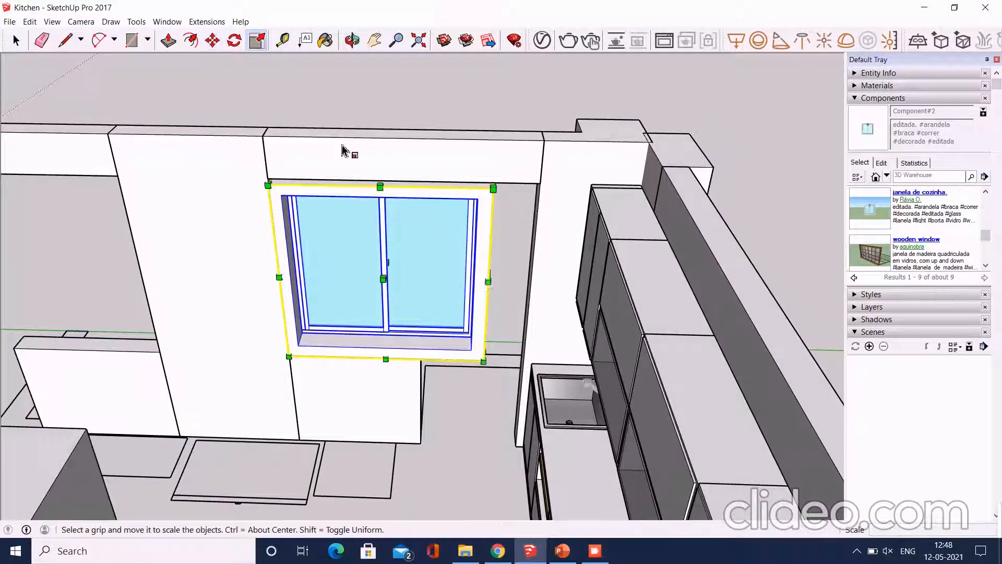
{"action": "scroll", "coordinate": [485, 277], "scroll_direction": "up", "scroll_amount": 2}
{"action": "scroll", "coordinate": [498, 283], "scroll_direction": "down", "scroll_amount": 2}
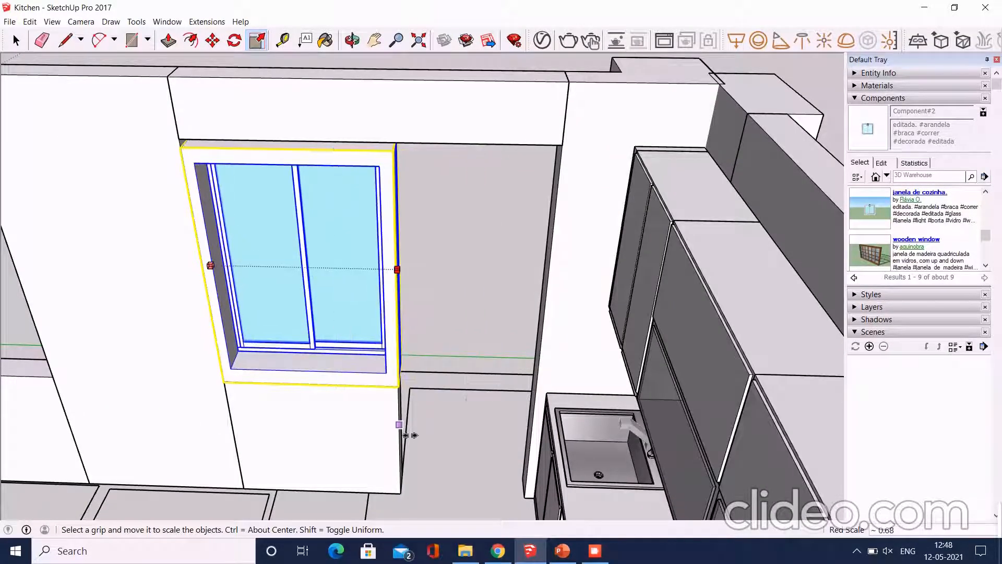
Scale the window's depth along the green axis to fit the wall's thickness, and clear the selection.
{"action": "middle_click_drag", "start_coordinate": [399, 384], "coordinate": [548, 222]}
{"action": "scroll", "coordinate": [464, 209], "scroll_direction": "up", "scroll_amount": 4}
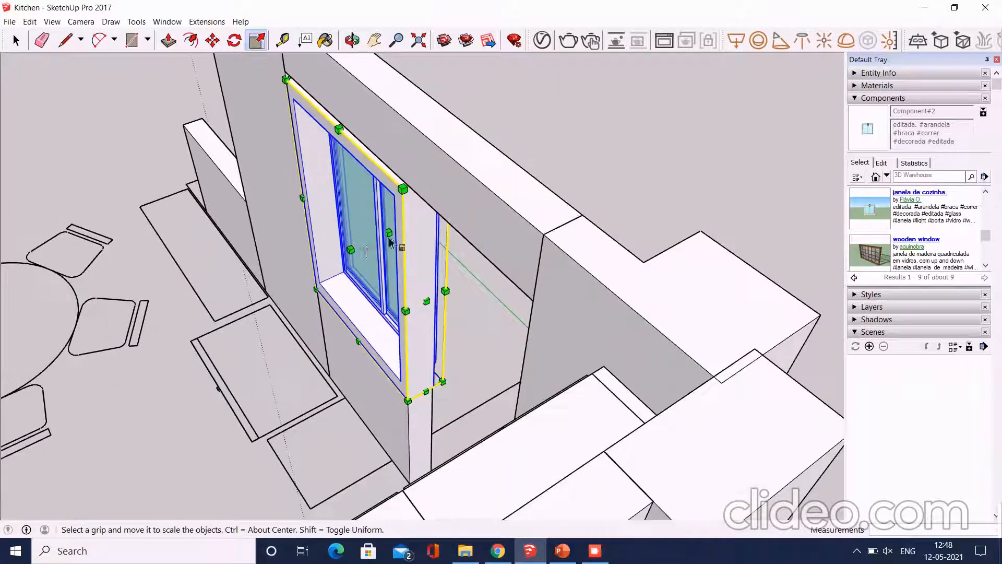
{"action": "scroll", "coordinate": [277, 305], "scroll_direction": "down", "scroll_amount": 3}
{"action": "middle_click_drag", "start_coordinate": [589, 328], "coordinate": [157, 282]}
{"action": "scroll", "coordinate": [549, 309], "scroll_direction": "up", "scroll_amount": 2}
{"action": "left_click_drag", "start_coordinate": [537, 313], "coordinate": [525, 306]}
{"action": "scroll", "coordinate": [470, 266], "scroll_direction": "down", "scroll_amount": 2}
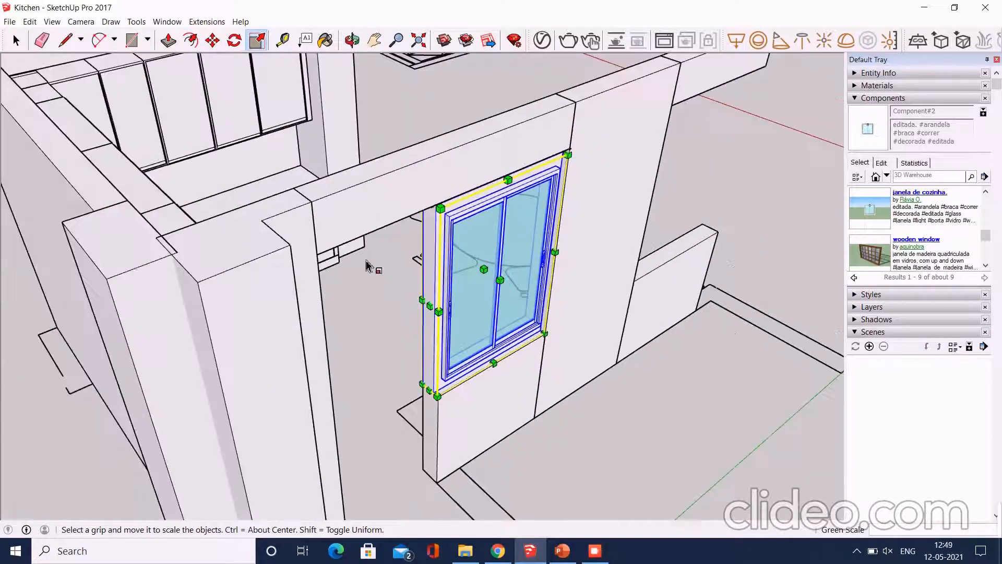
{"action": "middle_click_drag", "start_coordinate": [367, 264], "coordinate": [678, 322]}
{"action": "scroll", "coordinate": [277, 306], "scroll_direction": "down", "scroll_amount": 2}
{"action": "middle_click_drag", "start_coordinate": [276, 307], "coordinate": [564, 224]}
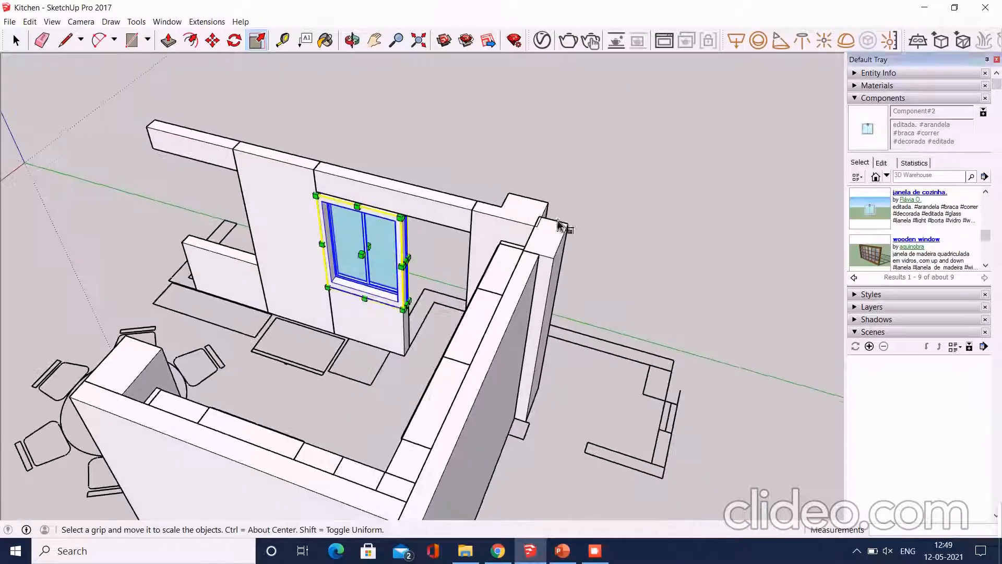
{"action": "key", "text": "space"}
{"action": "middle_click_drag", "start_coordinate": [456, 157], "coordinate": [550, 200]}
{"action": "scroll", "coordinate": [559, 219], "scroll_direction": "down", "scroll_amount": 2}
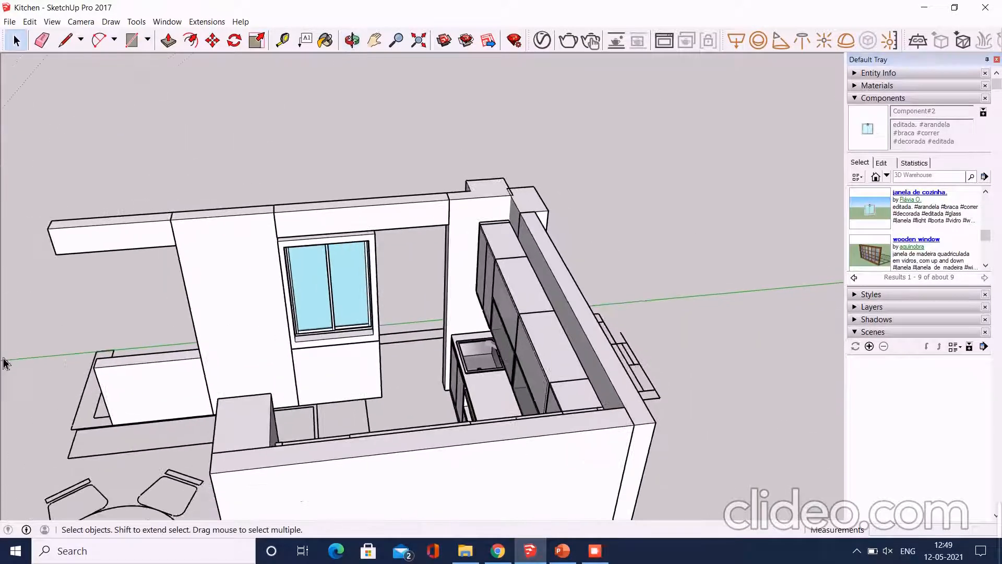
Copy the window by its lower frame corner onto the other low wall, against the tall wall panel.
{"action": "scroll", "coordinate": [13, 359], "scroll_direction": "up", "scroll_amount": 2}
{"action": "scroll", "coordinate": [757, 261], "scroll_direction": "down", "scroll_amount": 3}
{"action": "scroll", "coordinate": [558, 290], "scroll_direction": "up", "scroll_amount": 4}
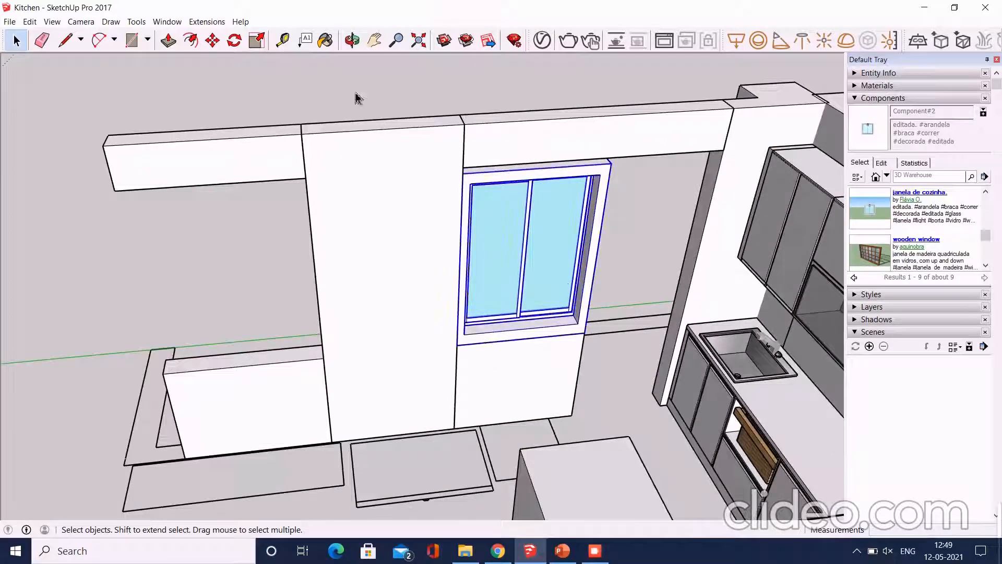
{"action": "left_click", "coordinate": [212, 40]}
{"action": "scroll", "coordinate": [535, 404], "scroll_direction": "up", "scroll_amount": 2}
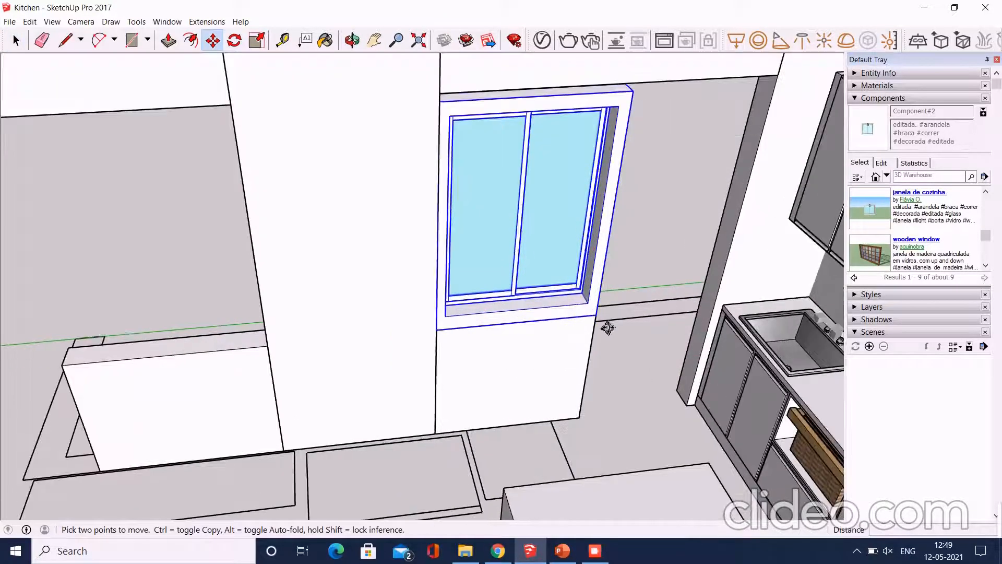
{"action": "key", "text": "space"}
{"action": "scroll", "coordinate": [655, 331], "scroll_direction": "down", "scroll_amount": 1}
{"action": "scroll", "coordinate": [271, 347], "scroll_direction": "up", "scroll_amount": 2}
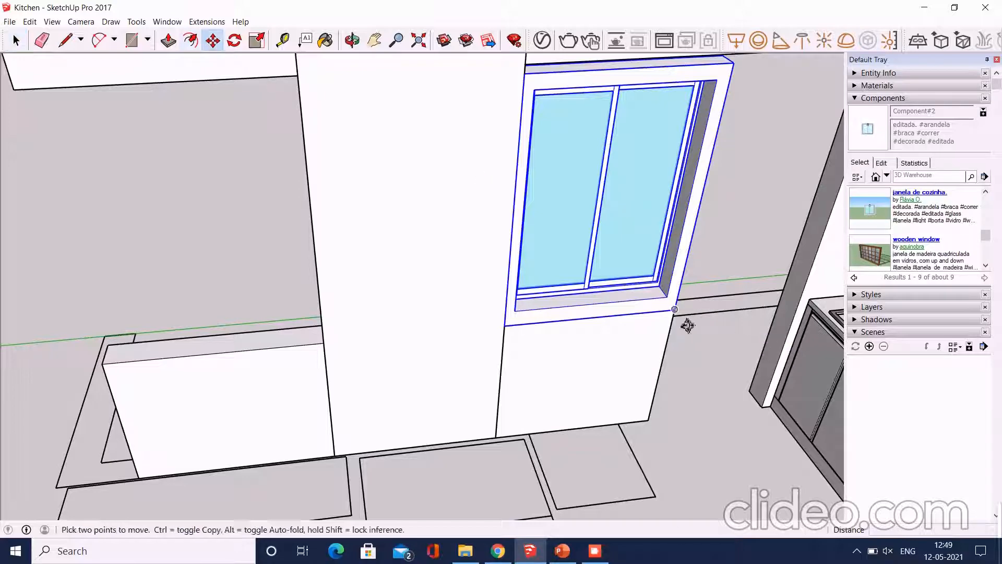
{"action": "scroll", "coordinate": [474, 339], "scroll_direction": "down", "scroll_amount": 2}
{"action": "scroll", "coordinate": [473, 339], "scroll_direction": "up", "scroll_amount": 2}
{"action": "key", "text": "space"}
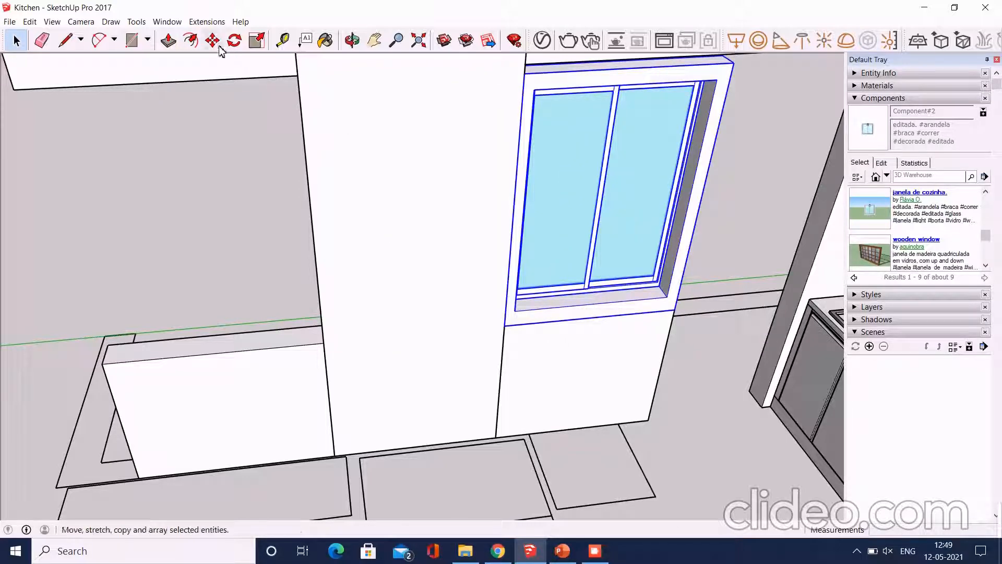
{"action": "left_click", "coordinate": [674, 310]}
{"action": "key", "text": "ctrl"}
{"action": "left_click", "coordinate": [323, 342]}
{"action": "scroll", "coordinate": [612, 405], "scroll_direction": "down", "scroll_amount": 3}
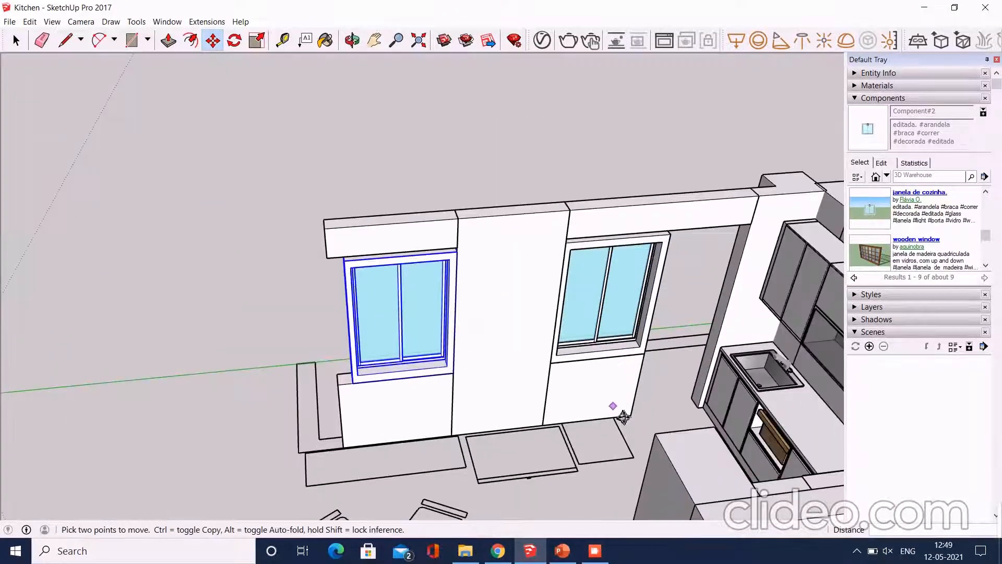
Scale the copied window's height along the blue axis up to the underside of the overhead beam.
{"action": "middle_click_drag", "start_coordinate": [623, 417], "coordinate": [470, 281]}
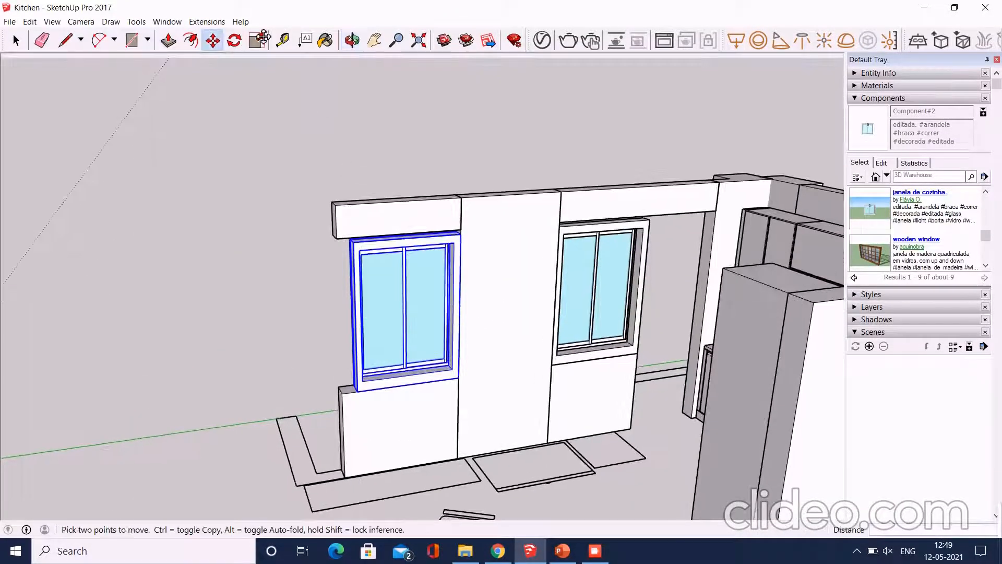
{"action": "left_click", "coordinate": [260, 39]}
{"action": "scroll", "coordinate": [405, 308], "scroll_direction": "up", "scroll_amount": 4}
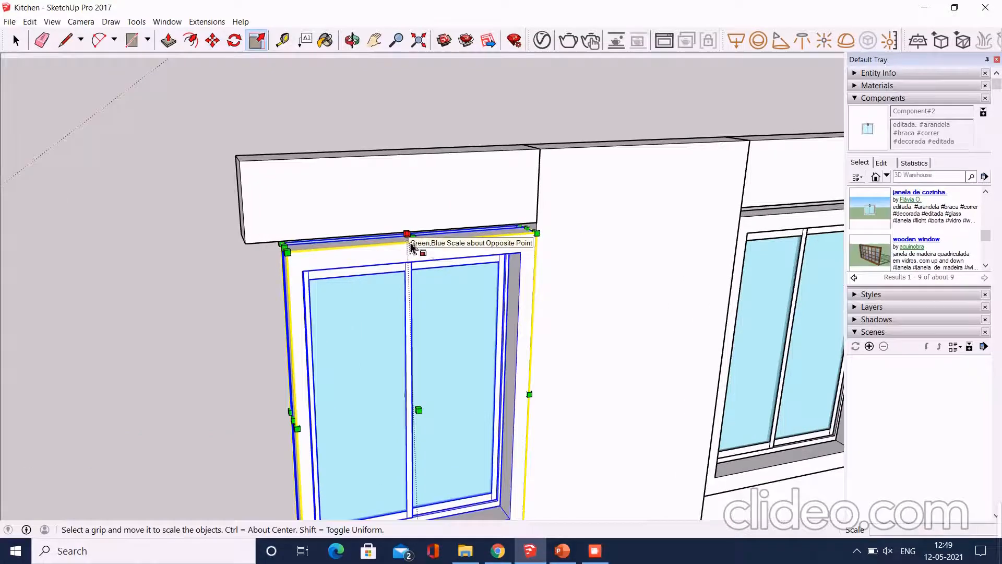
{"action": "left_click_drag", "start_coordinate": [412, 238], "coordinate": [411, 227]}
{"action": "scroll", "coordinate": [418, 195], "scroll_direction": "down", "scroll_amount": 2}
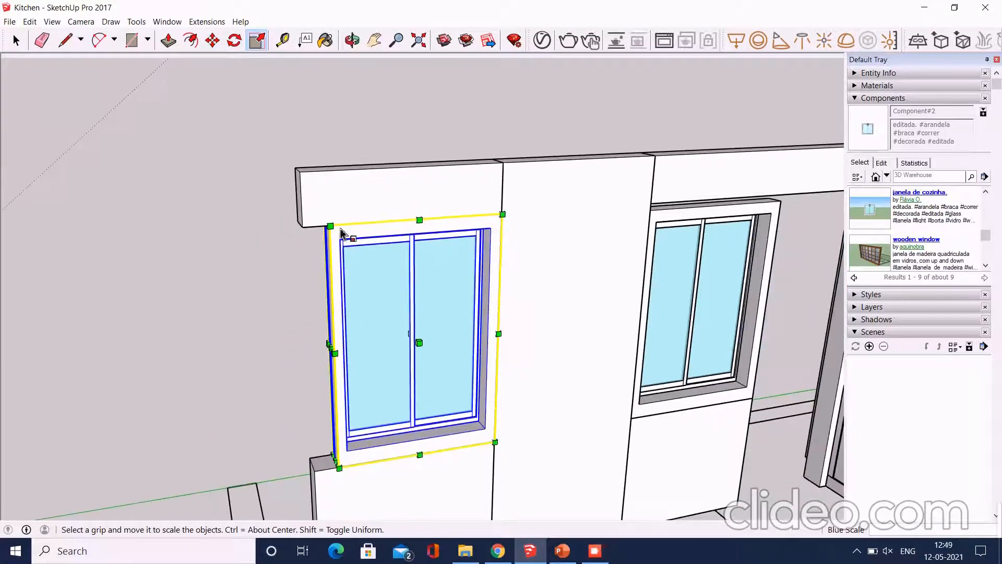
Scale the copied window's width along the red axis to about 1.18, matching the outer end of its low wall.
{"action": "scroll", "coordinate": [355, 256], "scroll_direction": "down", "scroll_amount": 3}
{"action": "middle_click_drag", "start_coordinate": [352, 377], "coordinate": [374, 395]}
{"action": "scroll", "coordinate": [342, 388], "scroll_direction": "up", "scroll_amount": 4}
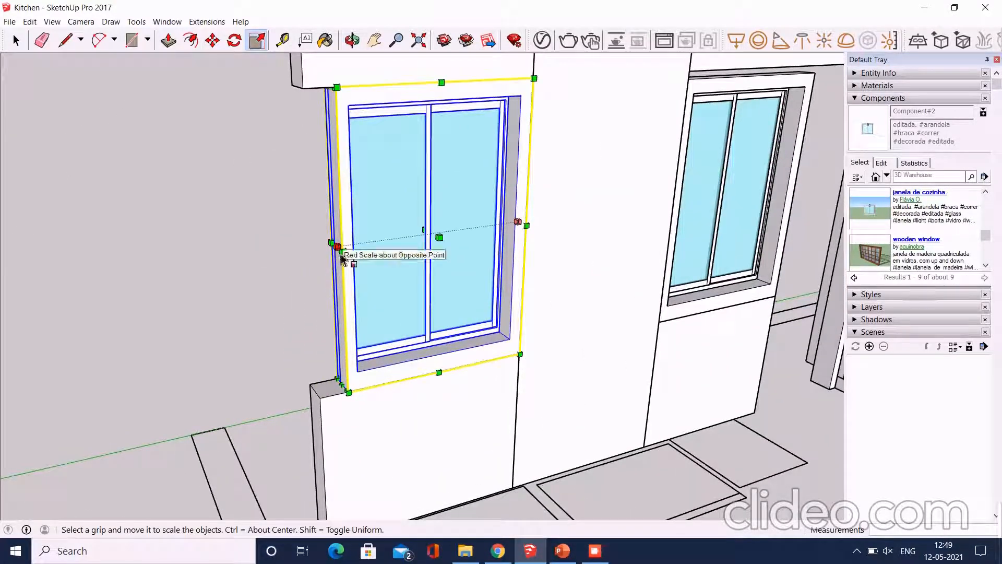
{"action": "left_click_drag", "start_coordinate": [342, 255], "coordinate": [336, 299]}
{"action": "key", "text": "Escape"}
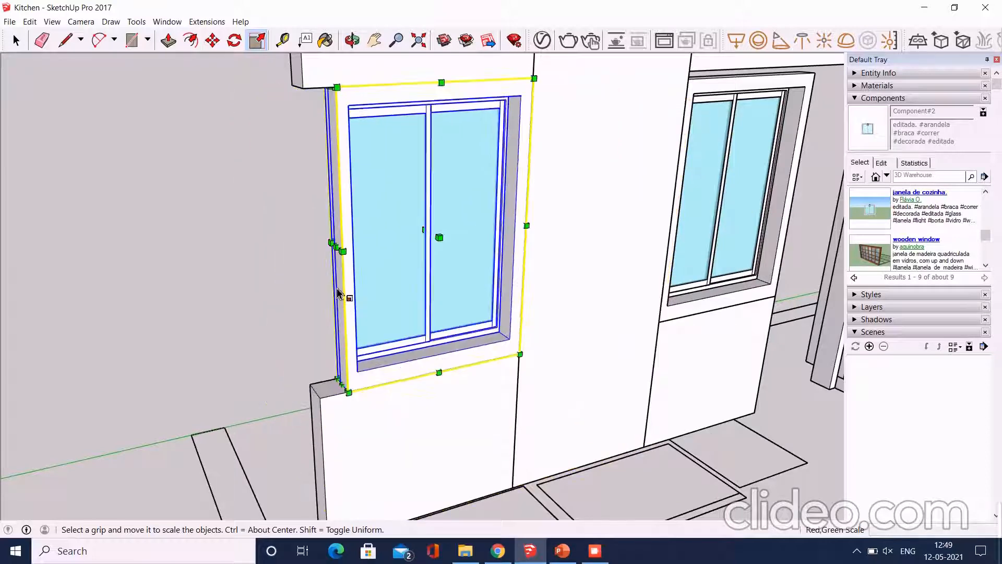
{"action": "left_click_drag", "start_coordinate": [343, 258], "coordinate": [336, 462]}
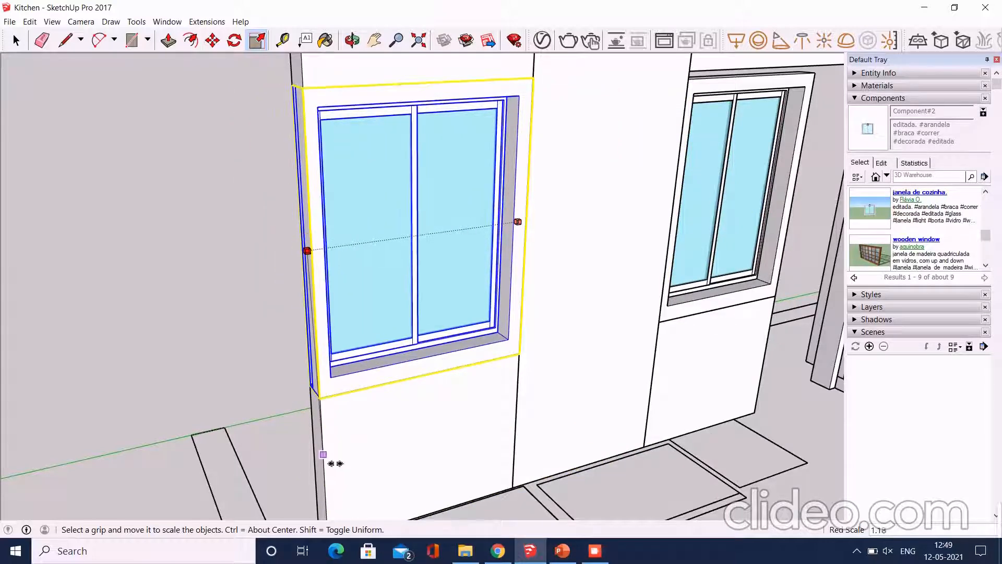
{"action": "scroll", "coordinate": [255, 465], "scroll_direction": "down", "scroll_amount": 2}
{"action": "middle_click_drag", "start_coordinate": [438, 360], "coordinate": [413, 405]}
{"action": "key", "text": "space"}
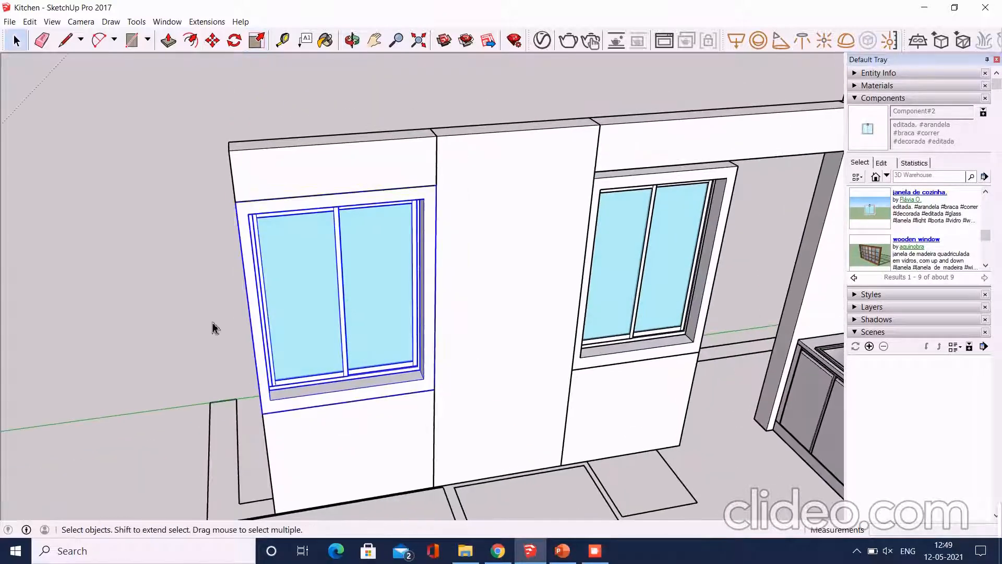
Scale the original window's height along the blue axis to about 1.03, closing the gap below the beam.
{"action": "left_click", "coordinate": [665, 232]}
{"action": "scroll", "coordinate": [355, 243], "scroll_direction": "down", "scroll_amount": 2}
{"action": "scroll", "coordinate": [606, 172], "scroll_direction": "up", "scroll_amount": 3}
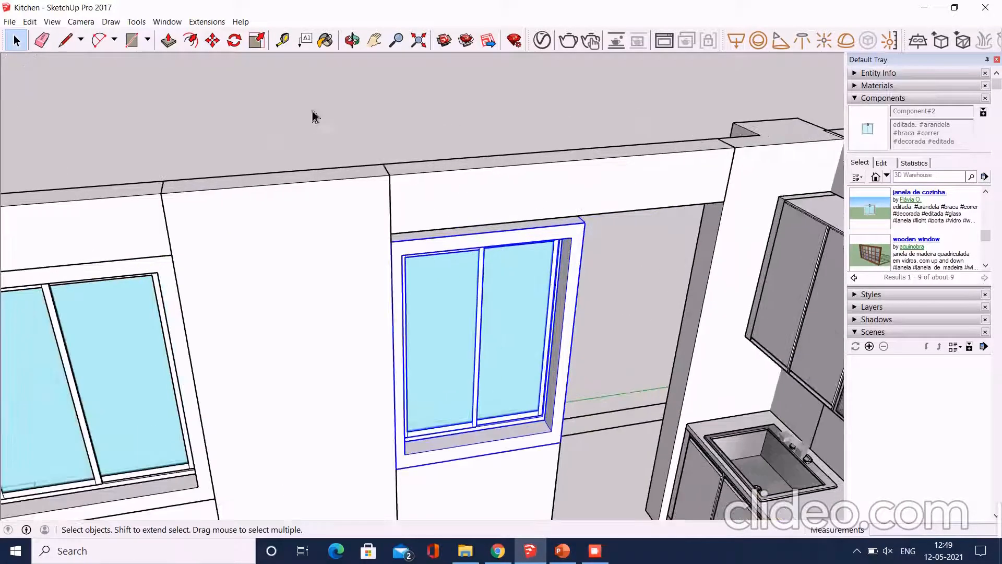
{"action": "left_click", "coordinate": [256, 41]}
{"action": "scroll", "coordinate": [521, 264], "scroll_direction": "up", "scroll_amount": 2}
{"action": "left_click_drag", "start_coordinate": [458, 214], "coordinate": [463, 210]}
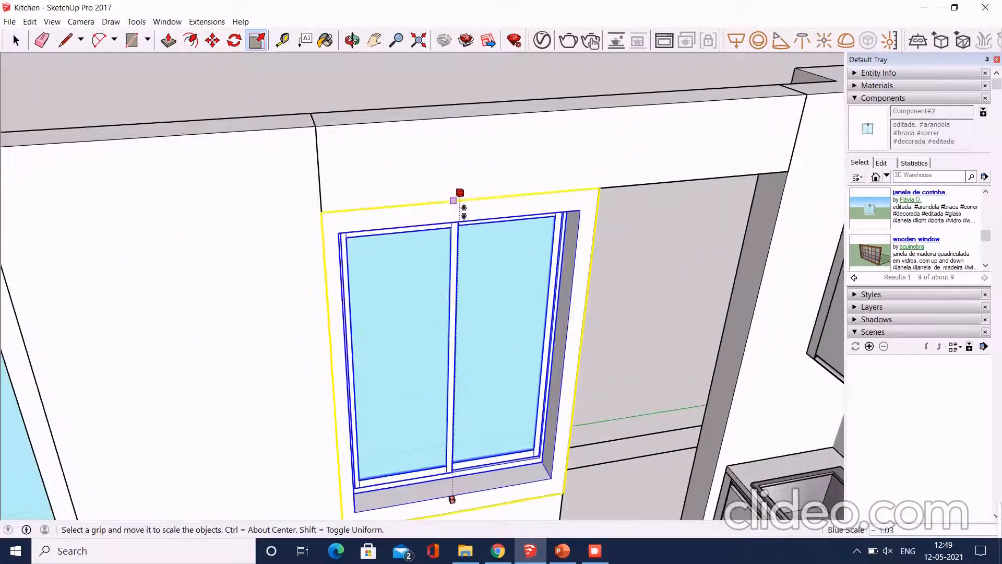
{"action": "scroll", "coordinate": [420, 214], "scroll_direction": "down", "scroll_amount": 3}
{"action": "key", "text": "space"}
Draw a floor rectangle across the doorway from the low wall's end corner to the opposite corner of the wall beside the sink cabinets.
{"action": "middle_click_drag", "start_coordinate": [380, 105], "coordinate": [535, 269]}
{"action": "scroll", "coordinate": [535, 269], "scroll_direction": "down", "scroll_amount": 3}
{"action": "scroll", "coordinate": [483, 290], "scroll_direction": "up", "scroll_amount": 3}
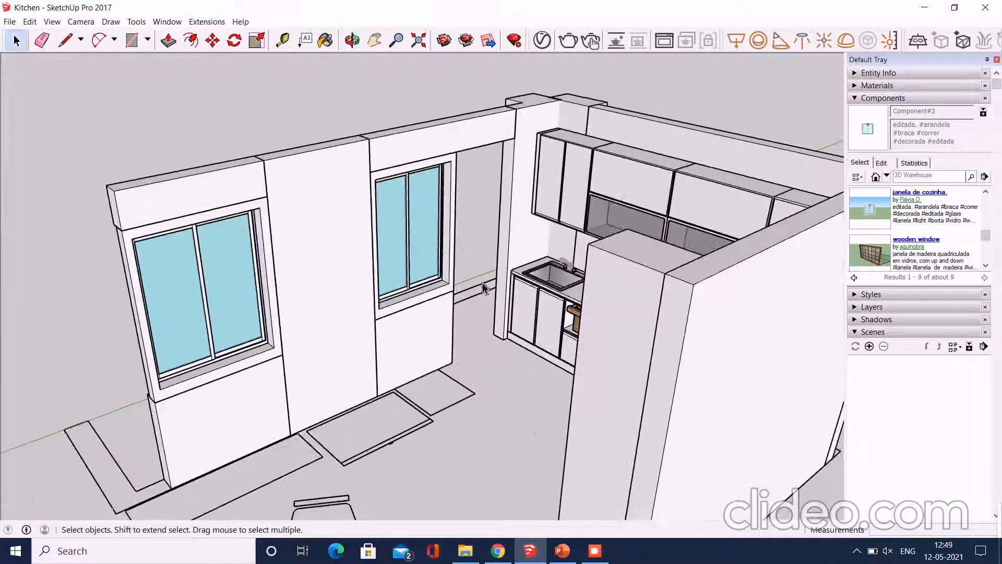
{"action": "middle_click_drag", "start_coordinate": [483, 290], "coordinate": [445, 420]}
{"action": "scroll", "coordinate": [515, 275], "scroll_direction": "up", "scroll_amount": 2}
{"action": "scroll", "coordinate": [468, 297], "scroll_direction": "up", "scroll_amount": 2}
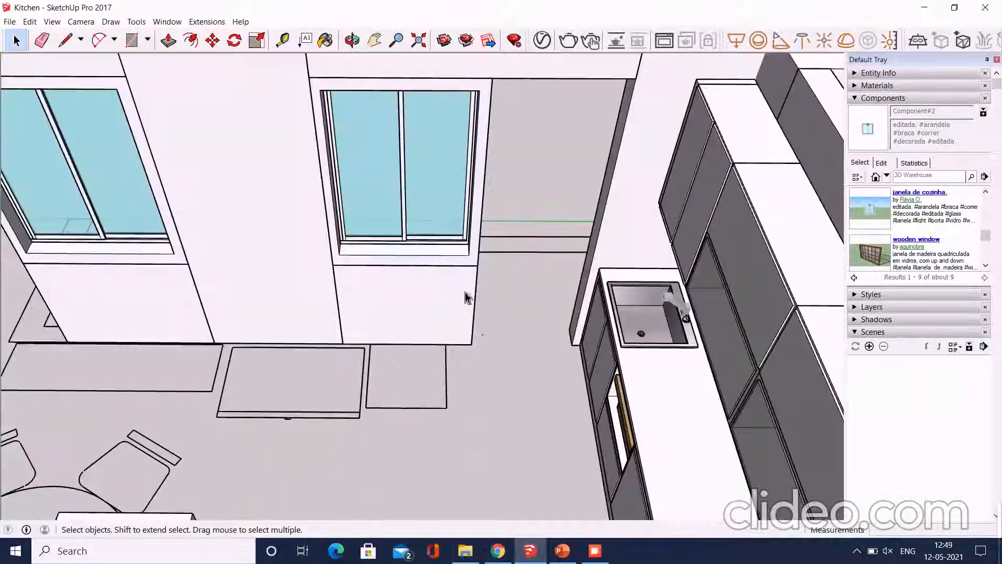
{"action": "middle_click_drag", "start_coordinate": [468, 297], "coordinate": [467, 324]}
{"action": "scroll", "coordinate": [242, 184], "scroll_direction": "up", "scroll_amount": 4}
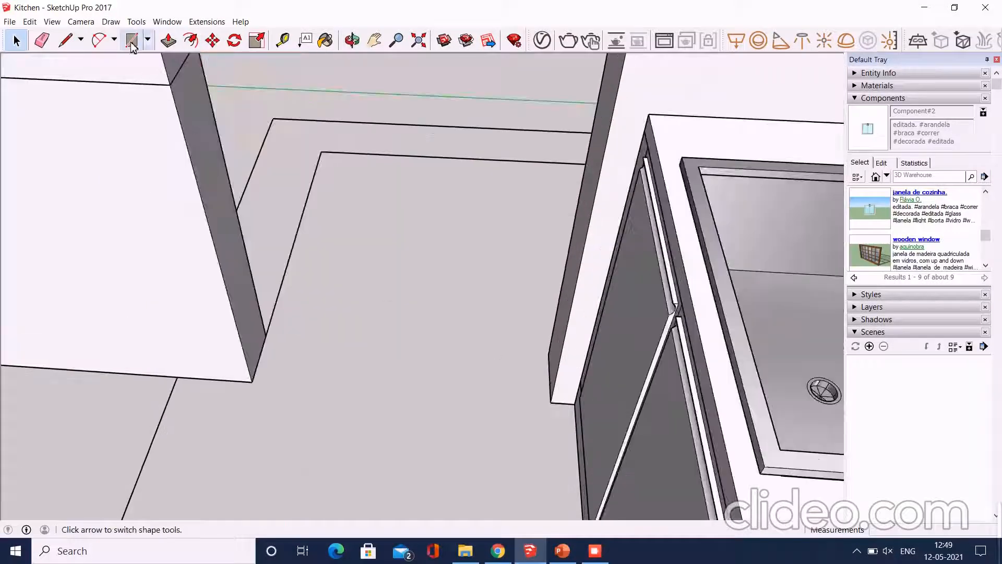
{"action": "left_click", "coordinate": [251, 382]}
{"action": "middle_click_drag", "start_coordinate": [251, 381], "coordinate": [514, 324]}
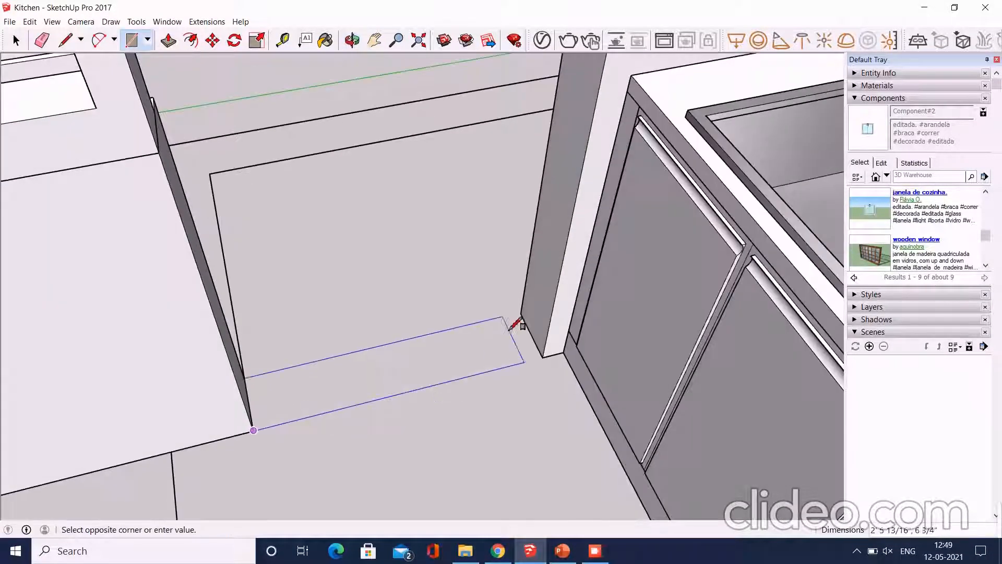
{"action": "left_click", "coordinate": [520, 313]}
Pull the doorway rectangle up by 4 inches to form a threshold block.
{"action": "key", "text": "p"}
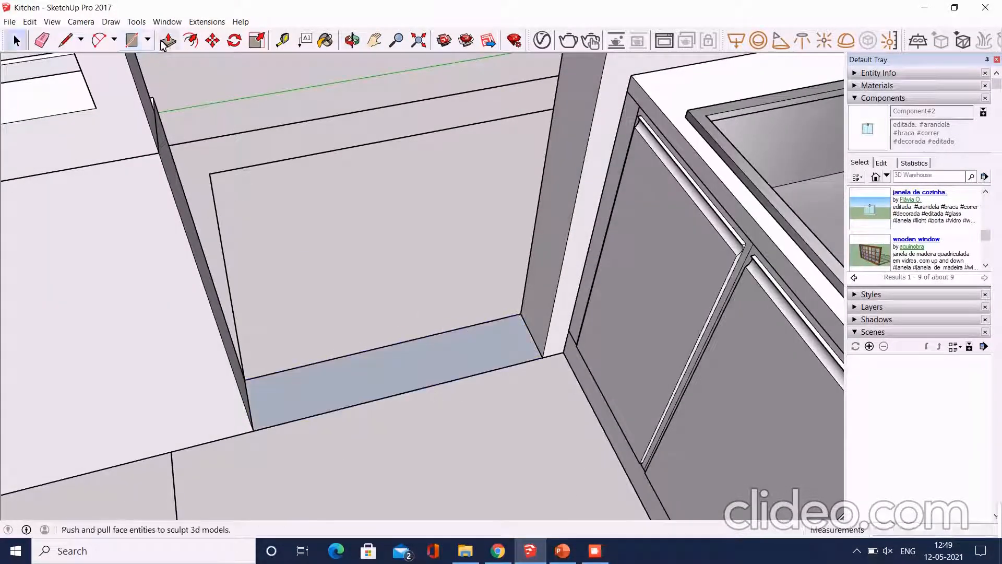
{"action": "left_click", "coordinate": [398, 385]}
{"action": "left_click", "coordinate": [398, 385]}
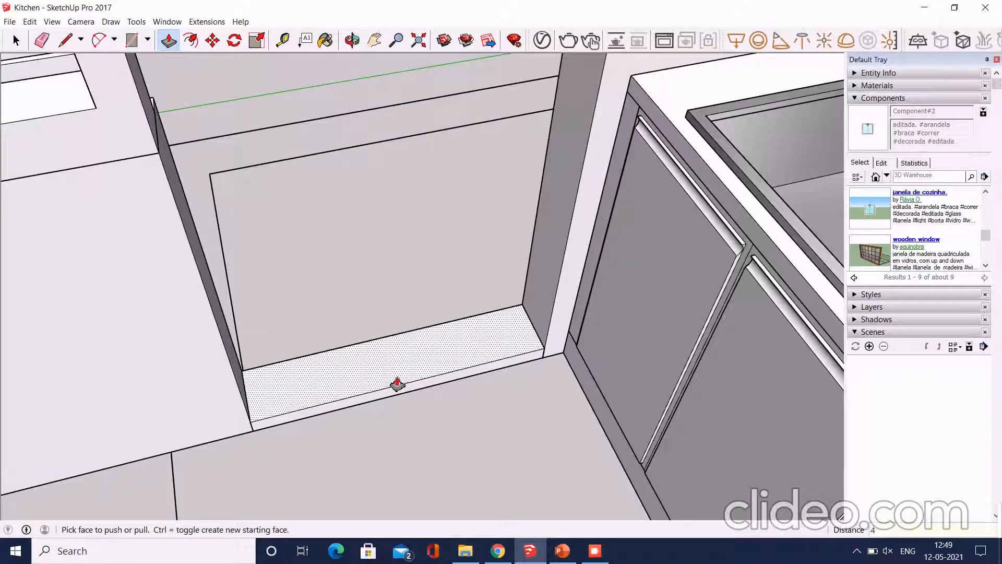
{"action": "key", "text": "Return"}
{"action": "key", "text": "space"}
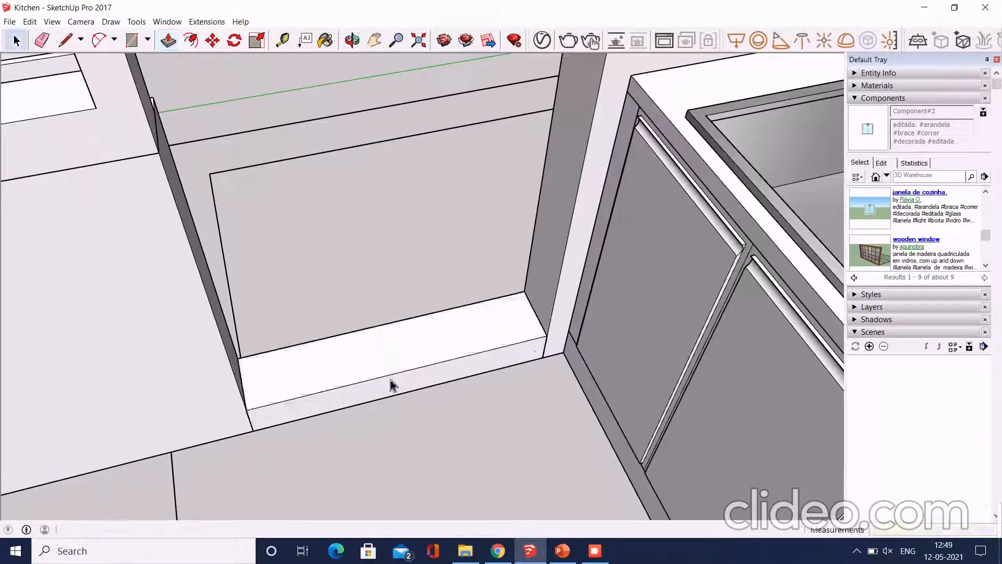
Select the threshold block's geometry and make it a group.
{"action": "middle_click_drag", "start_coordinate": [389, 385], "coordinate": [406, 380]}
{"action": "left_click", "coordinate": [407, 379]}
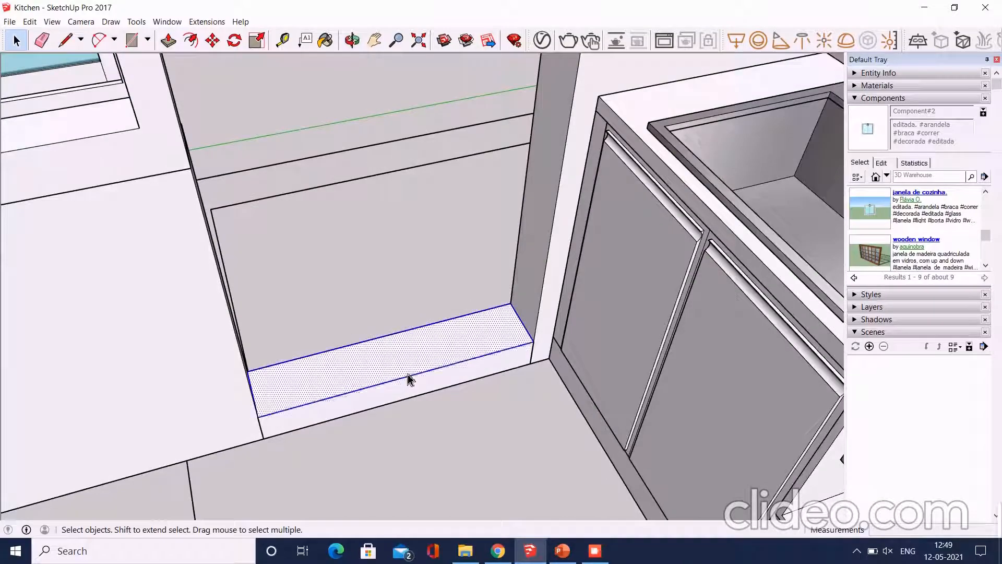
{"action": "right_click", "coordinate": [407, 376]}
{"action": "left_click", "coordinate": [459, 246]}
{"action": "middle_click_drag", "start_coordinate": [463, 447], "coordinate": [387, 429]}
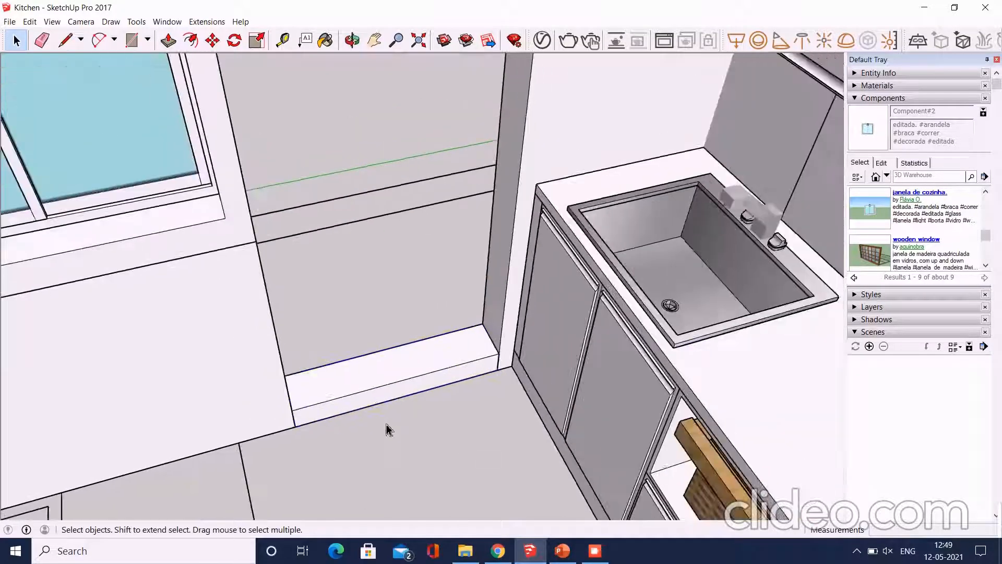
Search the 3D Warehouse for "door" and choose a plain white framed door for insertion.
{"action": "scroll", "coordinate": [389, 430], "scroll_direction": "down", "scroll_amount": 6}
{"action": "middle_click_drag", "start_coordinate": [447, 364], "coordinate": [431, 269]}
{"action": "scroll", "coordinate": [411, 205], "scroll_direction": "up", "scroll_amount": 2}
{"action": "middle_click_drag", "start_coordinate": [411, 206], "coordinate": [417, 286]}
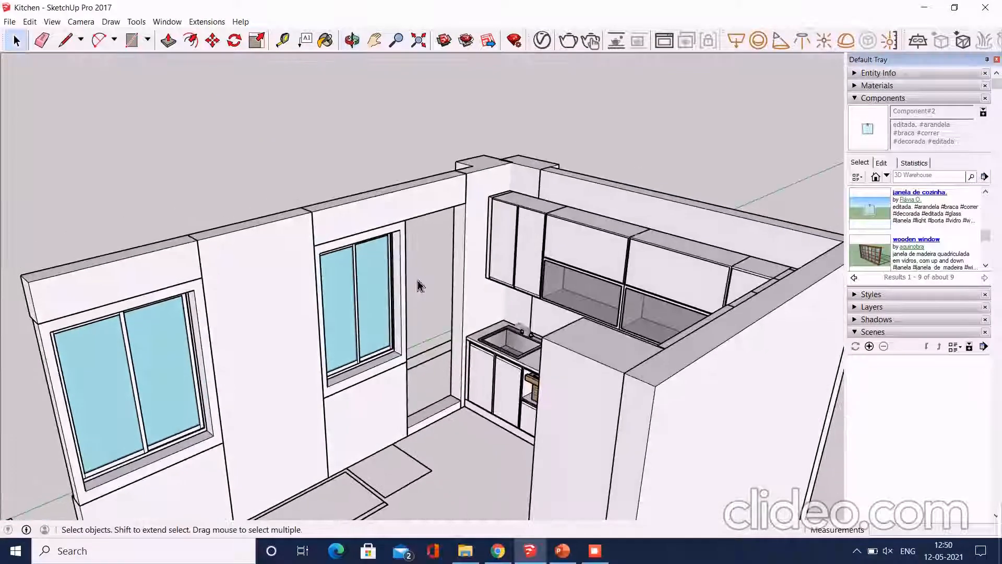
{"action": "scroll", "coordinate": [418, 286], "scroll_direction": "up", "scroll_amount": 1}
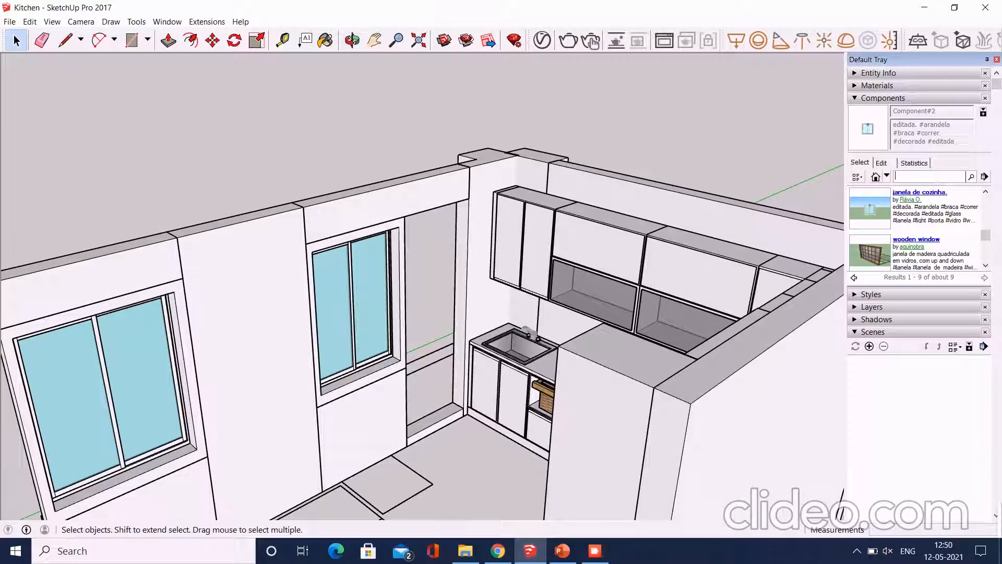
{"action": "type", "text": "door"}
{"action": "key", "text": "Return"}
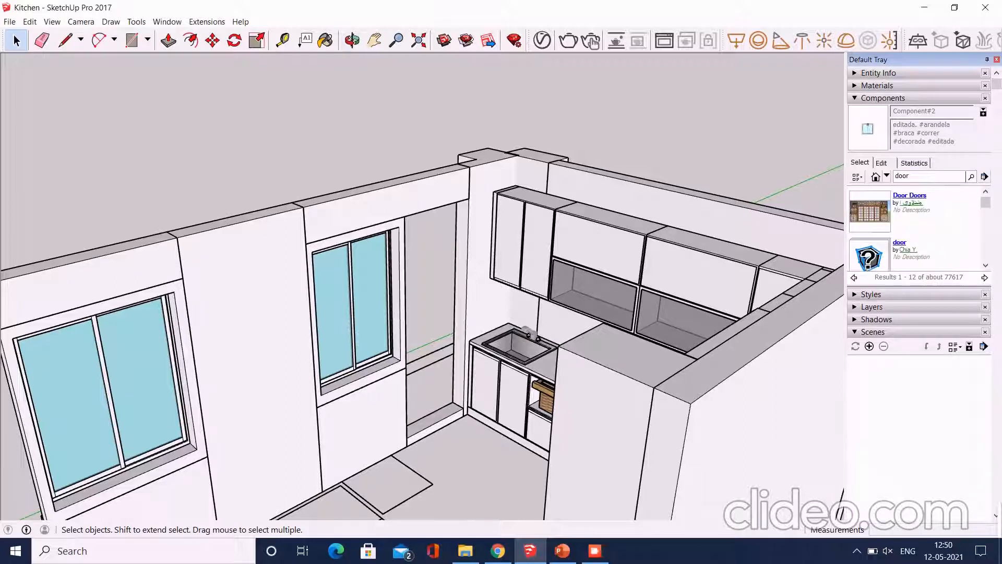
{"action": "scroll", "coordinate": [875, 238], "scroll_direction": "down", "scroll_amount": 3}
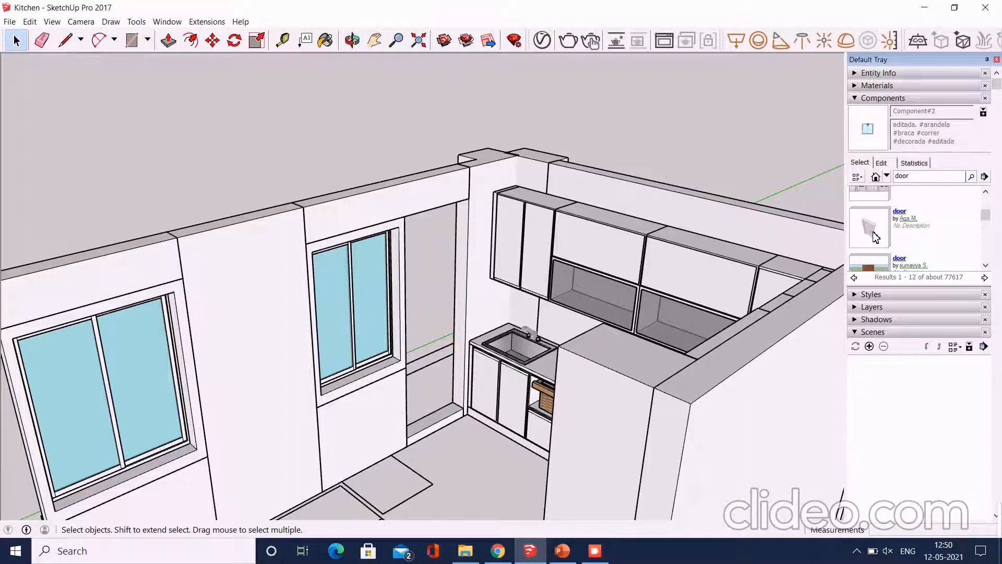
{"action": "left_click", "coordinate": [875, 238]}
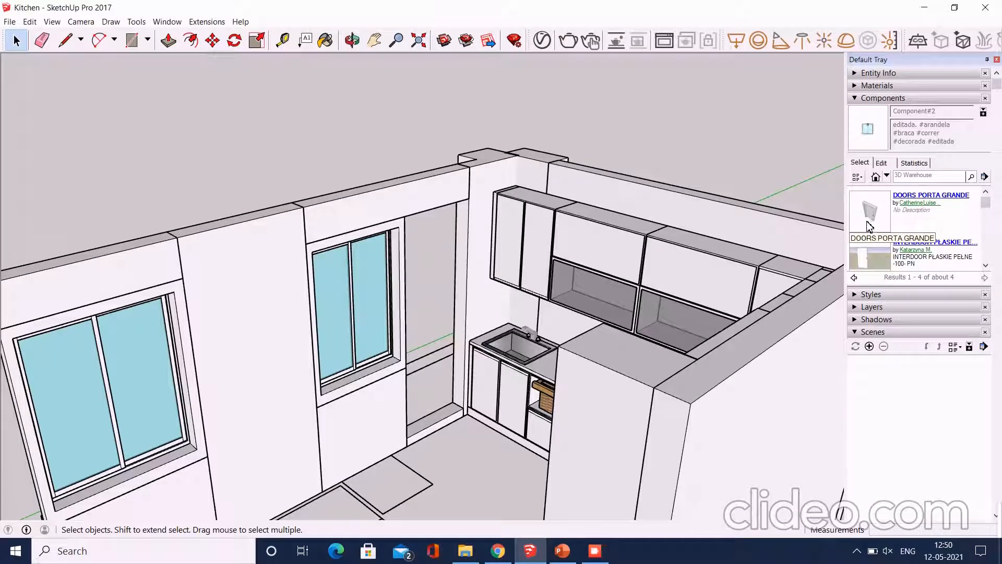
Place the door on the threshold block and move its lower frame corner against the end of the low wall.
{"action": "scroll", "coordinate": [438, 422], "scroll_direction": "up", "scroll_amount": 5}
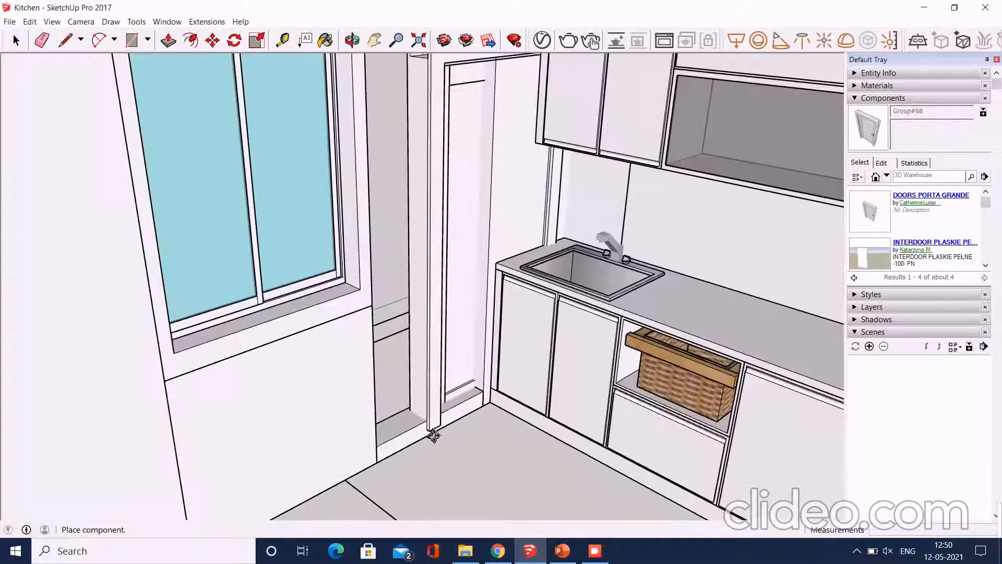
{"action": "left_click", "coordinate": [392, 442]}
{"action": "scroll", "coordinate": [402, 451], "scroll_direction": "up", "scroll_amount": 2}
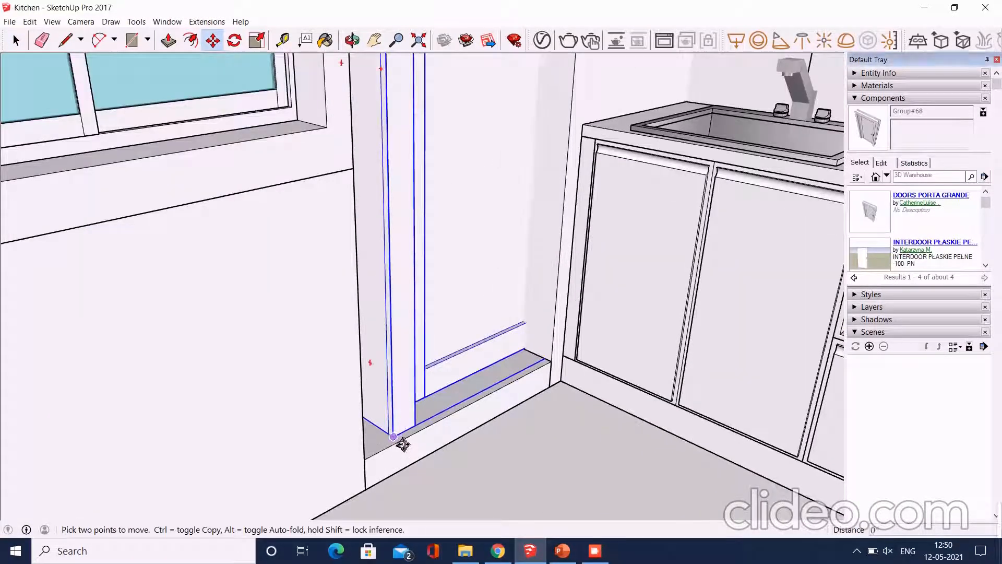
{"action": "left_click", "coordinate": [402, 444]}
{"action": "scroll", "coordinate": [380, 476], "scroll_direction": "up", "scroll_amount": 1}
{"action": "middle_click_drag", "start_coordinate": [380, 475], "coordinate": [275, 487]}
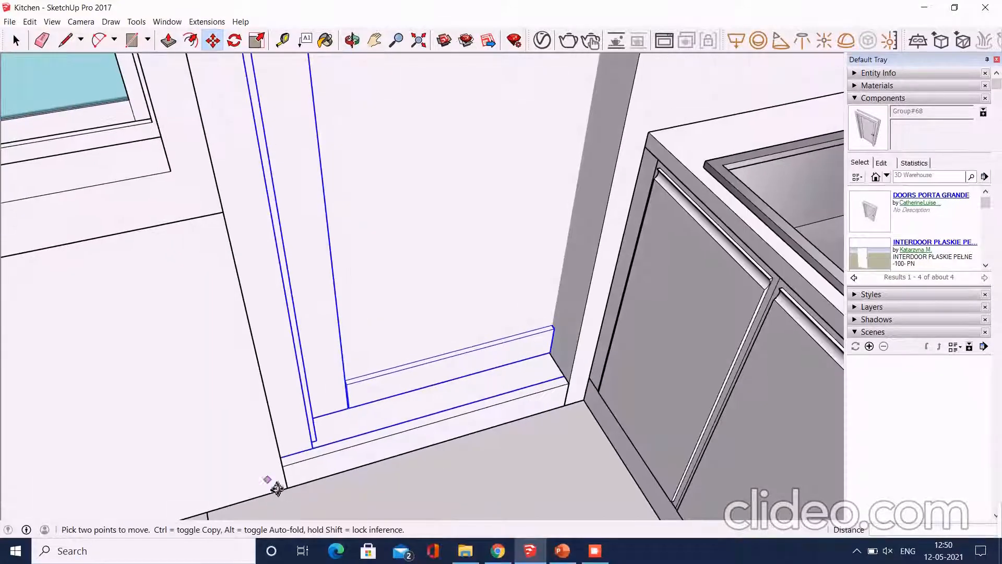
{"action": "scroll", "coordinate": [275, 488], "scroll_direction": "up", "scroll_amount": 2}
{"action": "middle_click_drag", "start_coordinate": [324, 464], "coordinate": [217, 465]}
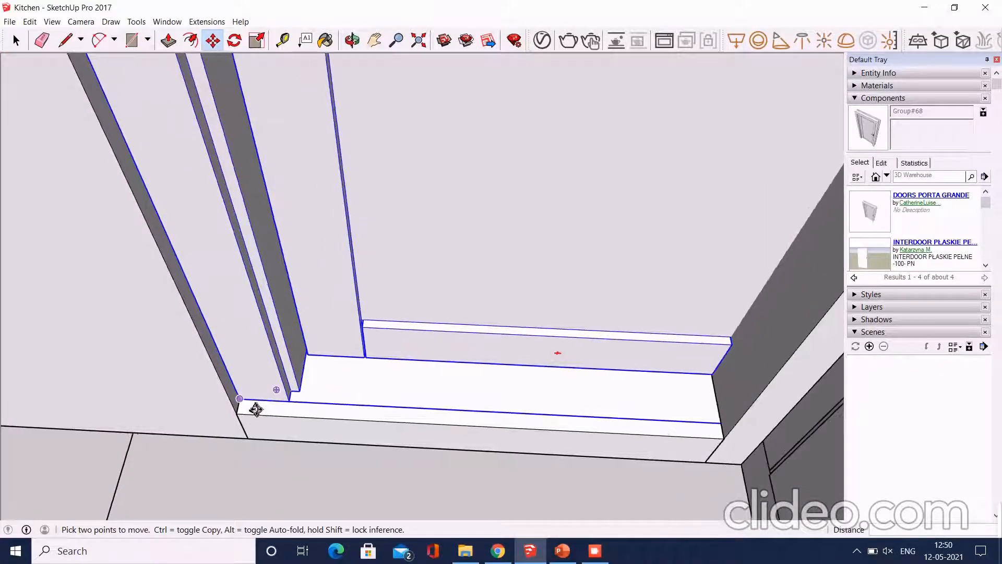
{"action": "scroll", "coordinate": [252, 419], "scroll_direction": "down", "scroll_amount": 1}
{"action": "scroll", "coordinate": [440, 415], "scroll_direction": "down", "scroll_amount": 1}
{"action": "scroll", "coordinate": [470, 405], "scroll_direction": "down", "scroll_amount": 3}
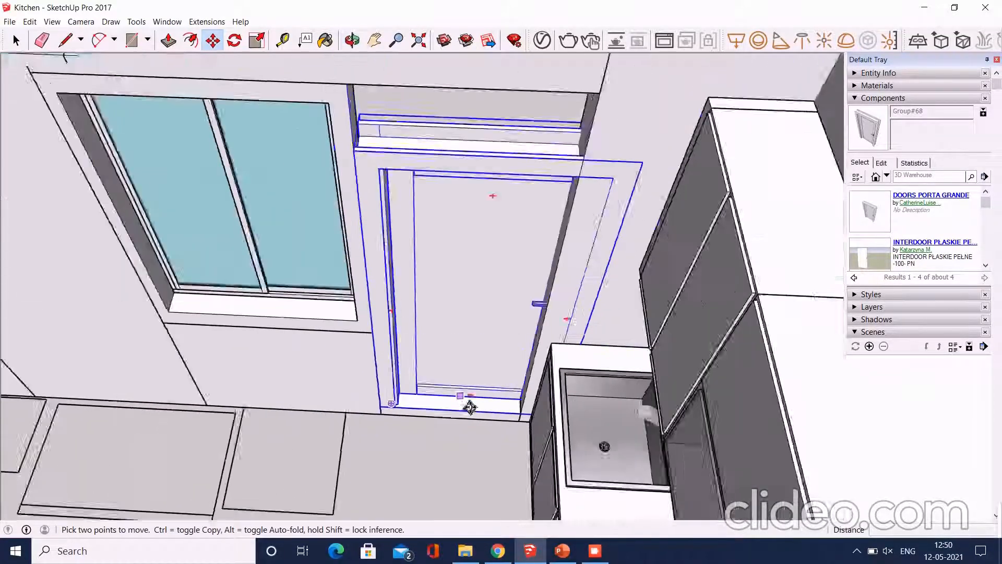
Scale the door's width to fit between the walls and its height to about 1.15, reaching the beam.
{"action": "middle_click_drag", "start_coordinate": [470, 405], "coordinate": [567, 334]}
{"action": "left_click", "coordinate": [260, 46]}
{"action": "scroll", "coordinate": [537, 264], "scroll_direction": "up", "scroll_amount": 2}
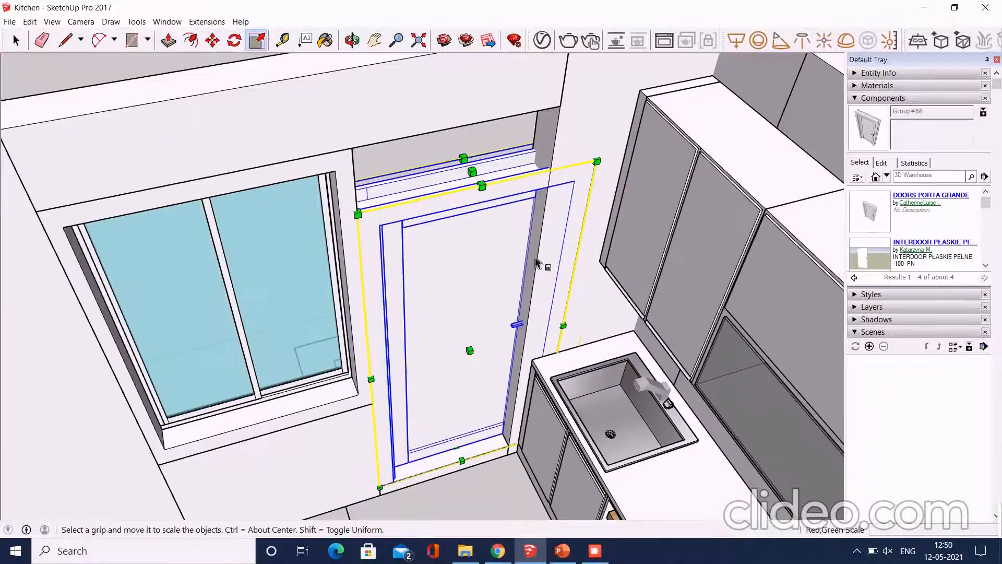
{"action": "left_click_drag", "start_coordinate": [563, 324], "coordinate": [557, 166]}
{"action": "left_click_drag", "start_coordinate": [446, 182], "coordinate": [460, 137]}
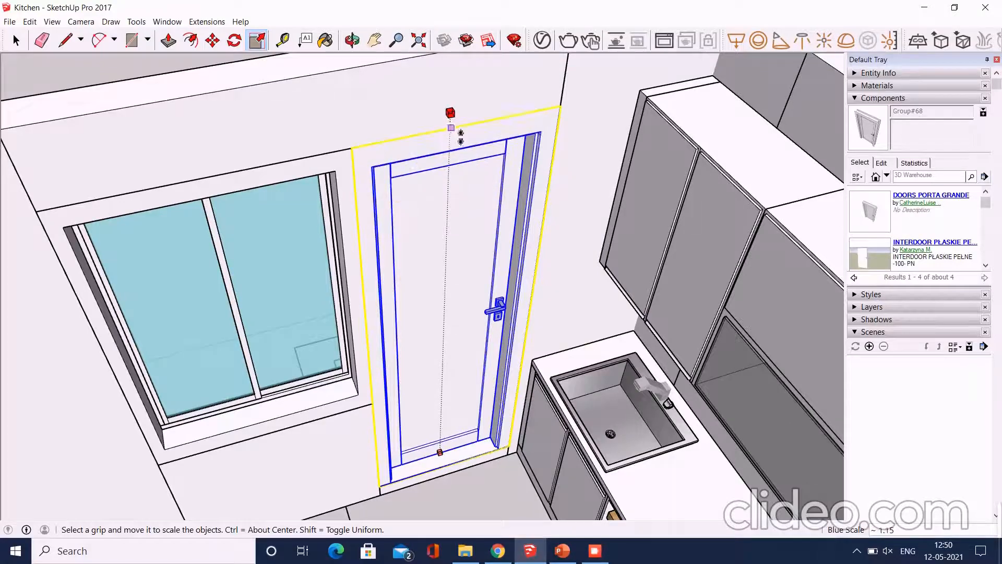
Examine how the scaled door fits between the walls and beam from inside and outside the kitchen.
{"action": "scroll", "coordinate": [463, 342], "scroll_direction": "down", "scroll_amount": 4}
{"action": "middle_click_drag", "start_coordinate": [463, 342], "coordinate": [614, 285]}
{"action": "scroll", "coordinate": [449, 298], "scroll_direction": "up", "scroll_amount": 5}
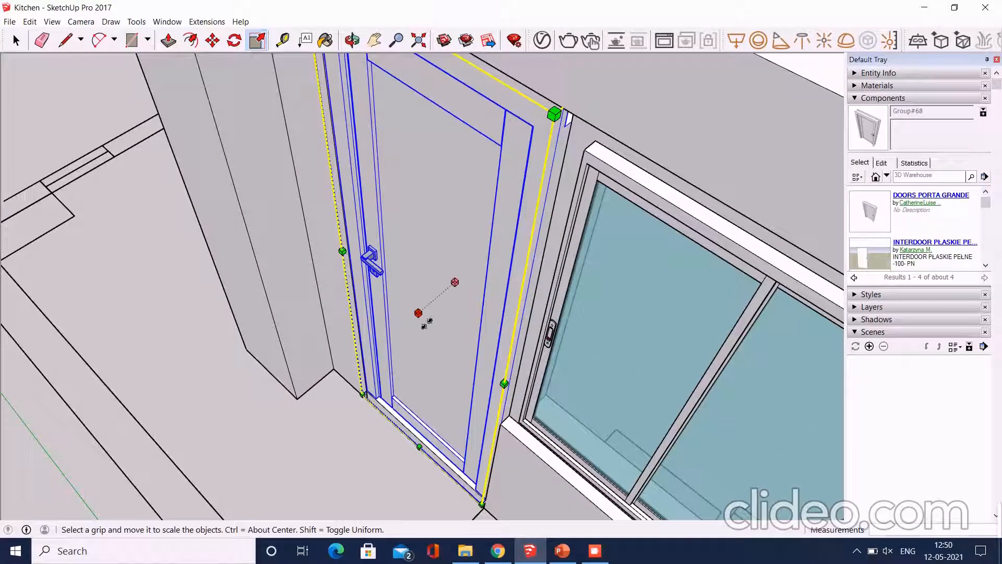
{"action": "scroll", "coordinate": [425, 322], "scroll_direction": "down", "scroll_amount": 2}
{"action": "mouse_move", "coordinate": [433, 298]}
{"action": "middle_mouse_down"}
{"action": "mouse_move", "coordinate": [250, 286]}
{"action": "mouse_move", "coordinate": [438, 310]}
{"action": "middle_mouse_up"}
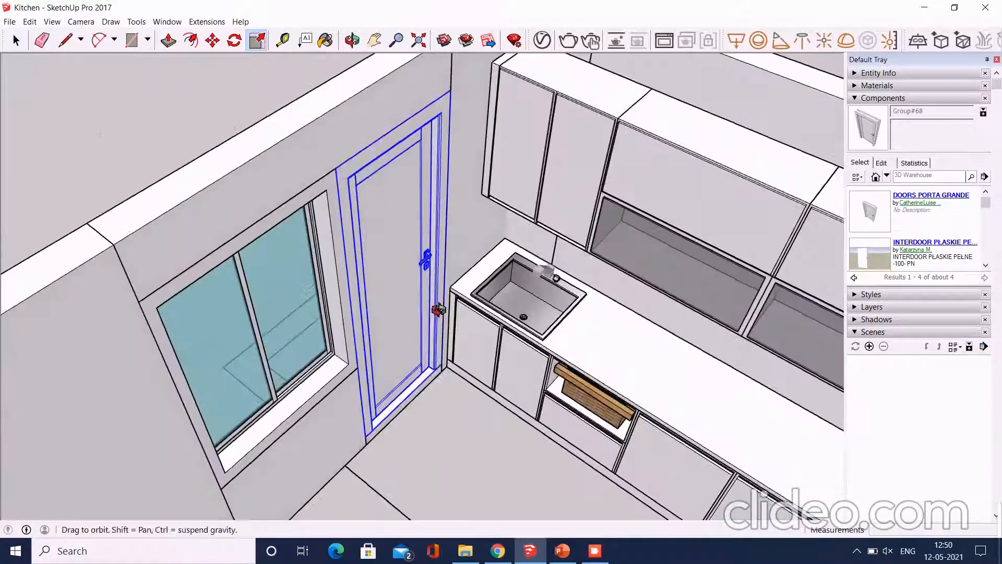
{"action": "scroll", "coordinate": [407, 285], "scroll_direction": "up", "scroll_amount": 3}
{"action": "scroll", "coordinate": [412, 307], "scroll_direction": "down", "scroll_amount": 5}
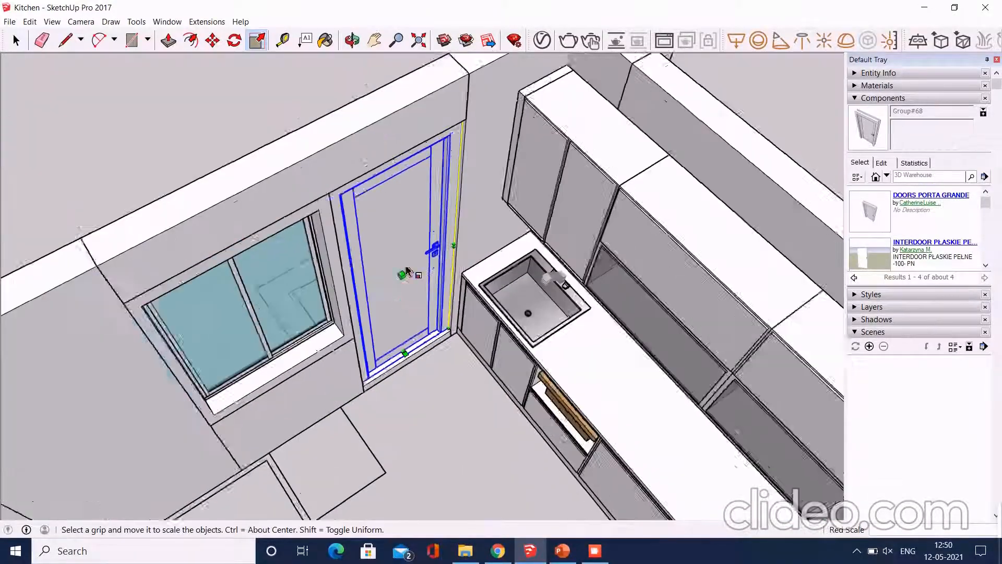
{"action": "middle_click_drag", "start_coordinate": [174, 130], "coordinate": [197, 241]}
{"action": "scroll", "coordinate": [401, 336], "scroll_direction": "up", "scroll_amount": 2}
{"action": "scroll", "coordinate": [402, 340], "scroll_direction": "up", "scroll_amount": 1}
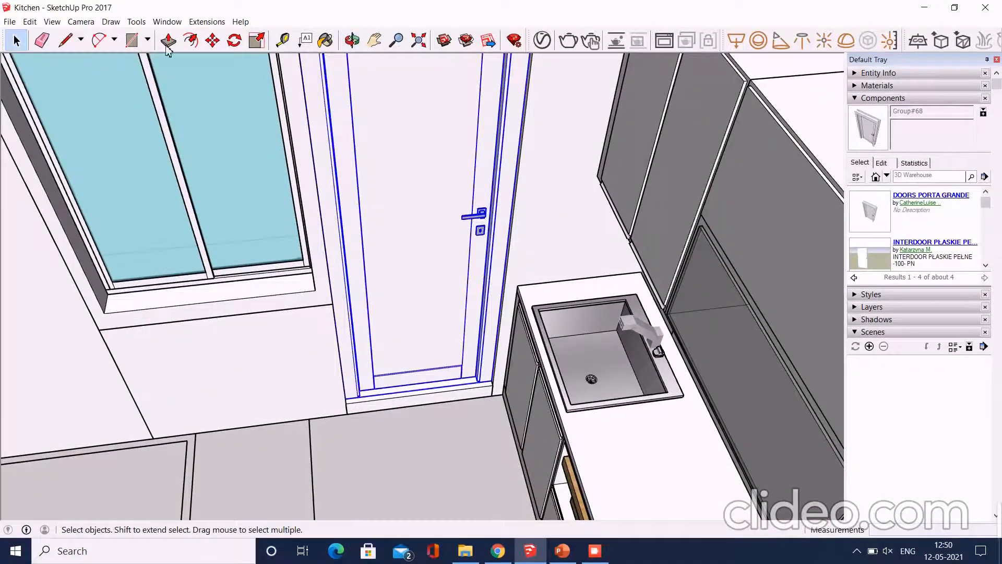
Rotate the door 180° about the vertical axis using a pivot on the kitchen floor.
{"action": "scroll", "coordinate": [482, 282], "scroll_direction": "down", "scroll_amount": 3}
{"action": "middle_click_drag", "start_coordinate": [482, 282], "coordinate": [491, 410]}
{"action": "scroll", "coordinate": [405, 366], "scroll_direction": "up", "scroll_amount": 4}
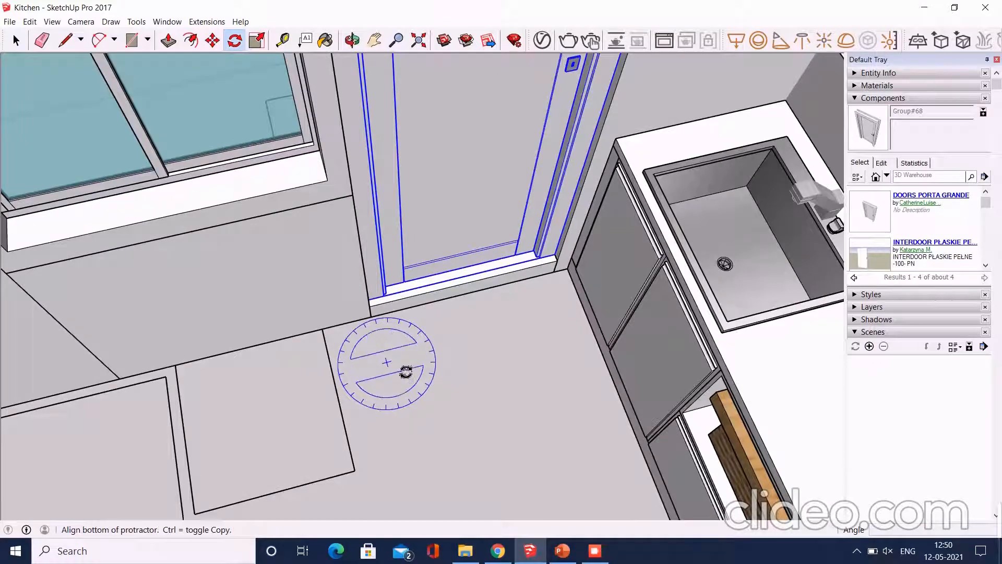
{"action": "left_click", "coordinate": [419, 367]}
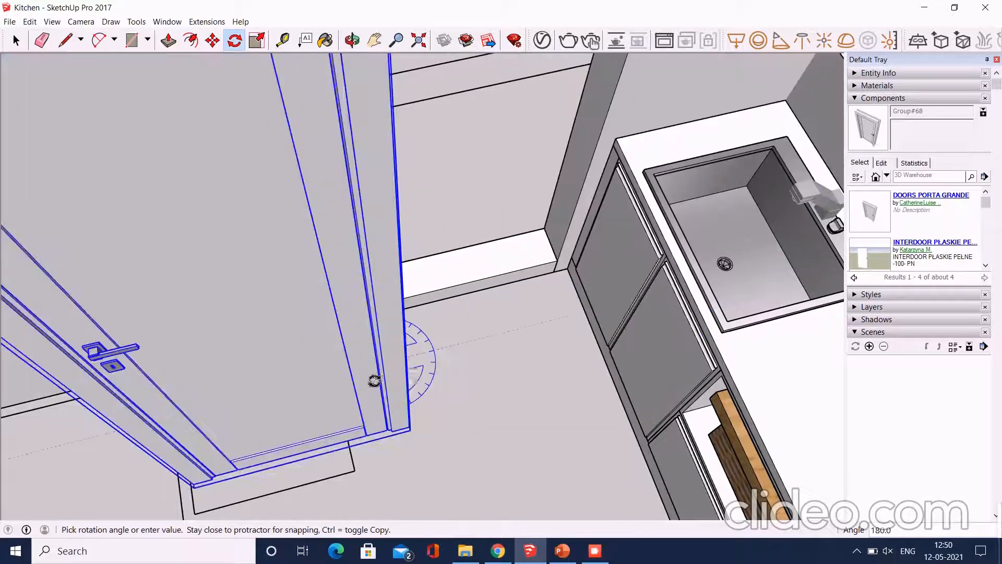
{"action": "left_click", "coordinate": [374, 380]}
Move the rotated door by its lower frame corner onto the threshold block's room-side corner at the end of the low wall.
{"action": "scroll", "coordinate": [371, 350], "scroll_direction": "down", "scroll_amount": 2}
{"action": "left_click", "coordinate": [218, 43]}
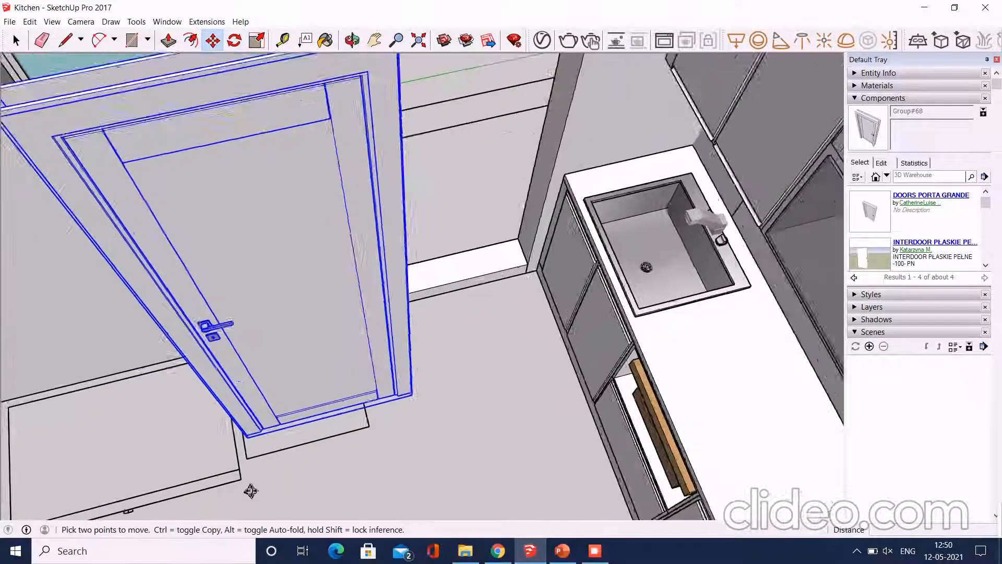
{"action": "middle_click_drag", "start_coordinate": [251, 487], "coordinate": [293, 419]}
{"action": "scroll", "coordinate": [327, 464], "scroll_direction": "up", "scroll_amount": 3}
{"action": "left_click", "coordinate": [302, 421]}
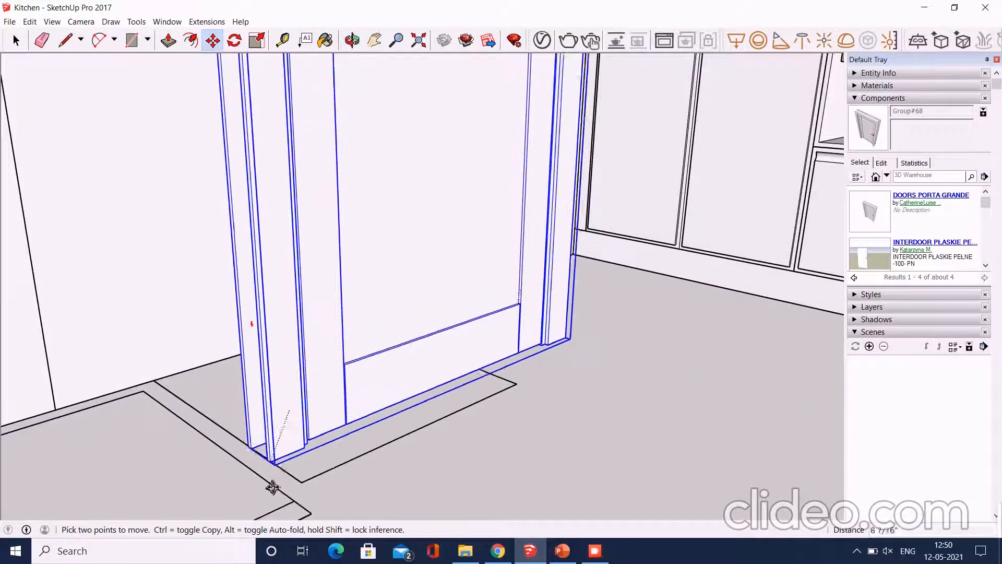
{"action": "scroll", "coordinate": [355, 407], "scroll_direction": "down", "scroll_amount": 3}
{"action": "middle_click_drag", "start_coordinate": [405, 274], "coordinate": [393, 326]}
{"action": "scroll", "coordinate": [384, 360], "scroll_direction": "up", "scroll_amount": 3}
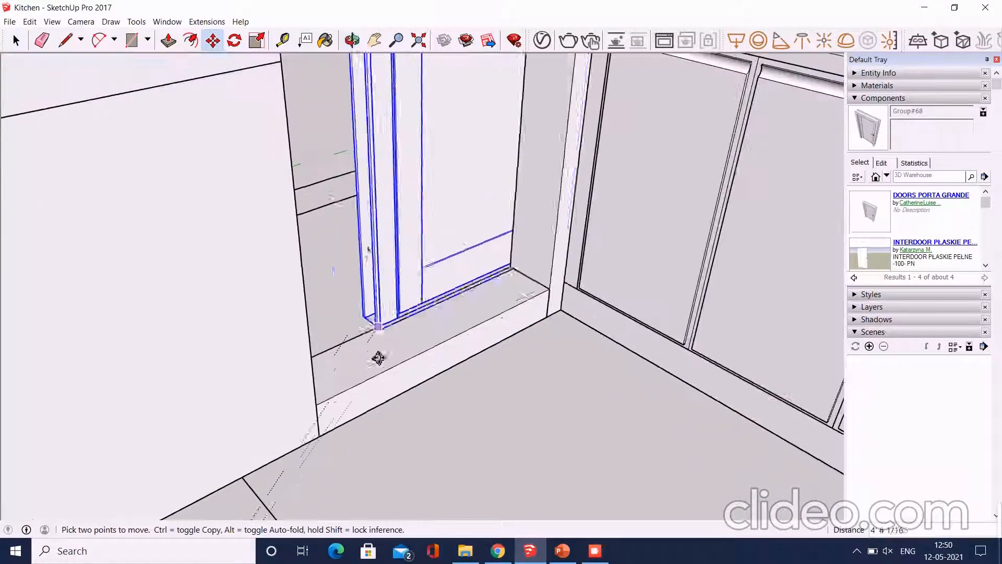
{"action": "left_click", "coordinate": [324, 416]}
{"action": "scroll", "coordinate": [329, 433], "scroll_direction": "down", "scroll_amount": 1}
{"action": "middle_click_drag", "start_coordinate": [498, 344], "coordinate": [474, 402]}
{"action": "key", "text": "space"}
{"action": "scroll", "coordinate": [443, 407], "scroll_direction": "down", "scroll_amount": 4}
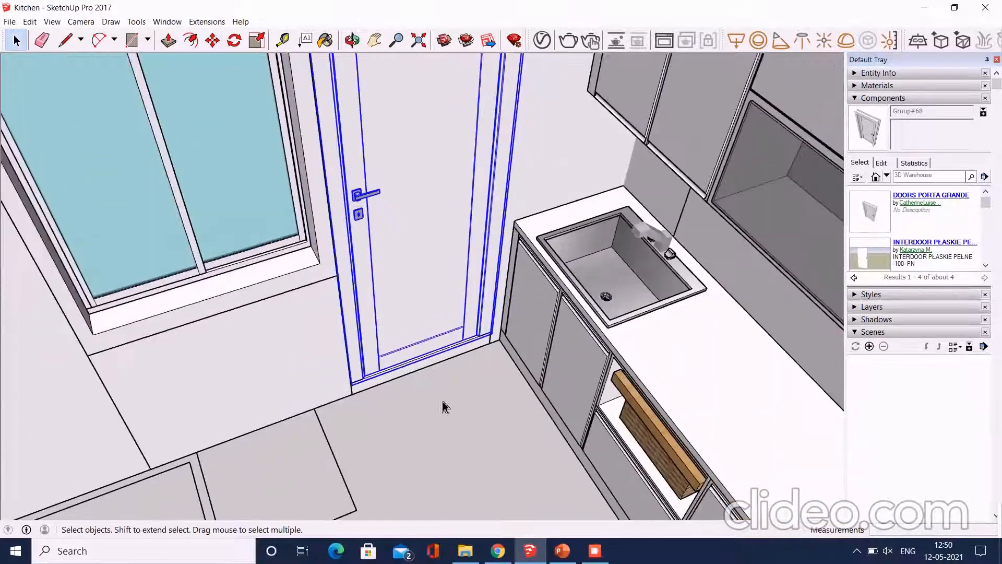
Examine the fitted door, the sink and the base cabinets with the wicker basket.
{"action": "middle_click_drag", "start_coordinate": [440, 368], "coordinate": [470, 220]}
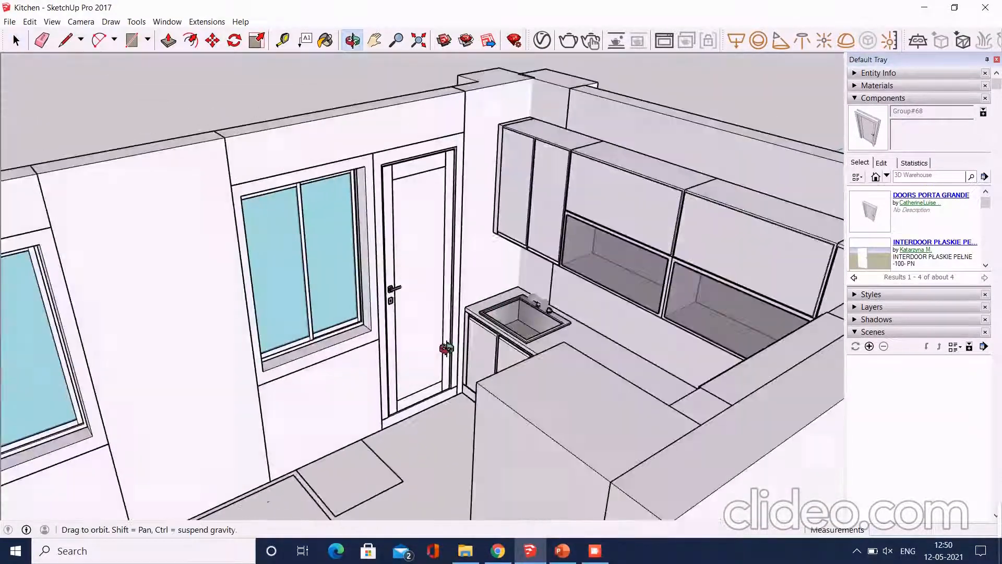
{"action": "scroll", "coordinate": [407, 188], "scroll_direction": "up", "scroll_amount": 3}
{"action": "left_click", "coordinate": [405, 197]}
{"action": "middle_click_drag", "start_coordinate": [405, 197], "coordinate": [481, 194]}
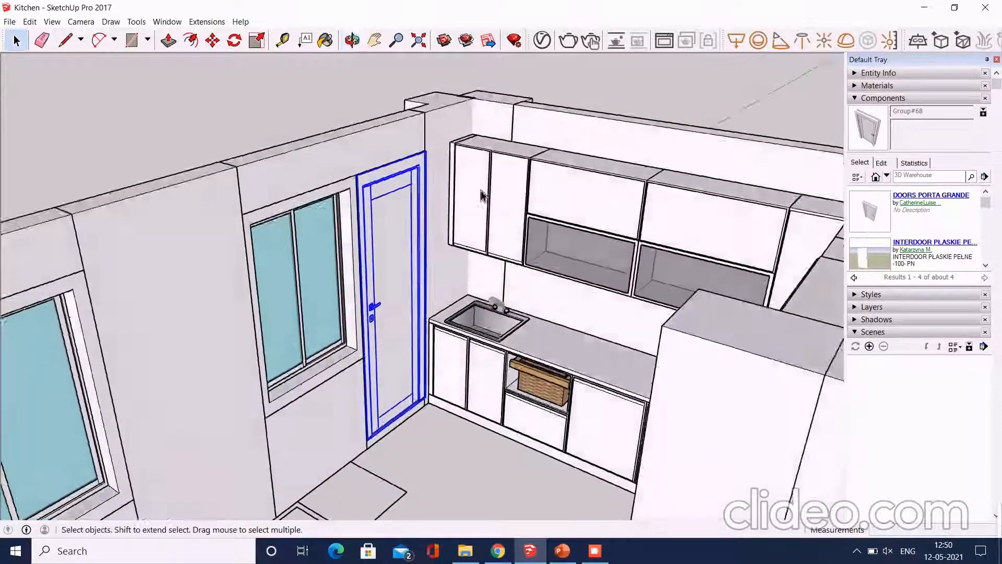
{"action": "scroll", "coordinate": [481, 194], "scroll_direction": "down", "scroll_amount": 2}
{"action": "middle_click_drag", "start_coordinate": [493, 313], "coordinate": [490, 214]}
{"action": "scroll", "coordinate": [491, 214], "scroll_direction": "up", "scroll_amount": 1}
{"action": "middle_click_drag", "start_coordinate": [477, 416], "coordinate": [484, 441]}
{"action": "scroll", "coordinate": [433, 337], "scroll_direction": "up", "scroll_amount": 10}
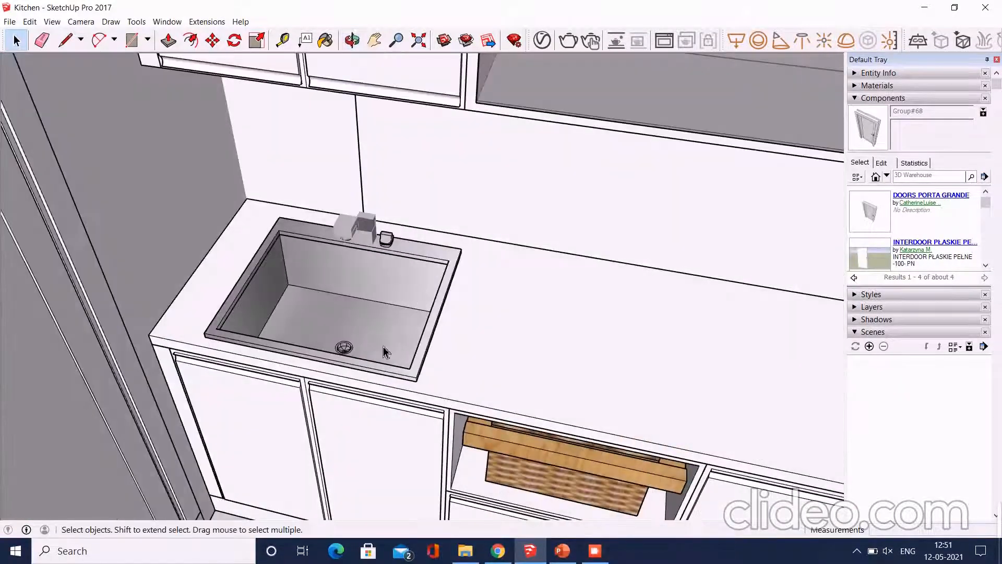
{"action": "left_click", "coordinate": [379, 324]}
{"action": "scroll", "coordinate": [379, 324], "scroll_direction": "down", "scroll_amount": 5}
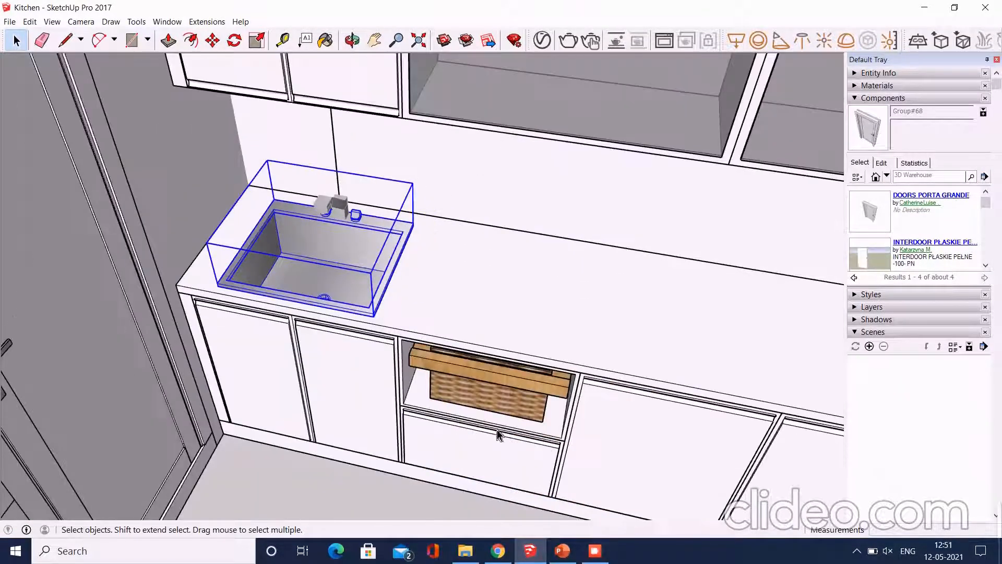
{"action": "scroll", "coordinate": [428, 340], "scroll_direction": "down", "scroll_amount": 4}
{"action": "middle_click_drag", "start_coordinate": [420, 477], "coordinate": [402, 434]}
{"action": "left_click", "coordinate": [392, 450]}
{"action": "scroll", "coordinate": [369, 386], "scroll_direction": "down", "scroll_amount": 3}
{"action": "middle_click_drag", "start_coordinate": [368, 392], "coordinate": [394, 287]}
{"action": "scroll", "coordinate": [327, 283], "scroll_direction": "down", "scroll_amount": 3}
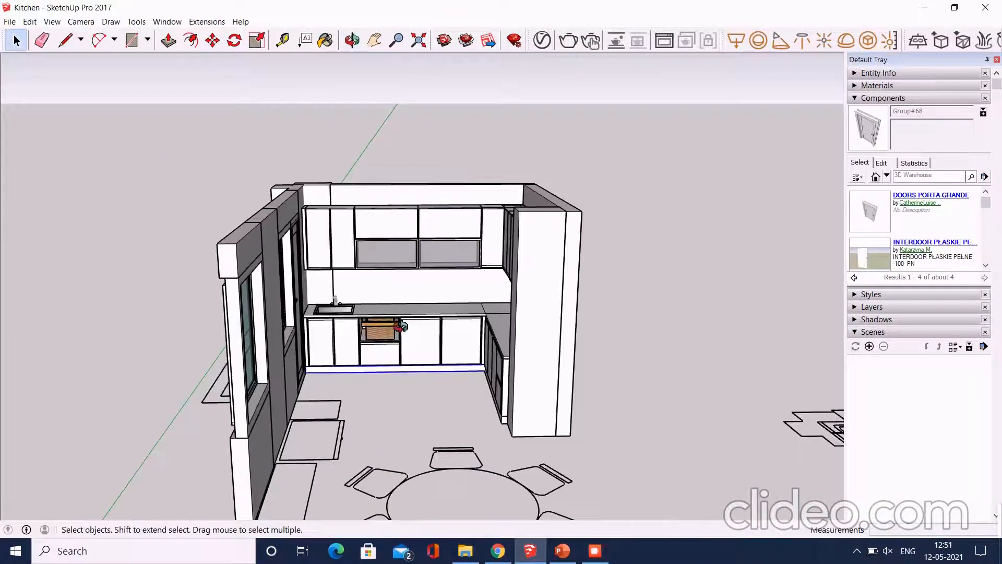
Examine the other cabinet run and the windows and door from outside the kitchen.
{"action": "middle_click_drag", "start_coordinate": [403, 326], "coordinate": [603, 439]}
{"action": "scroll", "coordinate": [602, 439], "scroll_direction": "up", "scroll_amount": 6}
{"action": "middle_click_drag", "start_coordinate": [506, 414], "coordinate": [447, 467]}
{"action": "scroll", "coordinate": [383, 308], "scroll_direction": "down", "scroll_amount": 3}
{"action": "middle_click_drag", "start_coordinate": [382, 308], "coordinate": [505, 403]}
{"action": "scroll", "coordinate": [447, 407], "scroll_direction": "up", "scroll_amount": 3}
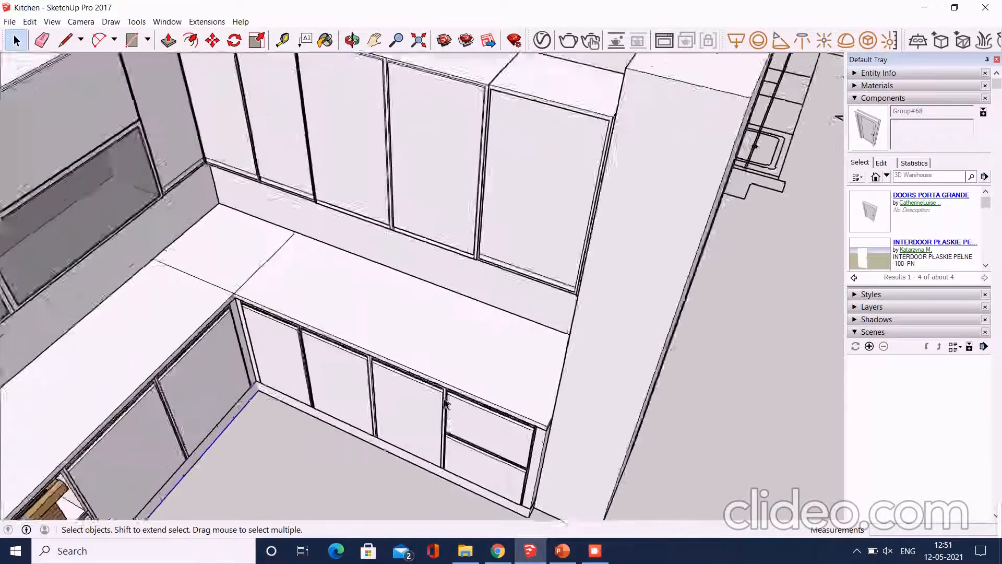
{"action": "scroll", "coordinate": [426, 222], "scroll_direction": "down", "scroll_amount": 1}
{"action": "scroll", "coordinate": [425, 221], "scroll_direction": "down", "scroll_amount": 5}
{"action": "middle_click_drag", "start_coordinate": [425, 222], "coordinate": [400, 213]}
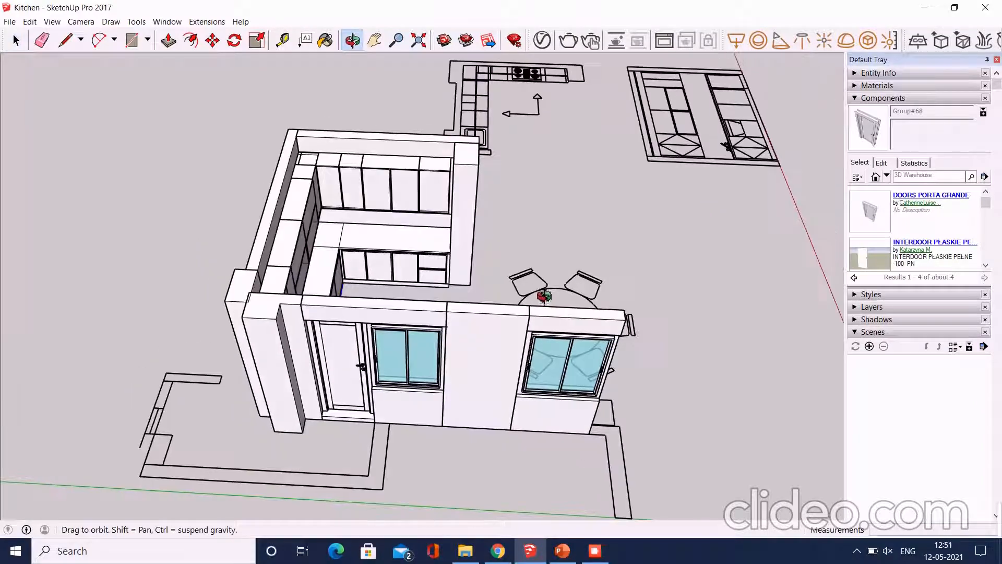
Search the 3D Warehouse for "stove" and browse the results for a model to suit the empty countertop.
{"action": "scroll", "coordinate": [399, 214], "scroll_direction": "up", "scroll_amount": 4}
{"action": "scroll", "coordinate": [399, 214], "scroll_direction": "up", "scroll_amount": 3}
{"action": "middle_click_drag", "start_coordinate": [358, 275], "coordinate": [475, 327]}
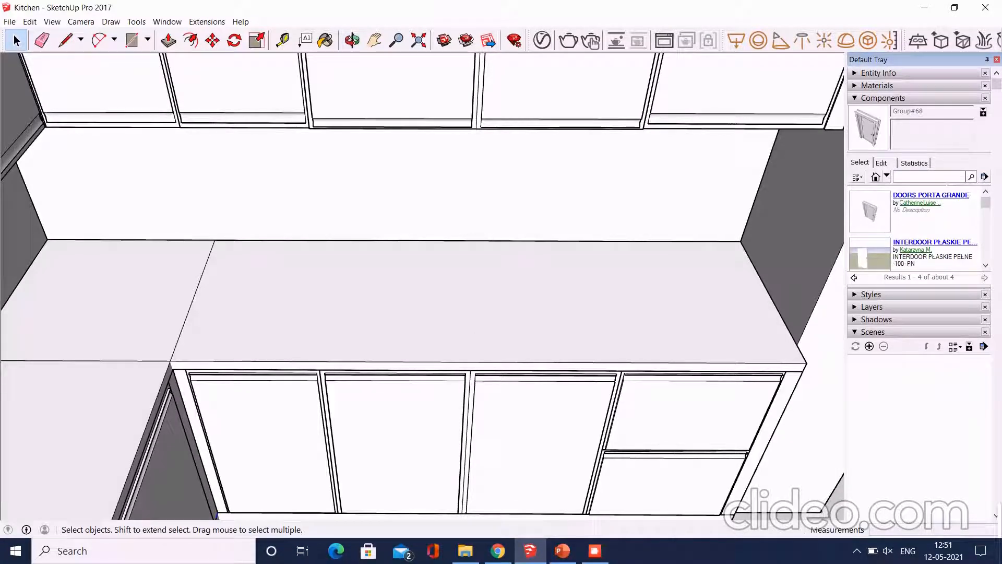
{"action": "type", "text": "stove"}
{"action": "key", "text": "Return"}
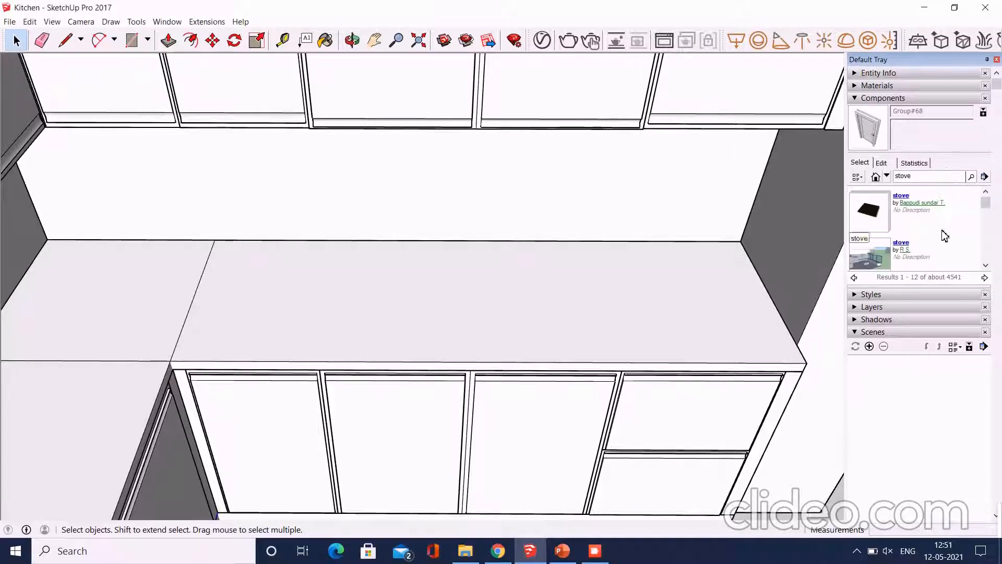
{"action": "scroll", "coordinate": [944, 236], "scroll_direction": "down", "scroll_amount": 1}
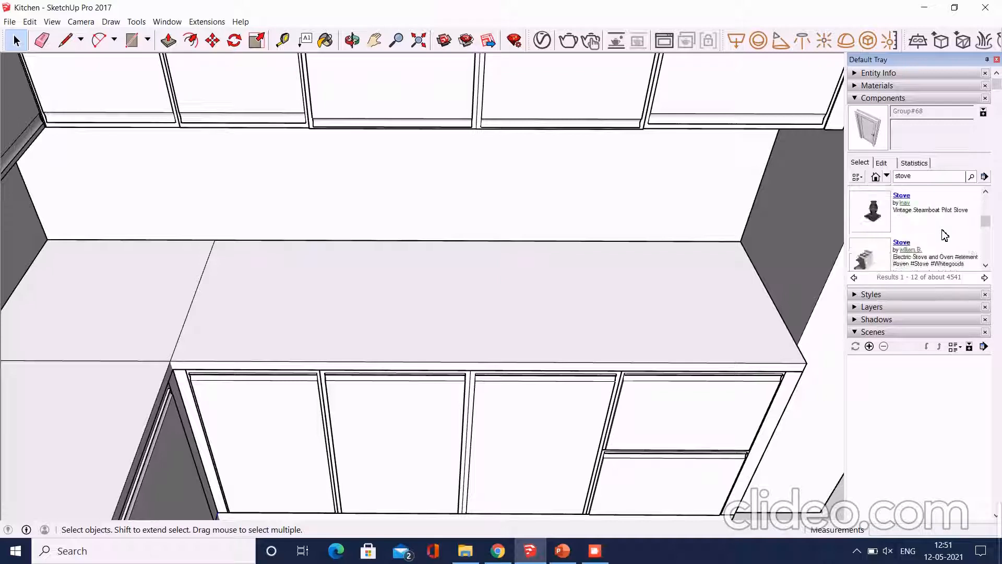
{"action": "scroll", "coordinate": [944, 236], "scroll_direction": "down", "scroll_amount": 1}
{"action": "scroll", "coordinate": [944, 235], "scroll_direction": "down", "scroll_amount": 2}
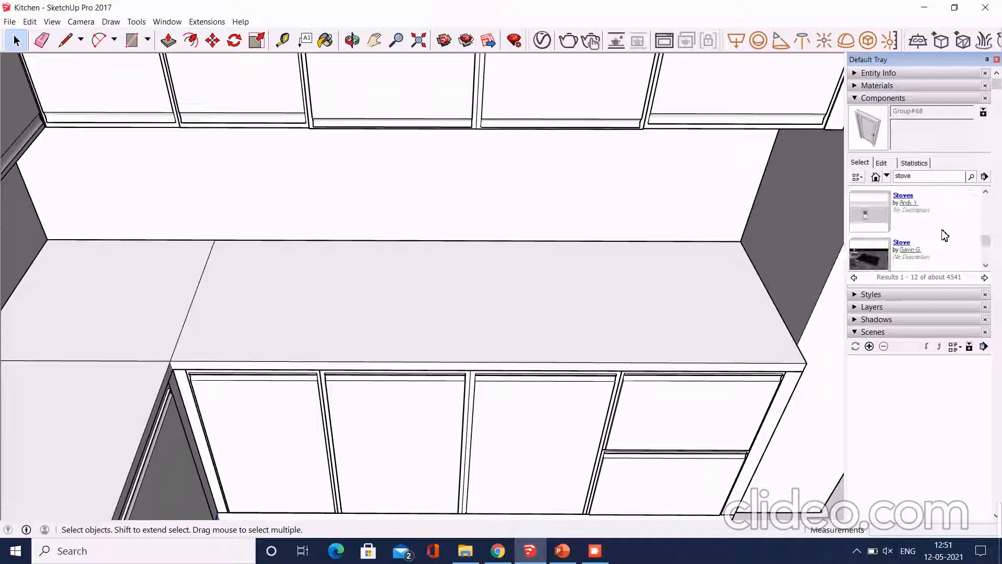
{"action": "scroll", "coordinate": [945, 236], "scroll_direction": "down", "scroll_amount": 2}
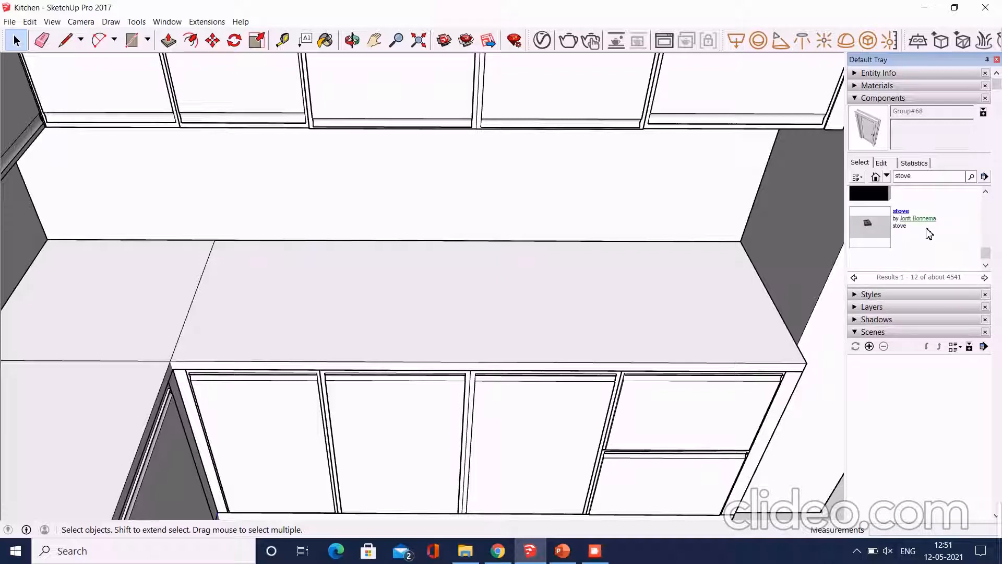
Try the last listed stove model on the kitchen floor, and delete it.
{"action": "left_click", "coordinate": [911, 227]}
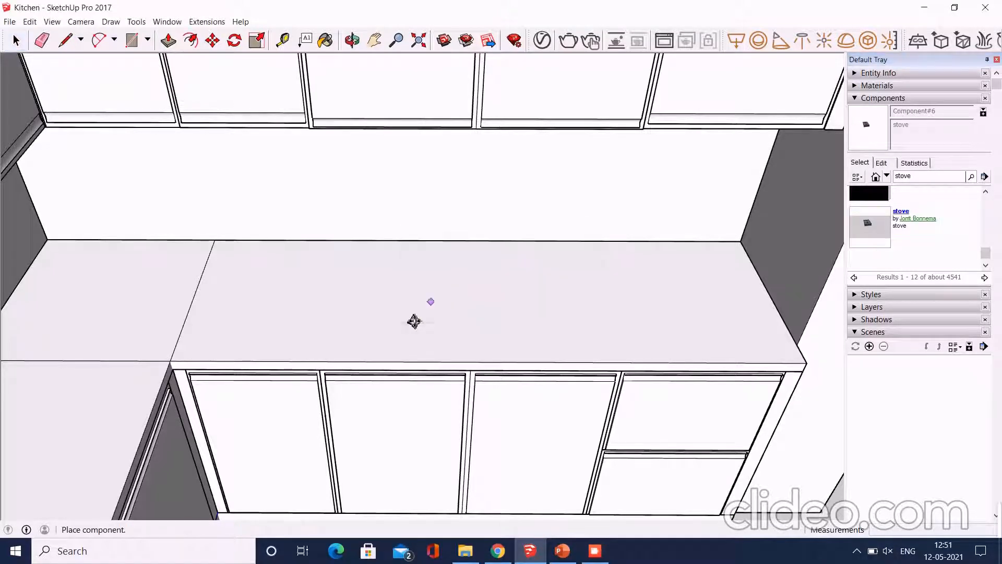
{"action": "scroll", "coordinate": [522, 310], "scroll_direction": "down", "scroll_amount": 3}
{"action": "middle_click_drag", "start_coordinate": [528, 315], "coordinate": [445, 321]}
{"action": "scroll", "coordinate": [449, 264], "scroll_direction": "down", "scroll_amount": 3}
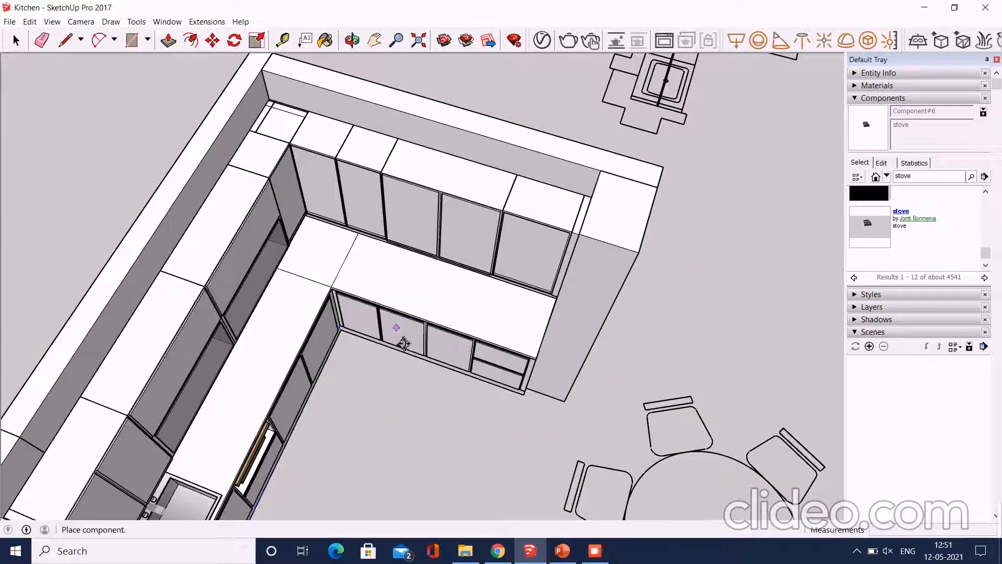
{"action": "left_click", "coordinate": [421, 526]}
{"action": "scroll", "coordinate": [396, 422], "scroll_direction": "up", "scroll_amount": 6}
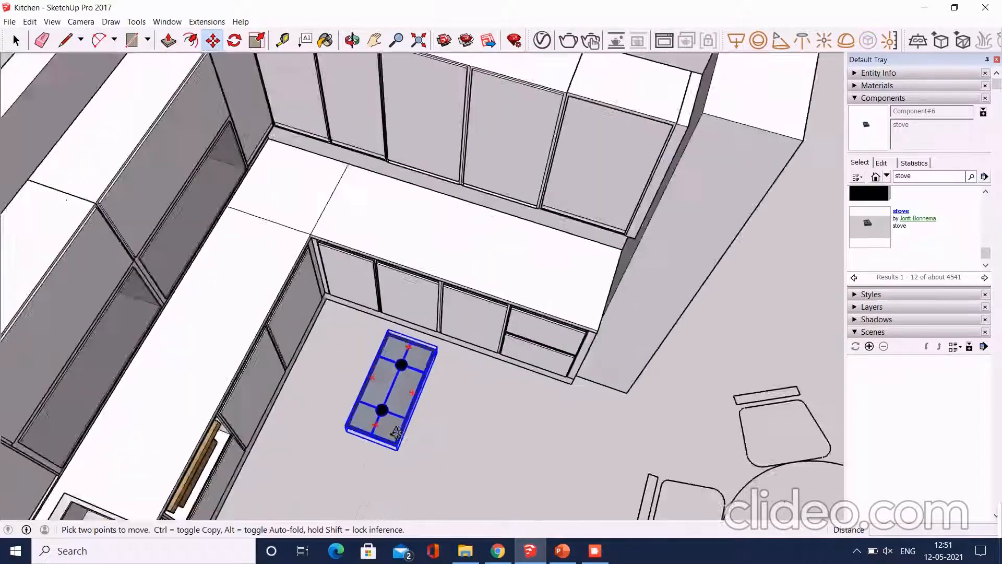
{"action": "middle_click_drag", "start_coordinate": [426, 459], "coordinate": [338, 353]}
{"action": "key", "text": "space"}
{"action": "key", "text": "Delete"}
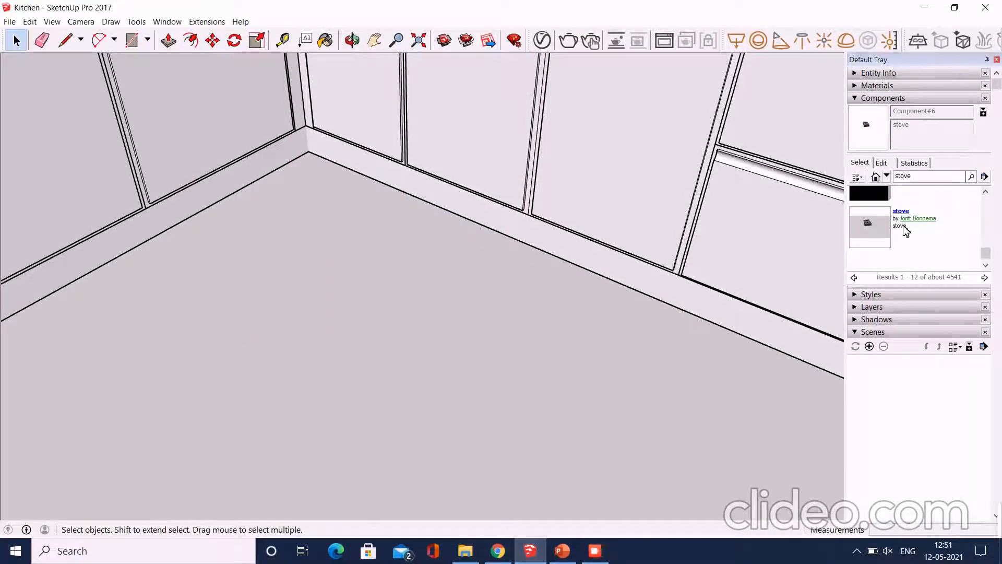
Choose the COOKTOP BRASTEMP 5 model from a stove collection and place it at the countertop's front edge above the base cabinets.
{"action": "scroll", "coordinate": [905, 225], "scroll_direction": "up", "scroll_amount": 2}
{"action": "left_click", "coordinate": [882, 214]}
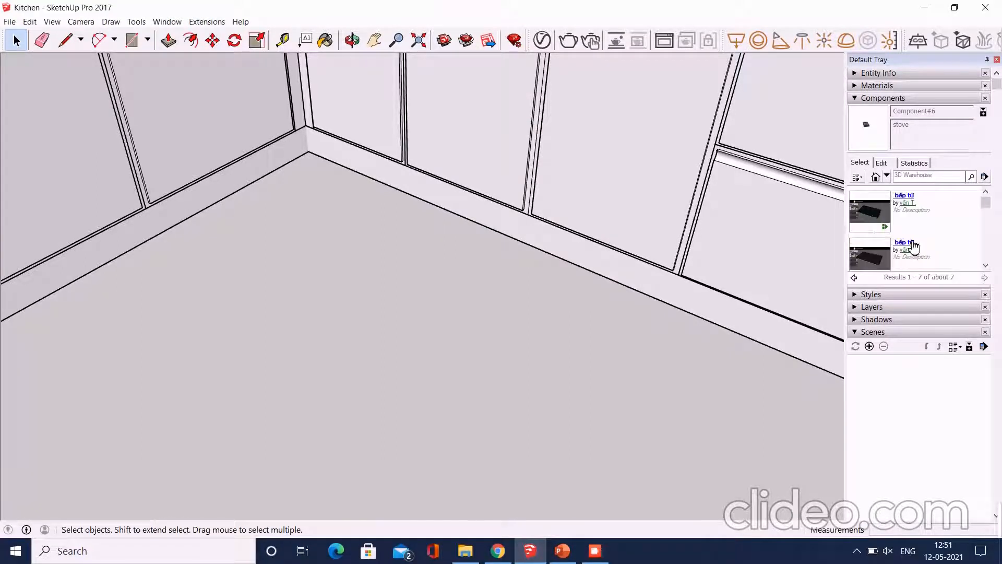
{"action": "scroll", "coordinate": [913, 247], "scroll_direction": "down", "scroll_amount": 5}
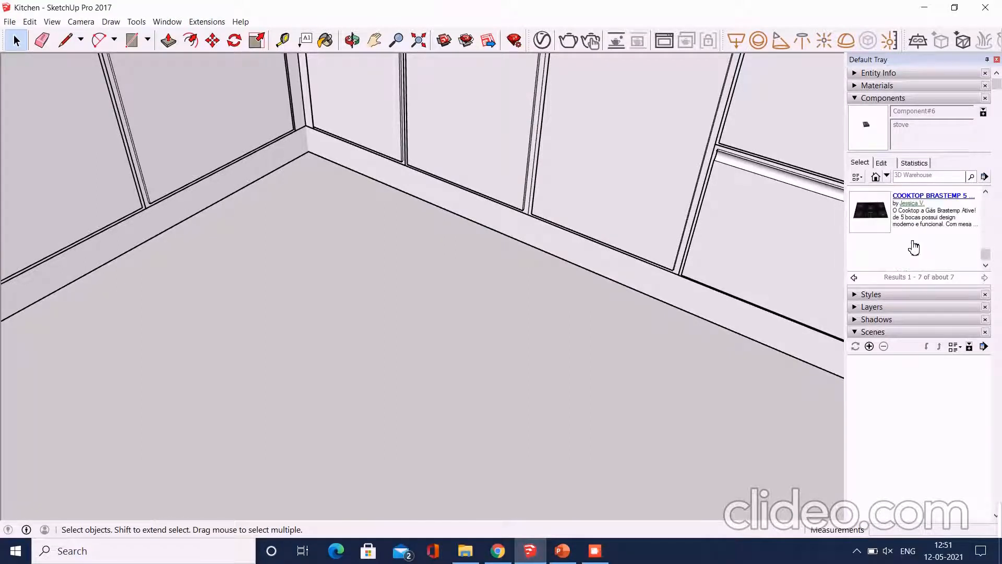
{"action": "left_click", "coordinate": [884, 219]}
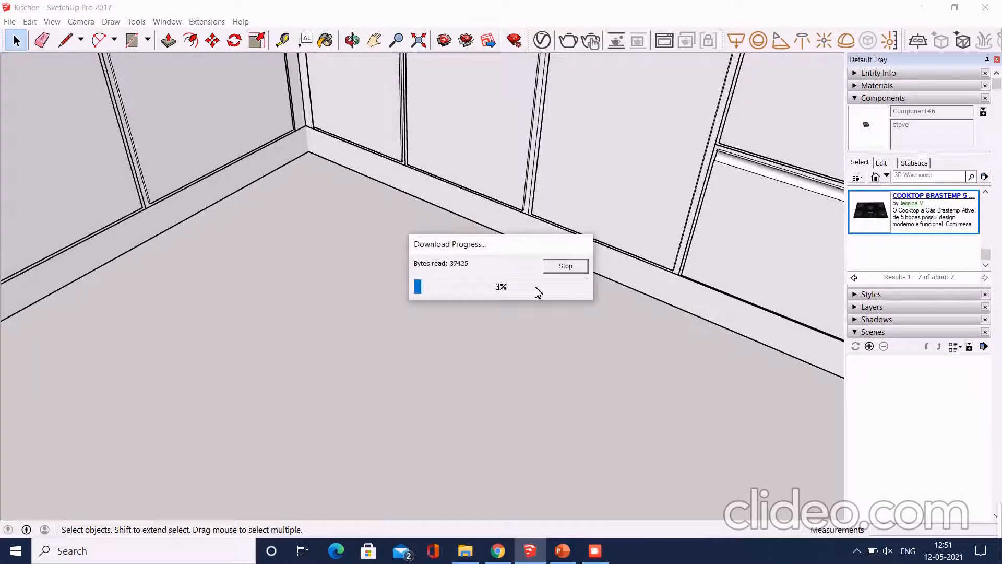
{"action": "scroll", "coordinate": [538, 291], "scroll_direction": "down", "scroll_amount": 10}
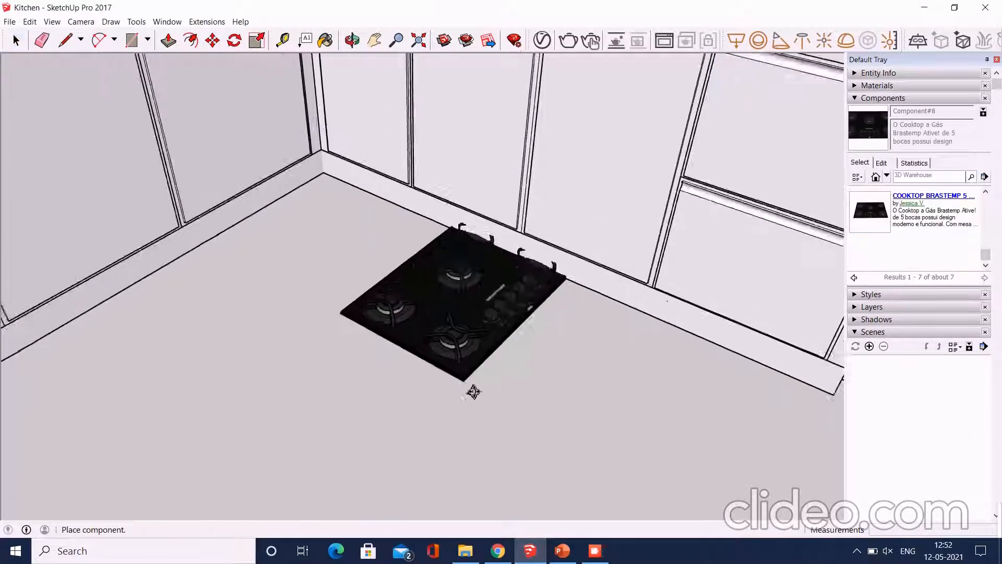
{"action": "scroll", "coordinate": [498, 226], "scroll_direction": "up", "scroll_amount": 6}
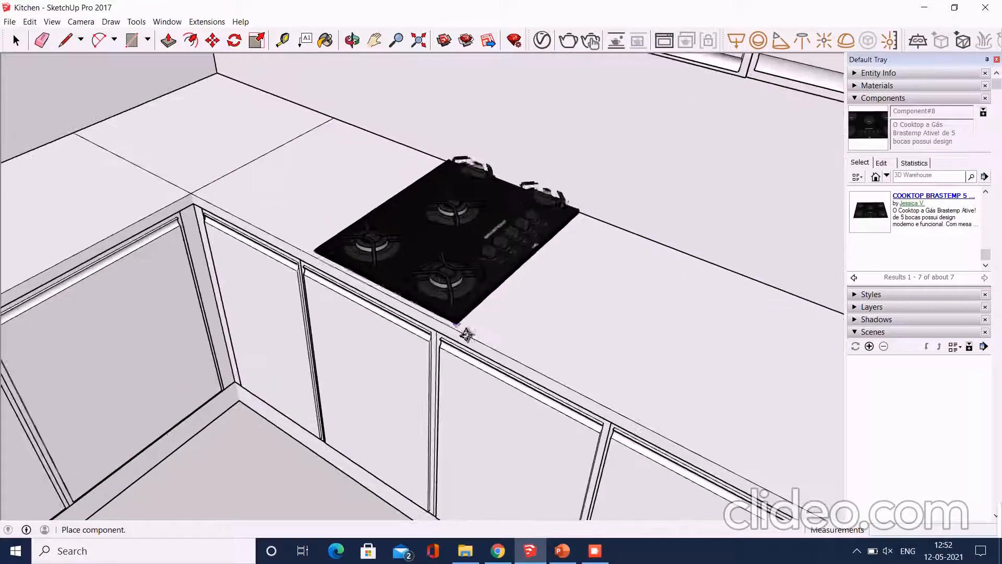
{"action": "left_click", "coordinate": [450, 328]}
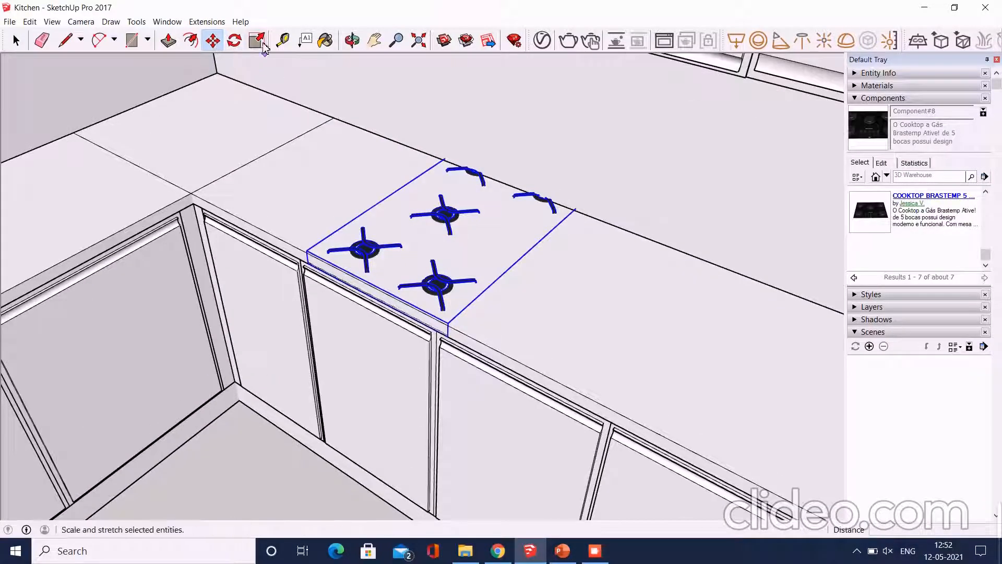
Move the cooktop up slightly so its black top rests on the countertop surface.
{"action": "middle_click_drag", "start_coordinate": [462, 329], "coordinate": [495, 325]}
{"action": "left_click", "coordinate": [433, 292]}
{"action": "left_click", "coordinate": [427, 275]}
Rotate the cooktop a quarter turn on the countertop so its control knobs face the counter's front edge.
{"action": "left_click", "coordinate": [234, 42]}
{"action": "scroll", "coordinate": [235, 147], "scroll_direction": "down", "scroll_amount": 3}
{"action": "scroll", "coordinate": [505, 295], "scroll_direction": "up", "scroll_amount": 2}
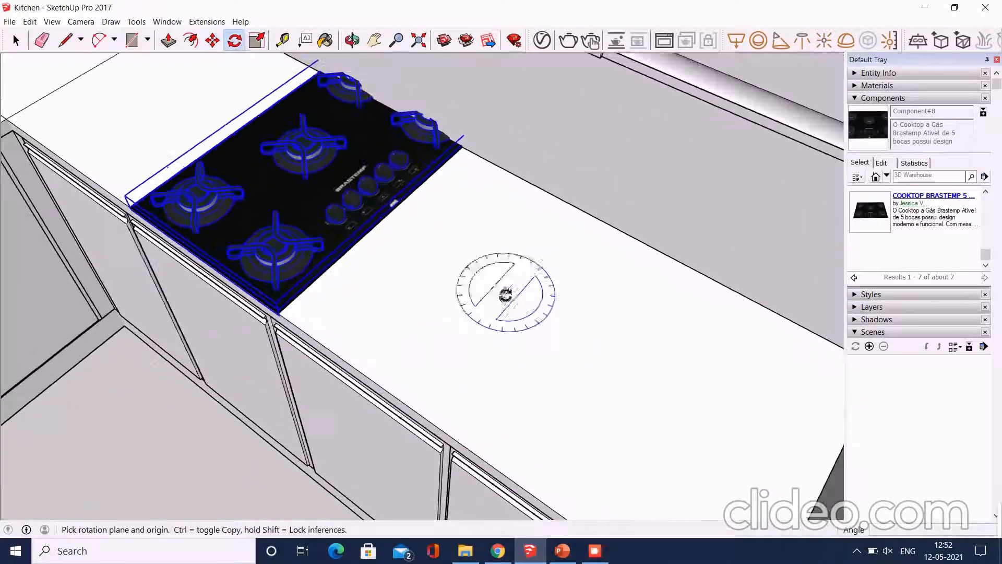
{"action": "left_click", "coordinate": [441, 305]}
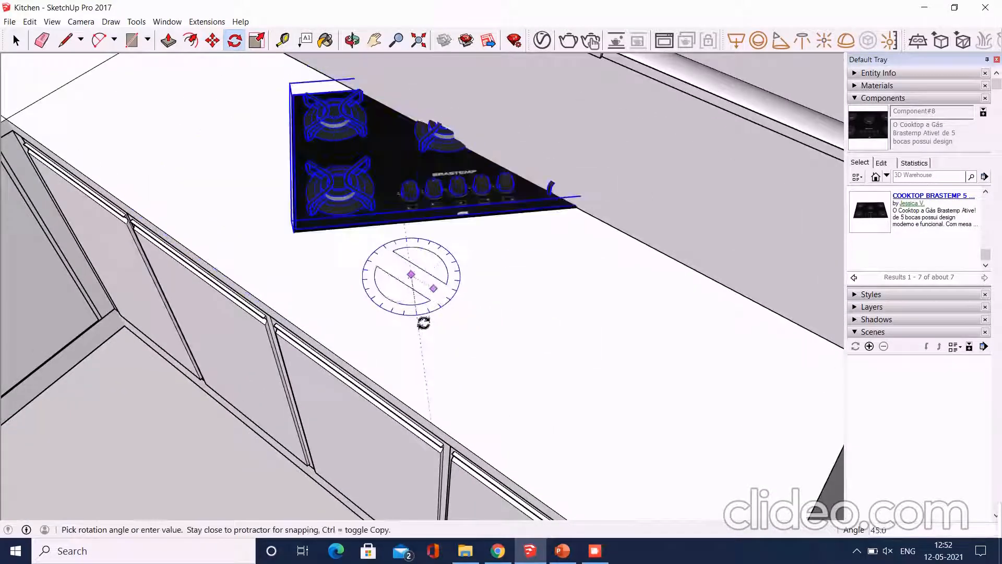
{"action": "left_click", "coordinate": [389, 320]}
{"action": "left_click", "coordinate": [214, 40]}
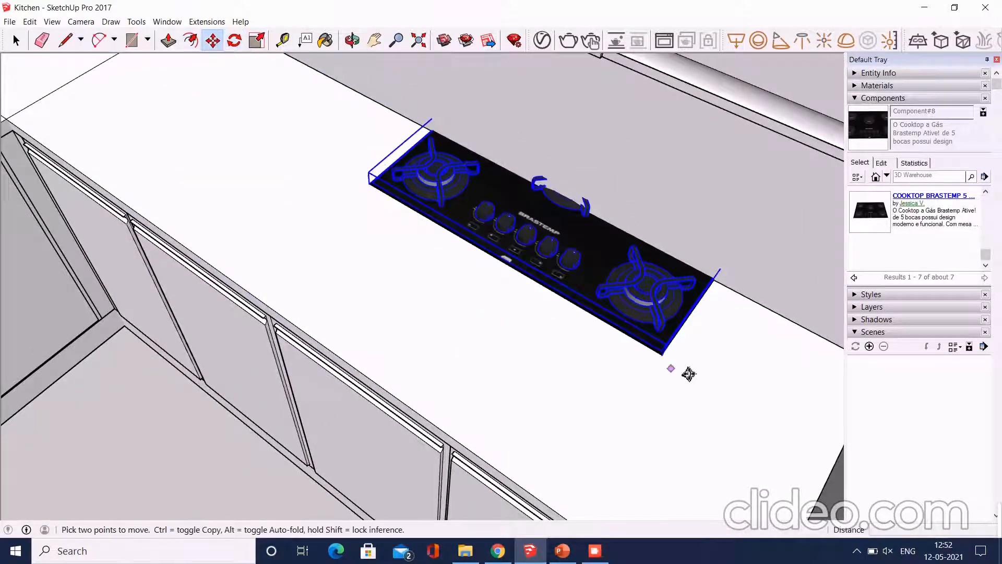
Slide the cooktop a short way along the countertop toward the kitchen's inner corner.
{"action": "middle_click_drag", "start_coordinate": [673, 367], "coordinate": [524, 307]}
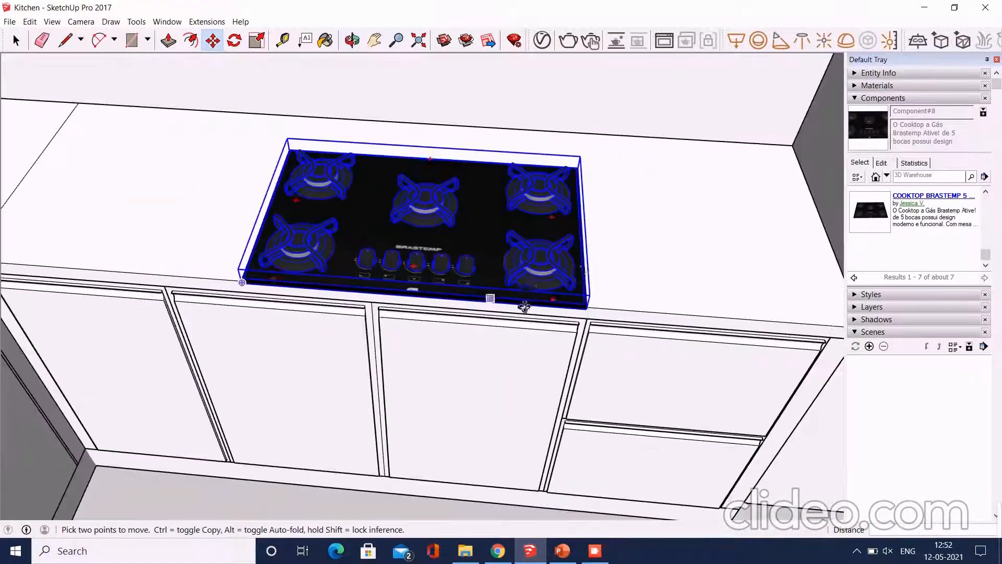
{"action": "left_click", "coordinate": [692, 236]}
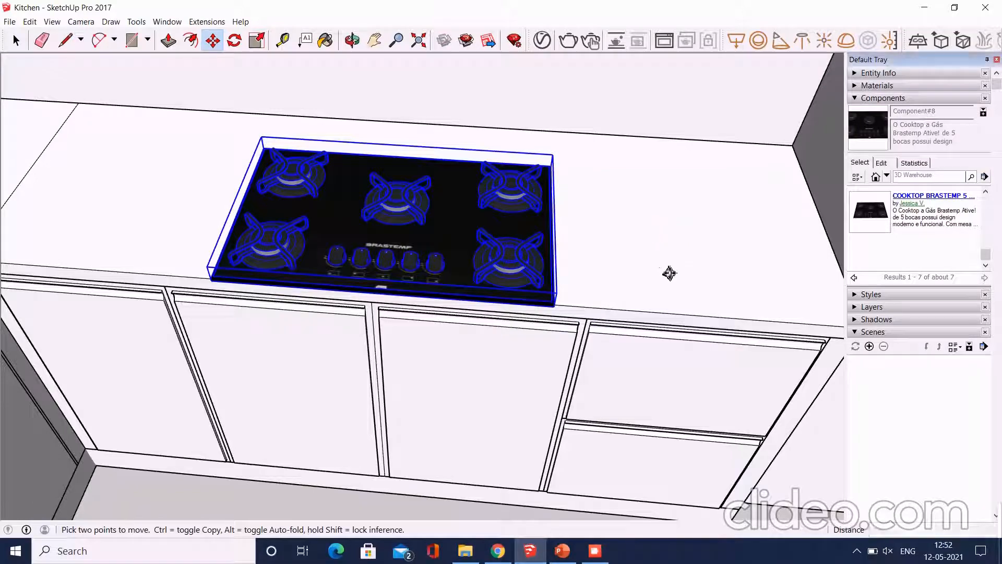
{"action": "middle_click_drag", "start_coordinate": [657, 245], "coordinate": [437, 232]}
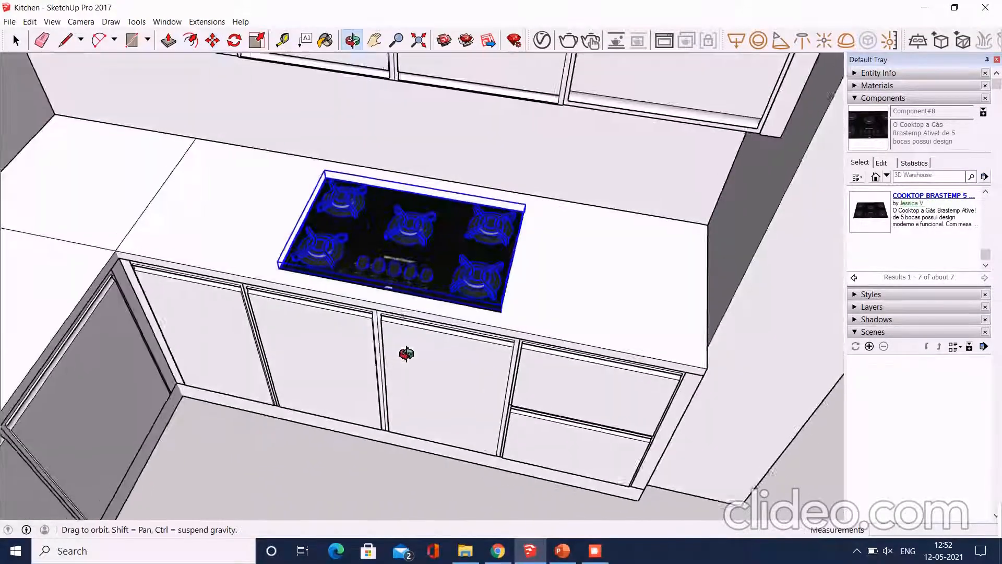
Enlarge the cooktop uniformly to a scale of 1.07 from its front corner.
{"action": "scroll", "coordinate": [437, 232], "scroll_direction": "up", "scroll_amount": 2}
{"action": "left_click", "coordinate": [255, 41]}
{"action": "scroll", "coordinate": [433, 295], "scroll_direction": "up", "scroll_amount": 2}
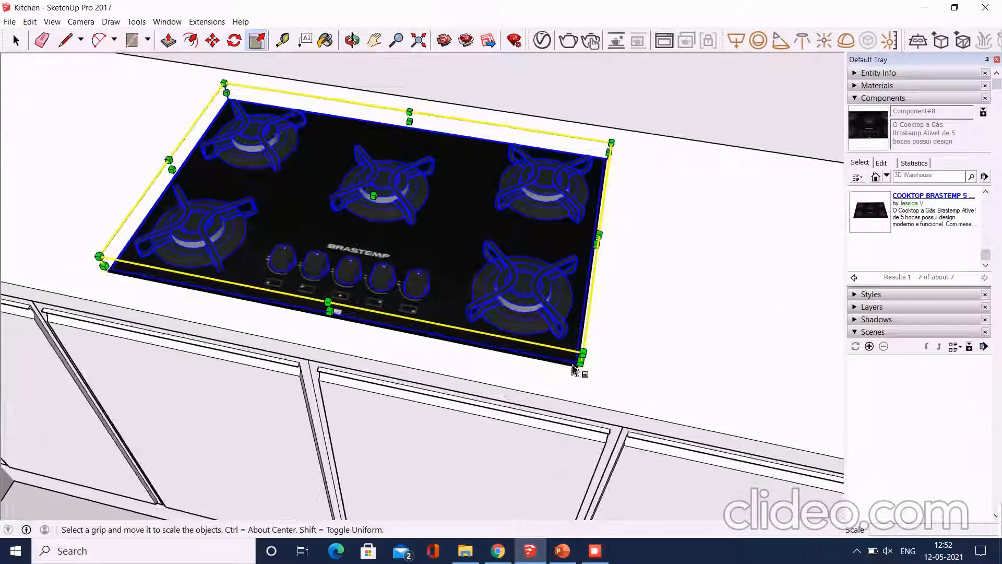
{"action": "left_click_drag", "start_coordinate": [589, 358], "coordinate": [607, 377]}
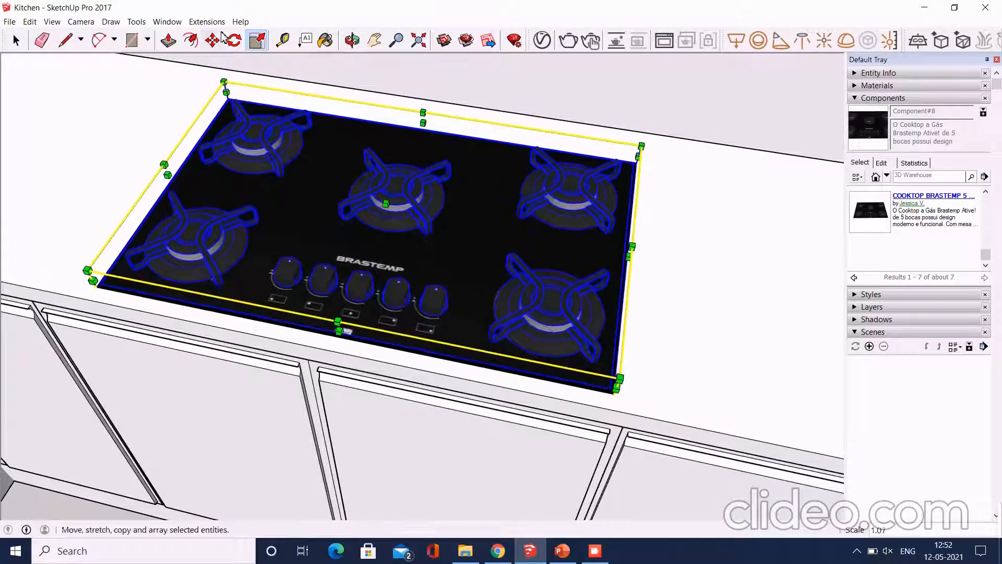
Enlarge the cooktop a little more in plan by scaling from its back corner toward the wall.
{"action": "scroll", "coordinate": [372, 360], "scroll_direction": "down", "scroll_amount": 3}
{"action": "middle_click_drag", "start_coordinate": [372, 360], "coordinate": [424, 264]}
{"action": "scroll", "coordinate": [424, 264], "scroll_direction": "up", "scroll_amount": 1}
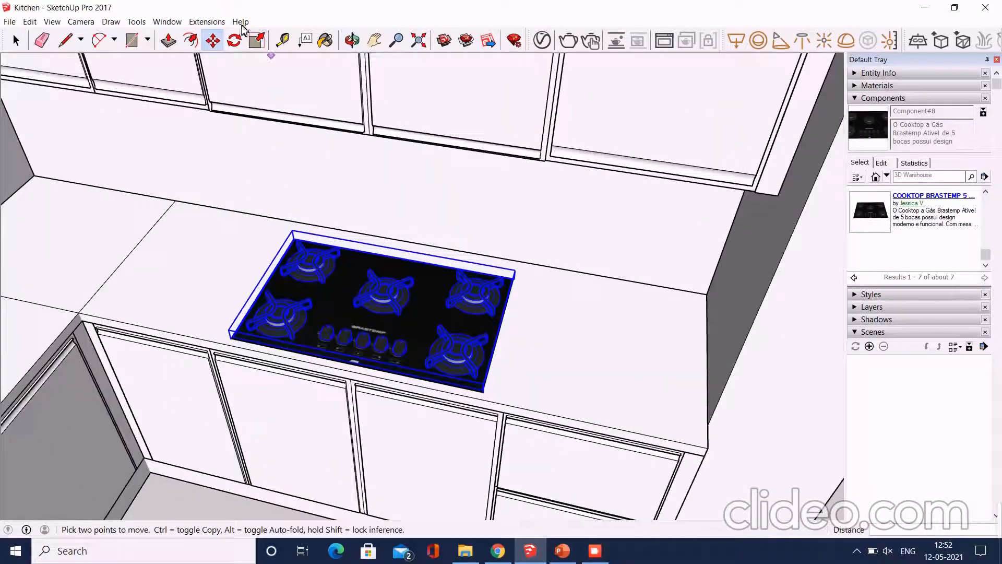
{"action": "scroll", "coordinate": [528, 264], "scroll_direction": "up", "scroll_amount": 3}
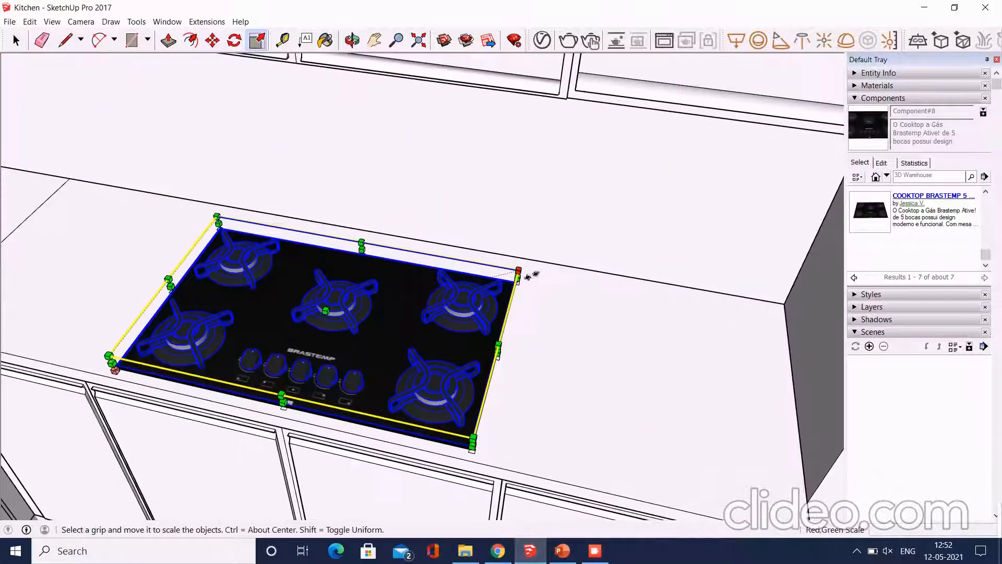
{"action": "left_click_drag", "start_coordinate": [531, 275], "coordinate": [551, 246]}
{"action": "left_click", "coordinate": [212, 41]}
Shift the enlarged cooktop slightly across the countertop to position it between the front edge and the wall, and deselect it.
{"action": "scroll", "coordinate": [480, 271], "scroll_direction": "down", "scroll_amount": 2}
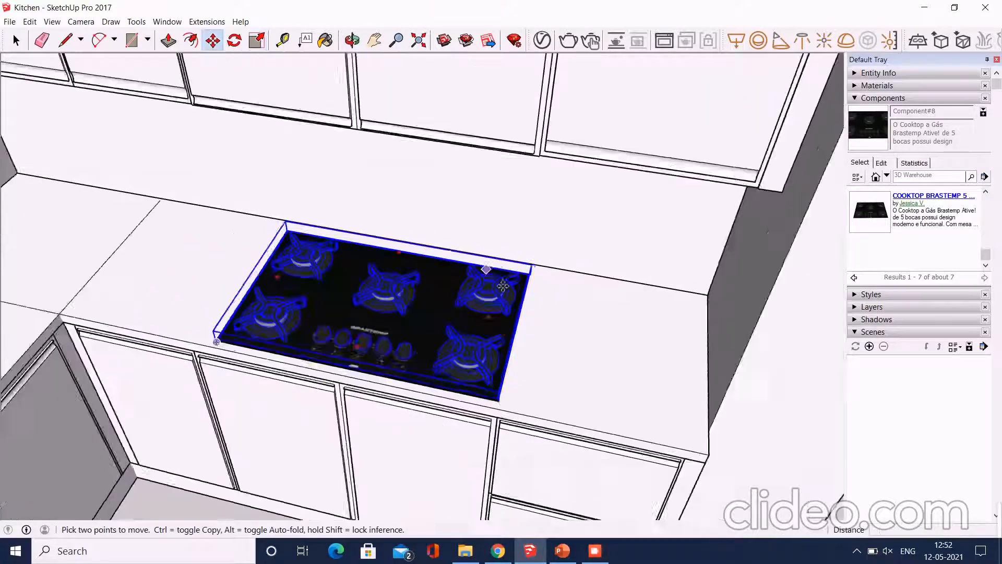
{"action": "middle_click_drag", "start_coordinate": [488, 268], "coordinate": [562, 339]}
{"action": "scroll", "coordinate": [562, 339], "scroll_direction": "up", "scroll_amount": 3}
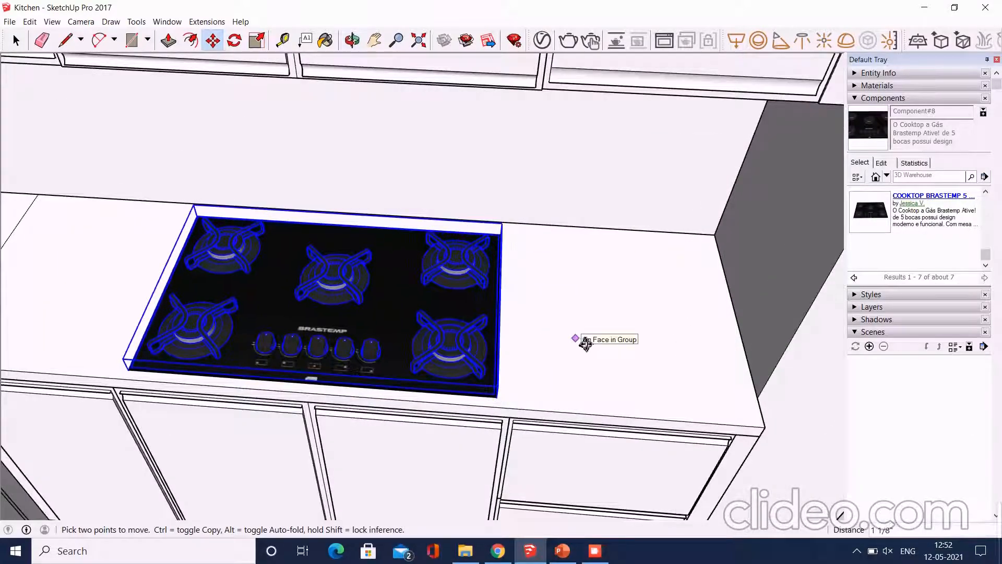
{"action": "scroll", "coordinate": [557, 336], "scroll_direction": "down", "scroll_amount": 3}
{"action": "middle_click_drag", "start_coordinate": [522, 240], "coordinate": [424, 377]}
{"action": "scroll", "coordinate": [424, 377], "scroll_direction": "up", "scroll_amount": 3}
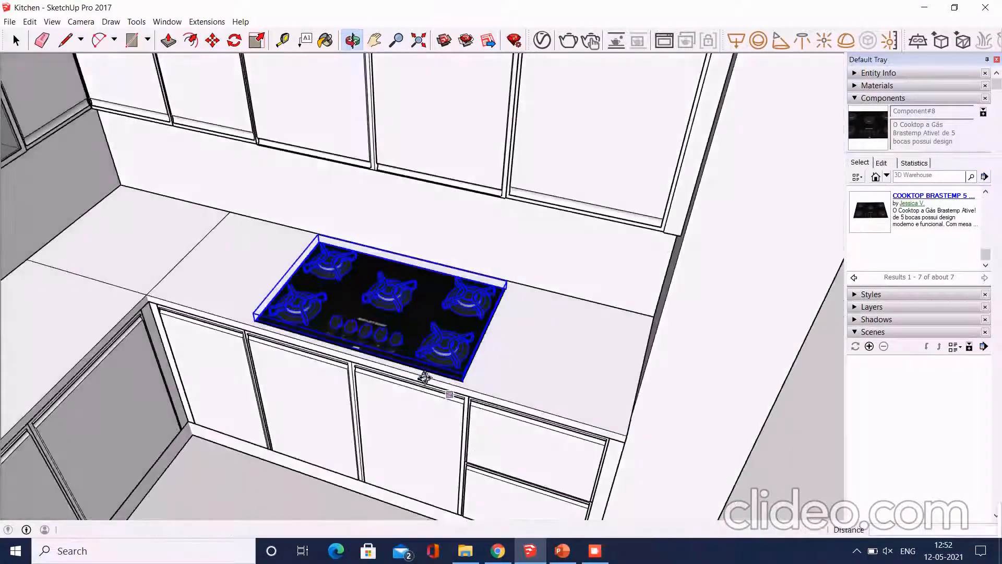
{"action": "left_click", "coordinate": [516, 376]}
Examine the cooktop's fit on the countertop and its alignment with the wall cabinets above.
{"action": "middle_click_drag", "start_coordinate": [516, 376], "coordinate": [404, 269]}
{"action": "scroll", "coordinate": [369, 265], "scroll_direction": "up", "scroll_amount": 3}
{"action": "middle_click_drag", "start_coordinate": [386, 355], "coordinate": [320, 519]}
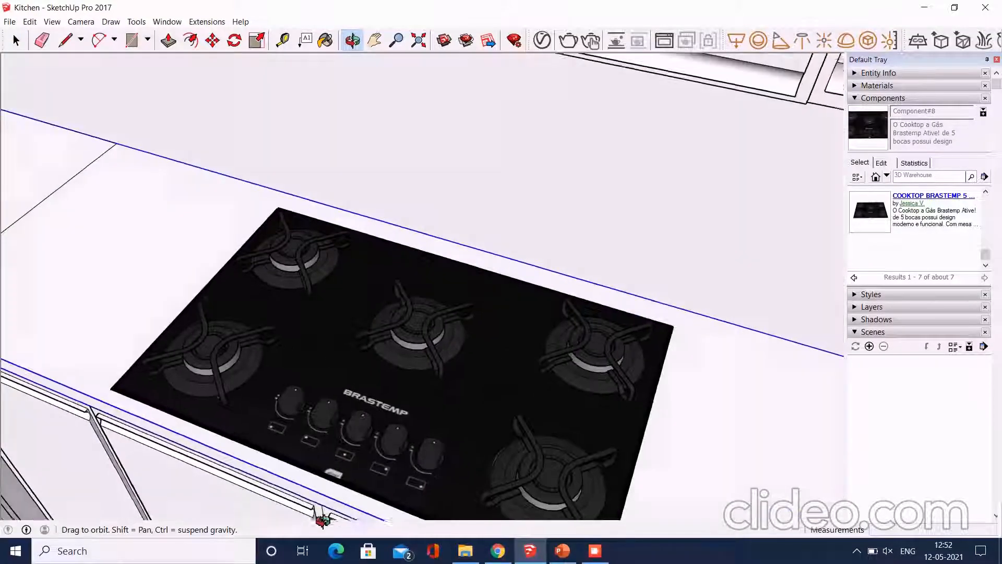
{"action": "scroll", "coordinate": [318, 360], "scroll_direction": "down", "scroll_amount": 3}
{"action": "middle_click_drag", "start_coordinate": [367, 402], "coordinate": [444, 346]}
{"action": "scroll", "coordinate": [351, 372], "scroll_direction": "up", "scroll_amount": 3}
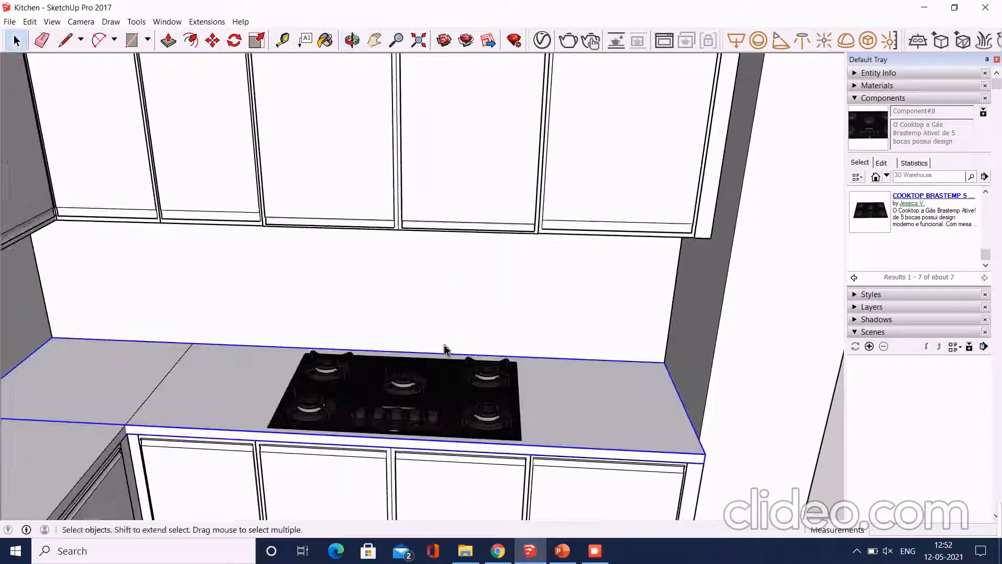
{"action": "scroll", "coordinate": [426, 337], "scroll_direction": "up", "scroll_amount": 3}
{"action": "scroll", "coordinate": [345, 459], "scroll_direction": "down", "scroll_amount": 6}
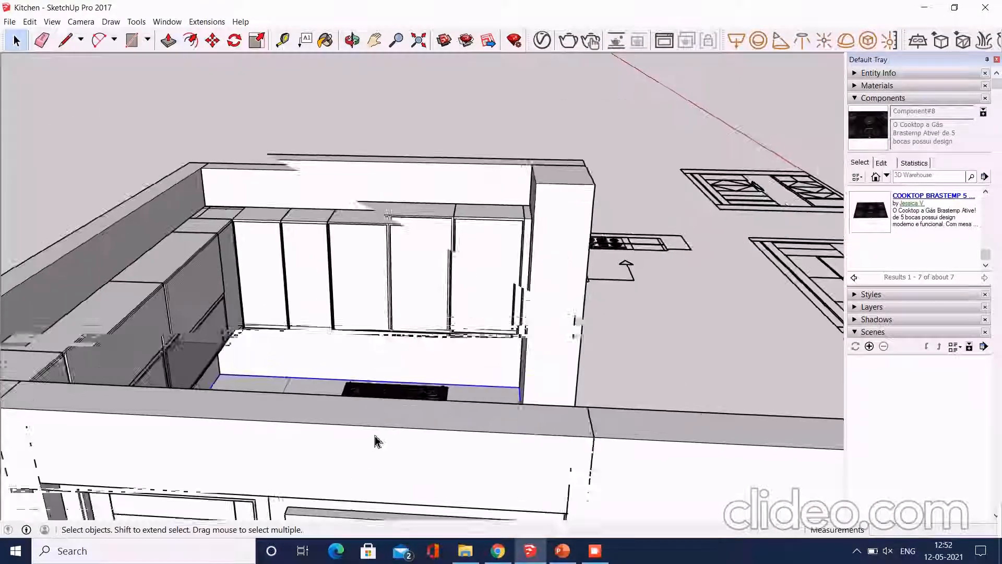
{"action": "scroll", "coordinate": [415, 389], "scroll_direction": "up", "scroll_amount": 3}
{"action": "scroll", "coordinate": [415, 392], "scroll_direction": "up", "scroll_amount": 2}
Shorten the two-door wall cabinet above the cooktop from its underside to a scale of 0.92.
{"action": "middle_click_drag", "start_coordinate": [415, 392], "coordinate": [340, 139]}
{"action": "scroll", "coordinate": [438, 300], "scroll_direction": "up", "scroll_amount": 3}
{"action": "left_click", "coordinate": [435, 221]}
{"action": "scroll", "coordinate": [340, 138], "scroll_direction": "up", "scroll_amount": 1}
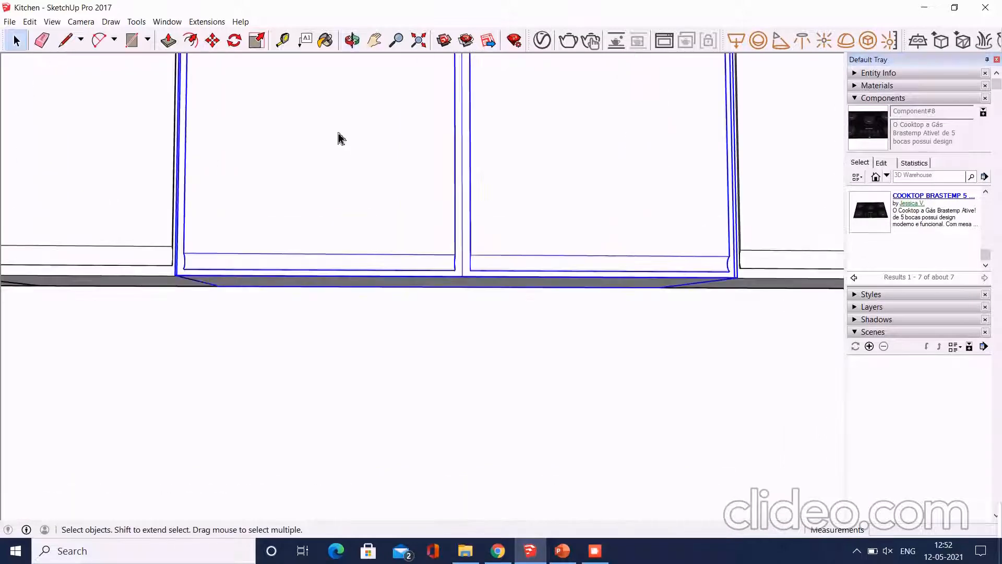
{"action": "middle_click_drag", "start_coordinate": [216, 52], "coordinate": [285, 54]}
{"action": "left_click", "coordinate": [285, 41]}
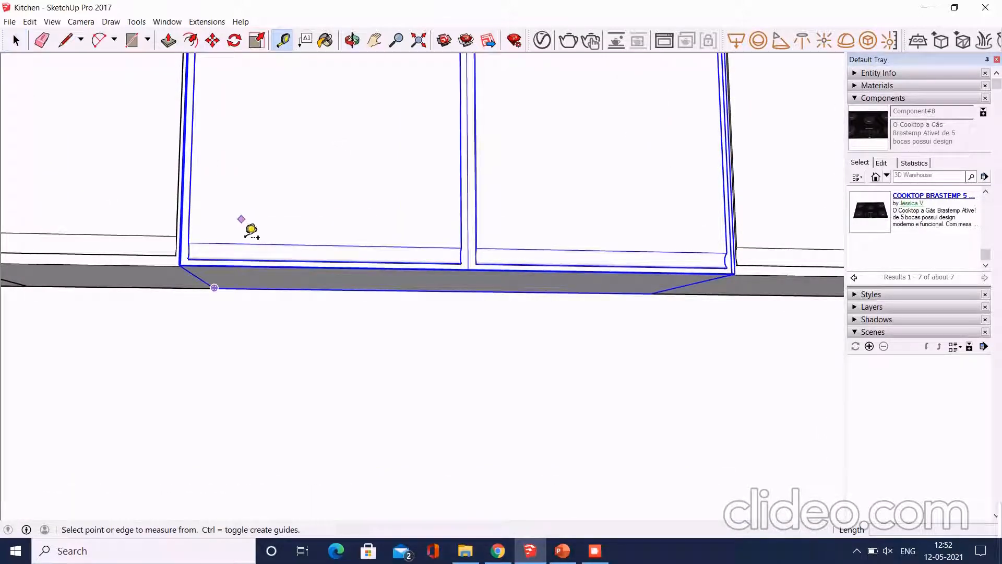
{"action": "key", "text": "s"}
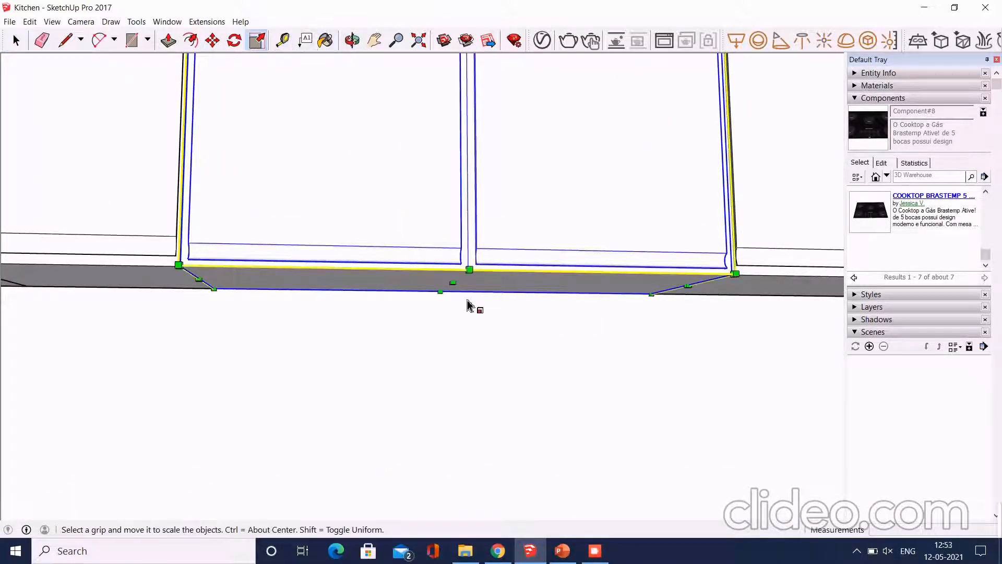
{"action": "left_click_drag", "start_coordinate": [459, 284], "coordinate": [454, 247]}
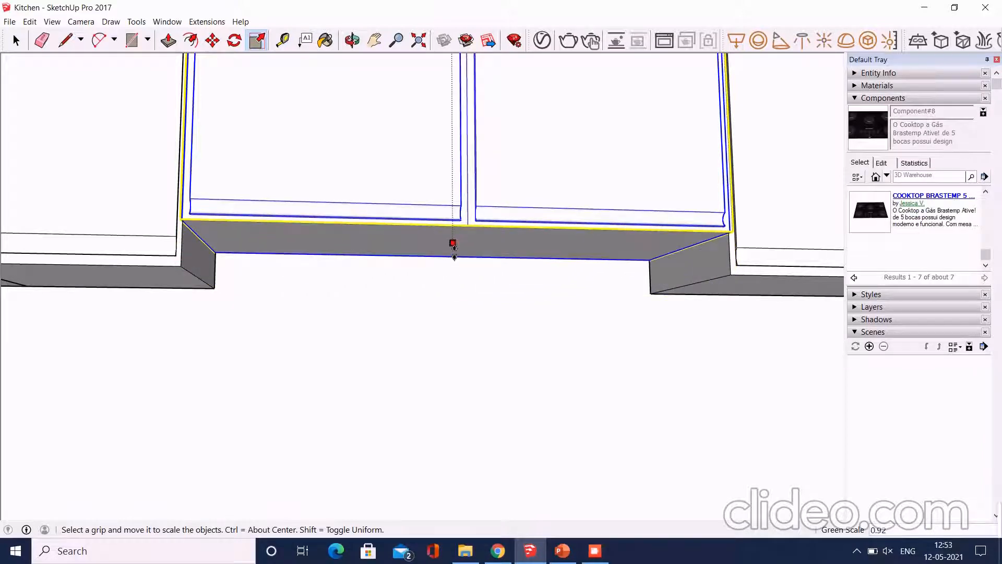
{"action": "scroll", "coordinate": [434, 324], "scroll_direction": "down", "scroll_amount": 2}
{"action": "key", "text": "space"}
Search the 3D Warehouse for "chimney" and browse the listed models for a kitchen chimney.
{"action": "middle_click_drag", "start_coordinate": [434, 324], "coordinate": [327, 328]}
{"action": "scroll", "coordinate": [402, 275], "scroll_direction": "down", "scroll_amount": 3}
{"action": "scroll", "coordinate": [384, 340], "scroll_direction": "up", "scroll_amount": 1}
{"action": "left_click", "coordinate": [467, 347]}
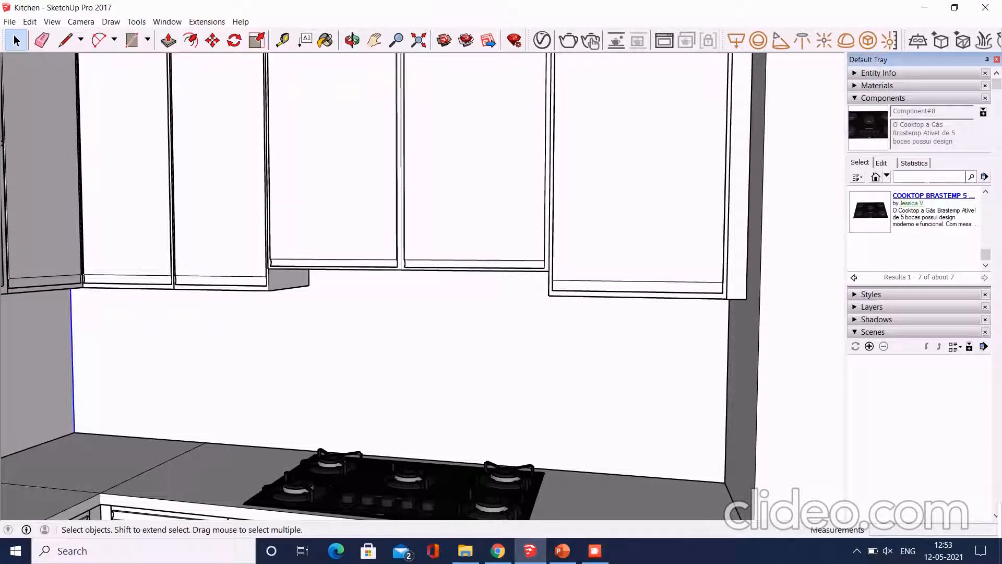
{"action": "left_click", "coordinate": [922, 176]}
{"action": "type", "text": "chimney"}
{"action": "key", "text": "Return"}
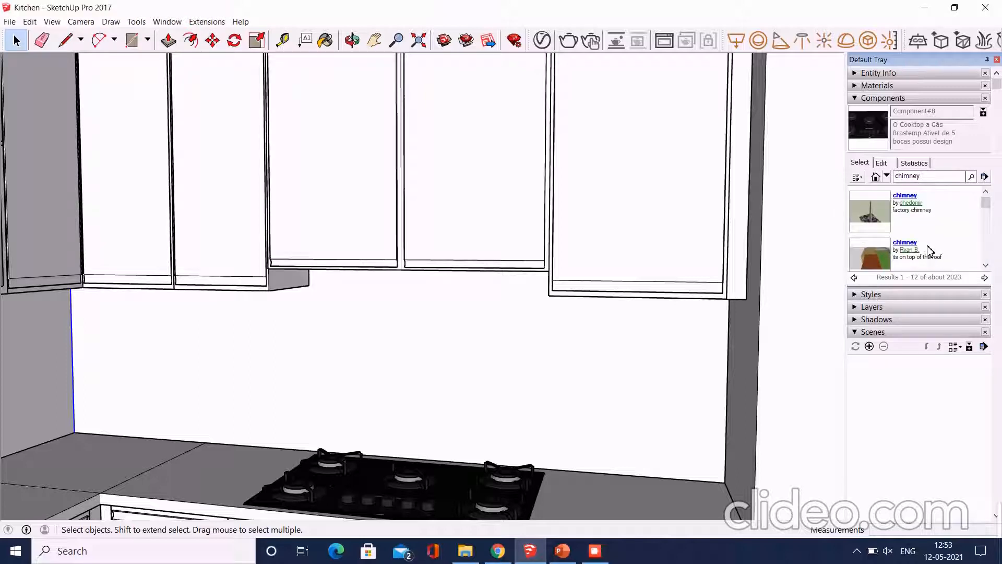
{"action": "scroll", "coordinate": [928, 251], "scroll_direction": "down", "scroll_amount": 3}
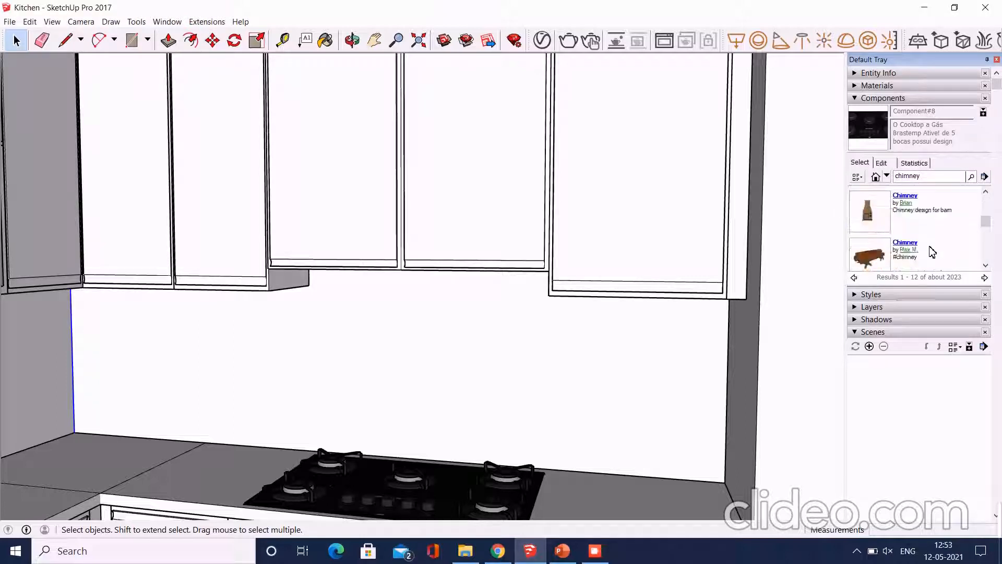
{"action": "scroll", "coordinate": [932, 252], "scroll_direction": "down", "scroll_amount": 3}
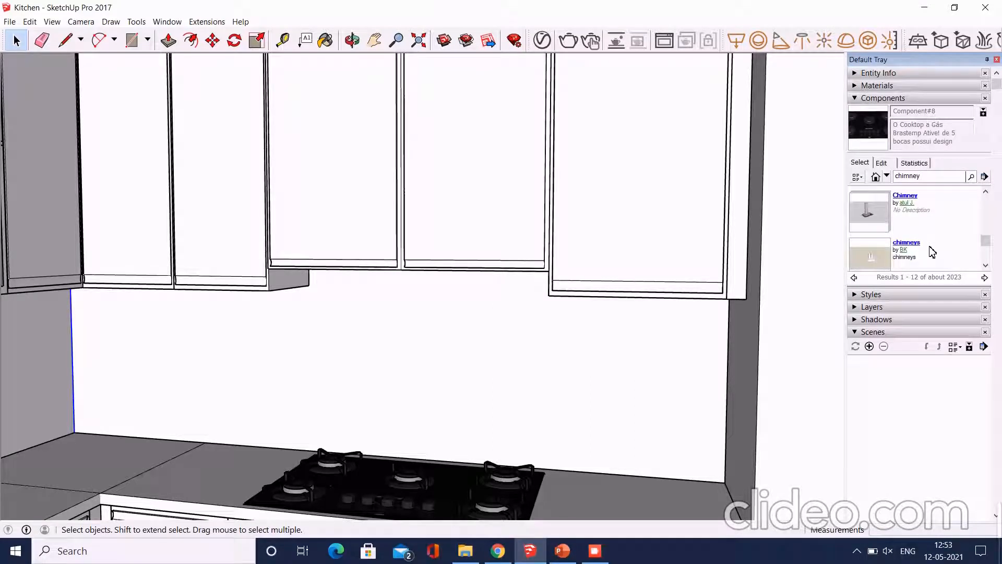
{"action": "scroll", "coordinate": [932, 252], "scroll_direction": "down", "scroll_amount": 1}
Choose the kitchen chimney model and place it outside the kitchen, behind the cooktop wall.
{"action": "left_click", "coordinate": [882, 241]}
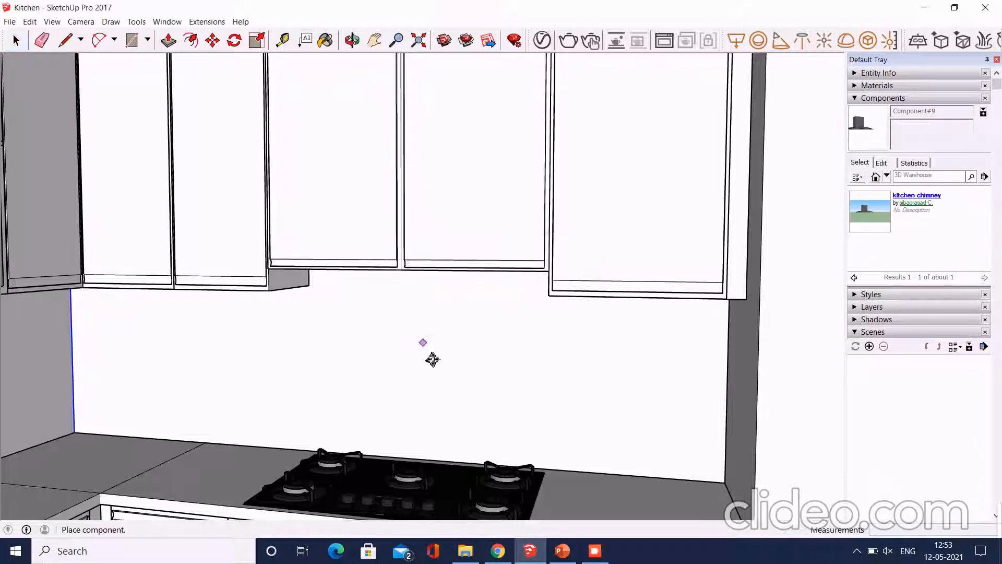
{"action": "middle_click_drag", "start_coordinate": [433, 359], "coordinate": [407, 383]}
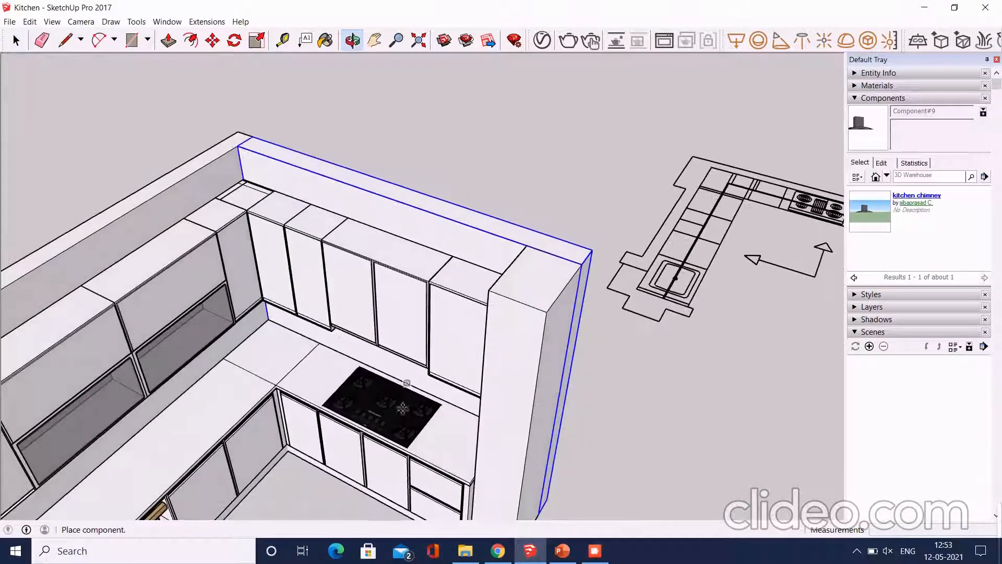
{"action": "left_click", "coordinate": [548, 324]}
{"action": "scroll", "coordinate": [595, 171], "scroll_direction": "up", "scroll_amount": 2}
{"action": "left_click", "coordinate": [572, 264]}
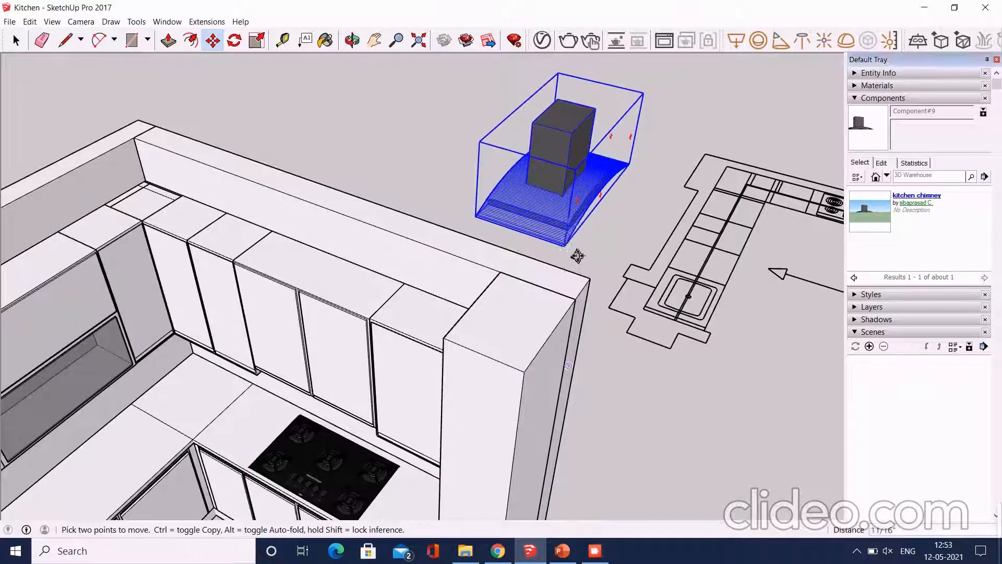
Rotate the chimney horizontally so its control panel faces the same way as the cooktop's knobs.
{"action": "left_click", "coordinate": [235, 40]}
{"action": "scroll", "coordinate": [397, 313], "scroll_direction": "up", "scroll_amount": 4}
{"action": "left_click", "coordinate": [359, 303]}
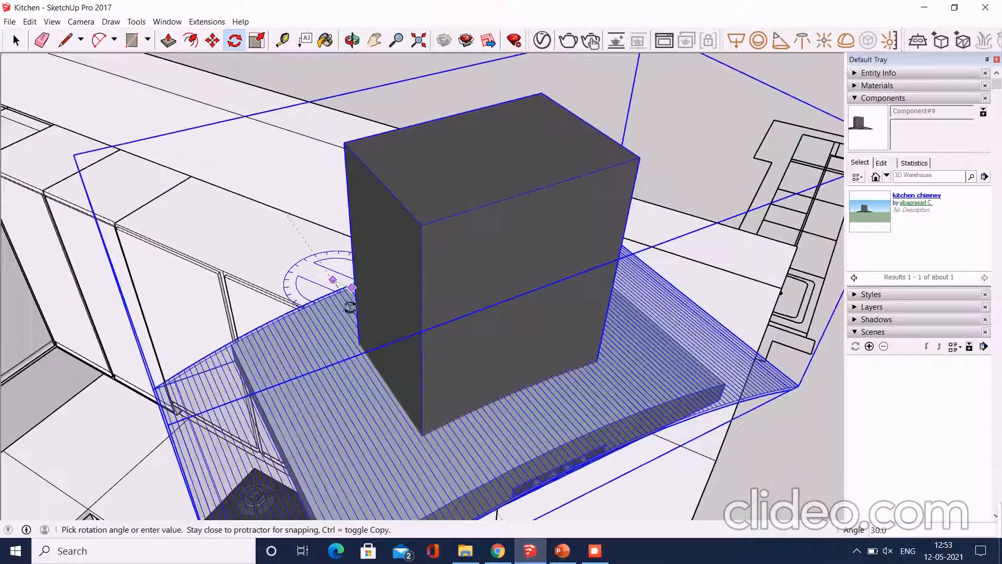
{"action": "left_click", "coordinate": [335, 298]}
{"action": "scroll", "coordinate": [381, 285], "scroll_direction": "down", "scroll_amount": 2}
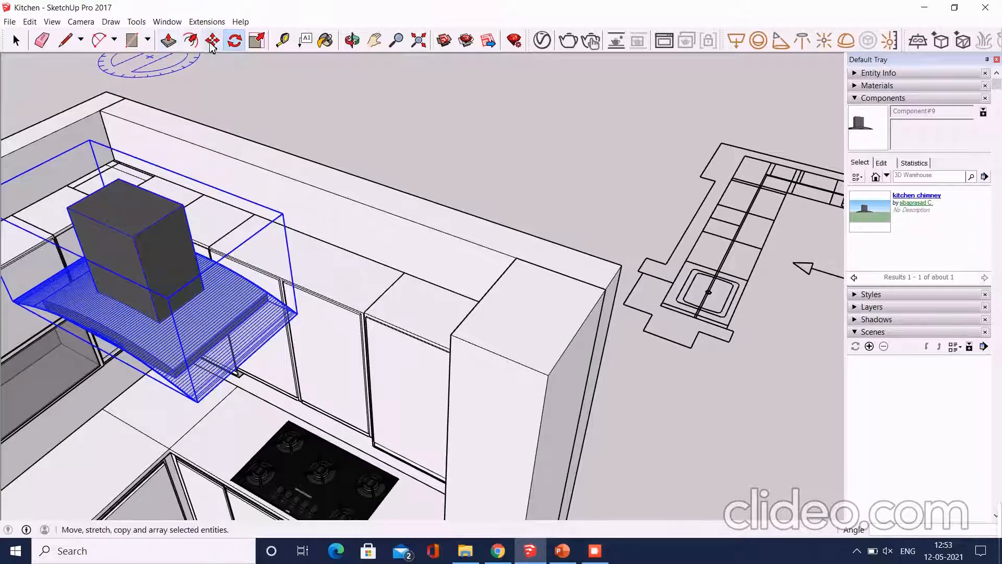
Move the chimney by its lower front corner toward the cooktop and lower it in front of the wall cabinets.
{"action": "middle_click_drag", "start_coordinate": [225, 362], "coordinate": [208, 303]}
{"action": "scroll", "coordinate": [201, 277], "scroll_direction": "up", "scroll_amount": 3}
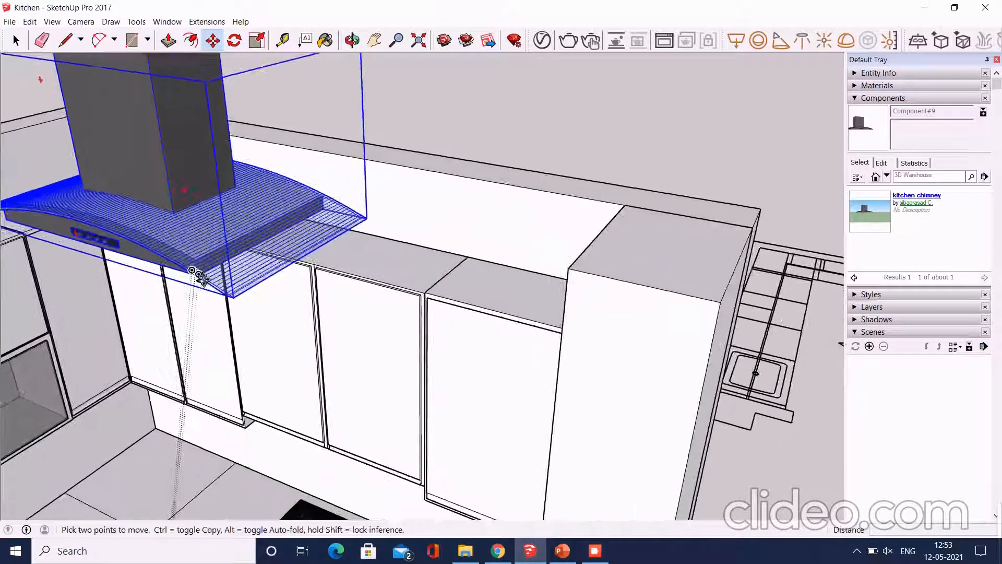
{"action": "left_click", "coordinate": [207, 265]}
{"action": "scroll", "coordinate": [206, 263], "scroll_direction": "down", "scroll_amount": 2}
{"action": "scroll", "coordinate": [321, 371], "scroll_direction": "up", "scroll_amount": 1}
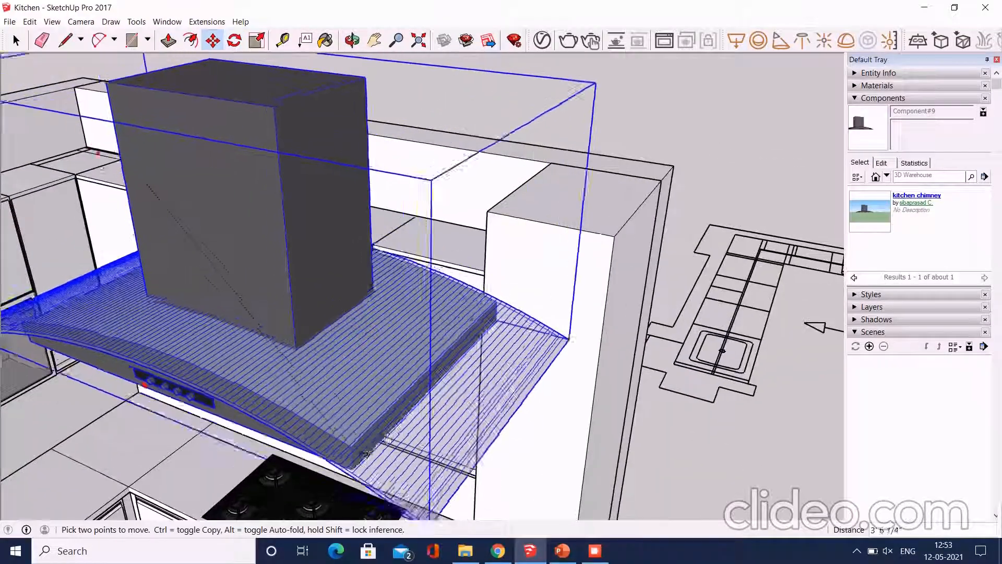
{"action": "scroll", "coordinate": [319, 222], "scroll_direction": "down", "scroll_amount": 2}
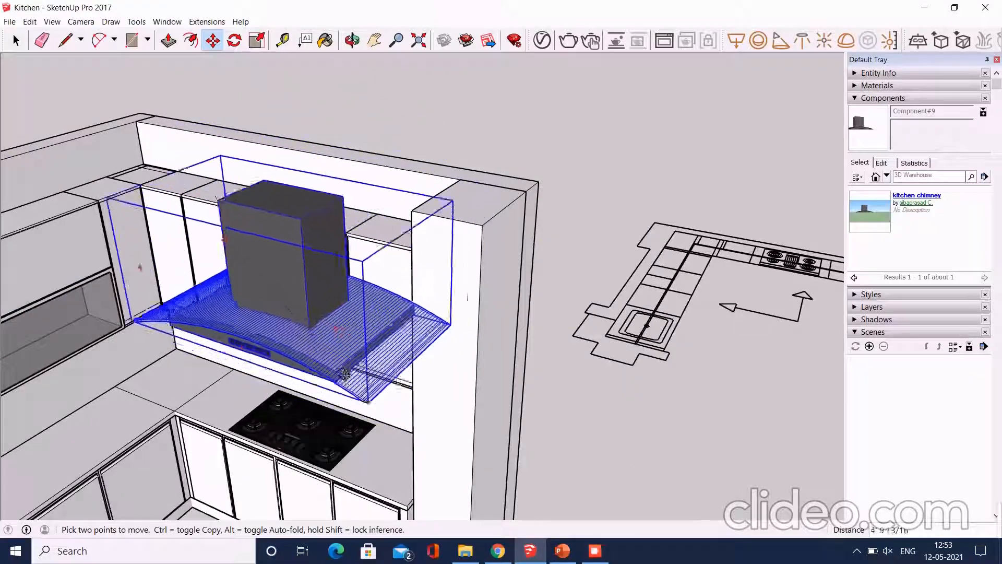
{"action": "scroll", "coordinate": [328, 265], "scroll_direction": "down", "scroll_amount": 2}
{"action": "middle_click_drag", "start_coordinate": [327, 265], "coordinate": [405, 291]}
{"action": "scroll", "coordinate": [402, 323], "scroll_direction": "up", "scroll_amount": 2}
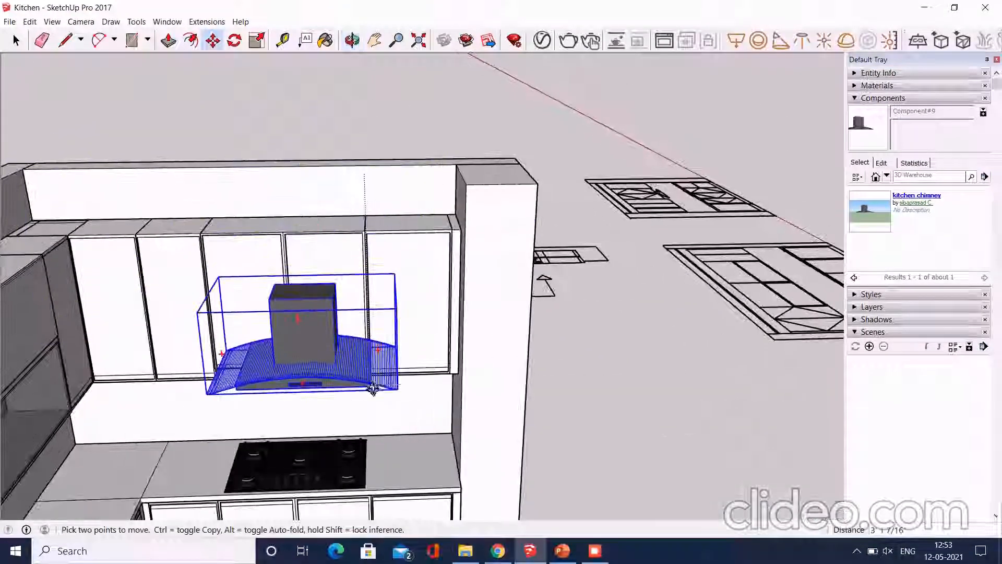
{"action": "middle_click_drag", "start_coordinate": [374, 389], "coordinate": [407, 345]}
{"action": "scroll", "coordinate": [424, 334], "scroll_direction": "up", "scroll_amount": 2}
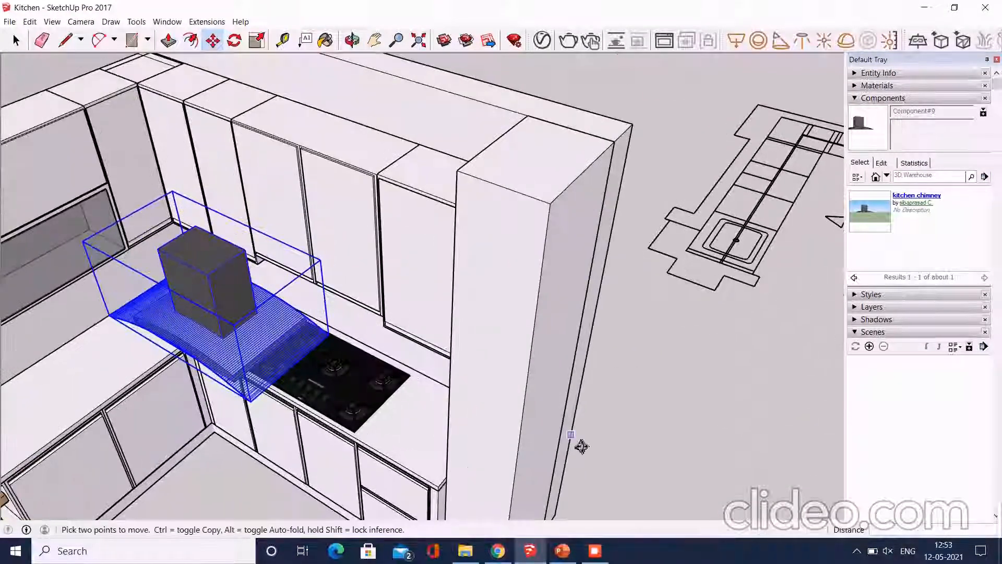